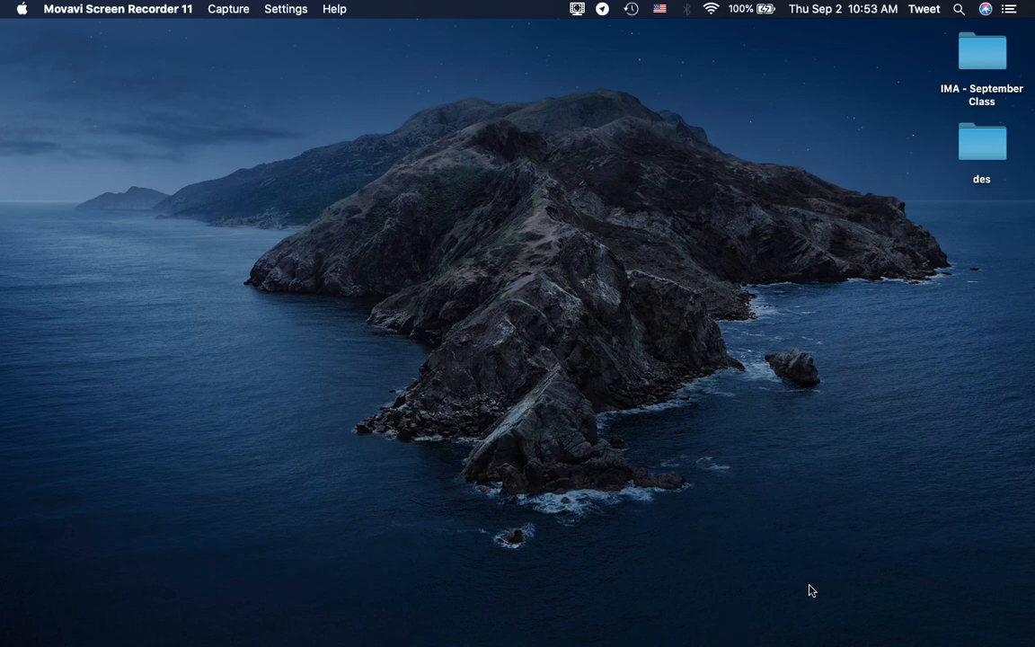
- Launch Adobe Premiere Pro 2020
mouse_move(801, 638)
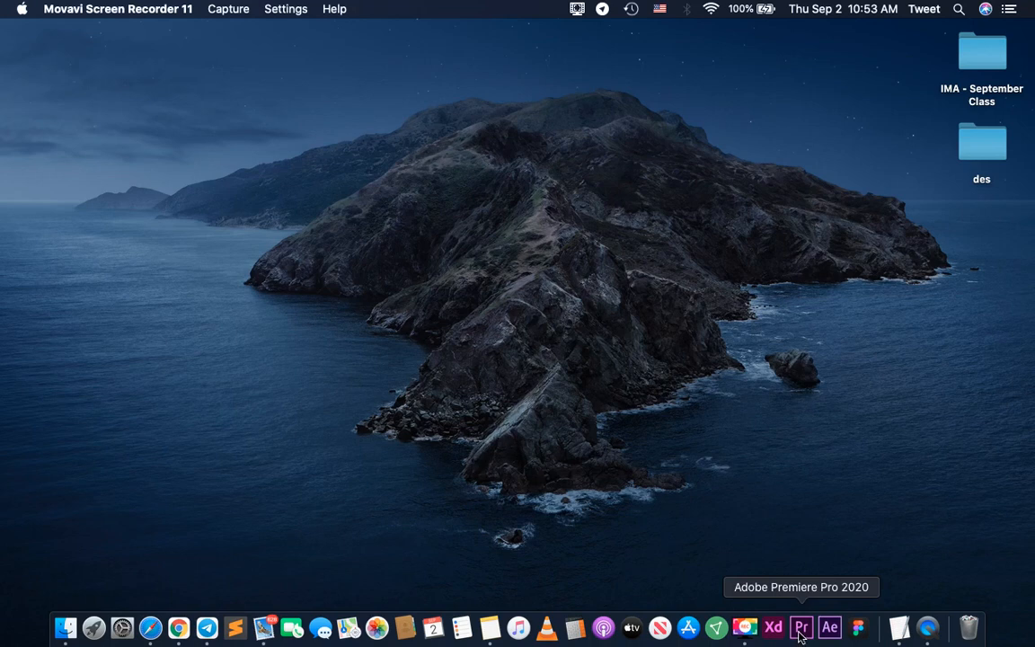
click(802, 633)
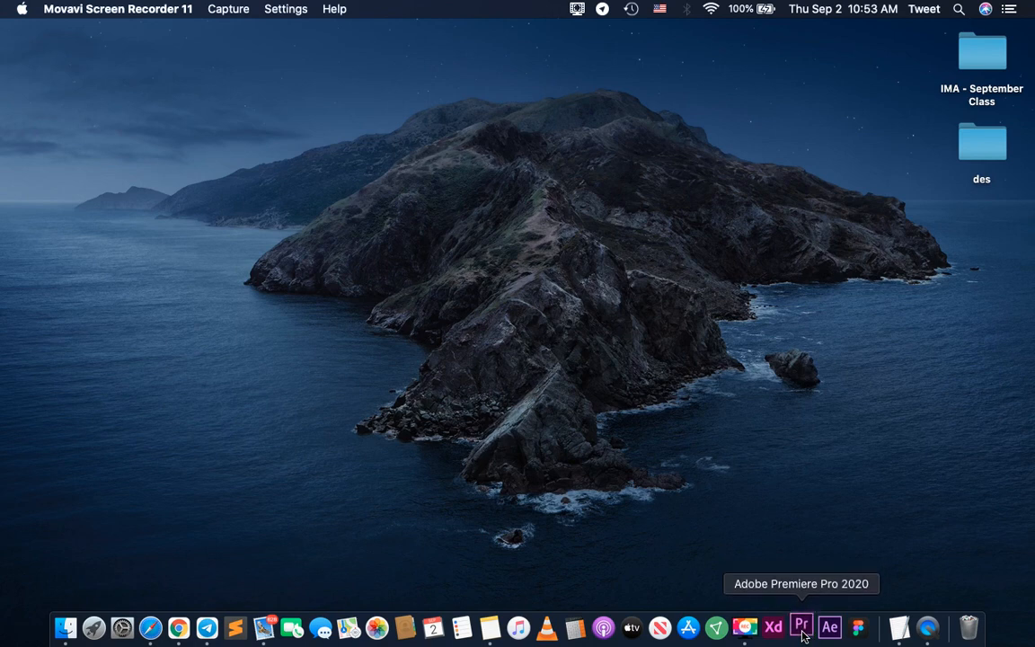
click(641, 390)
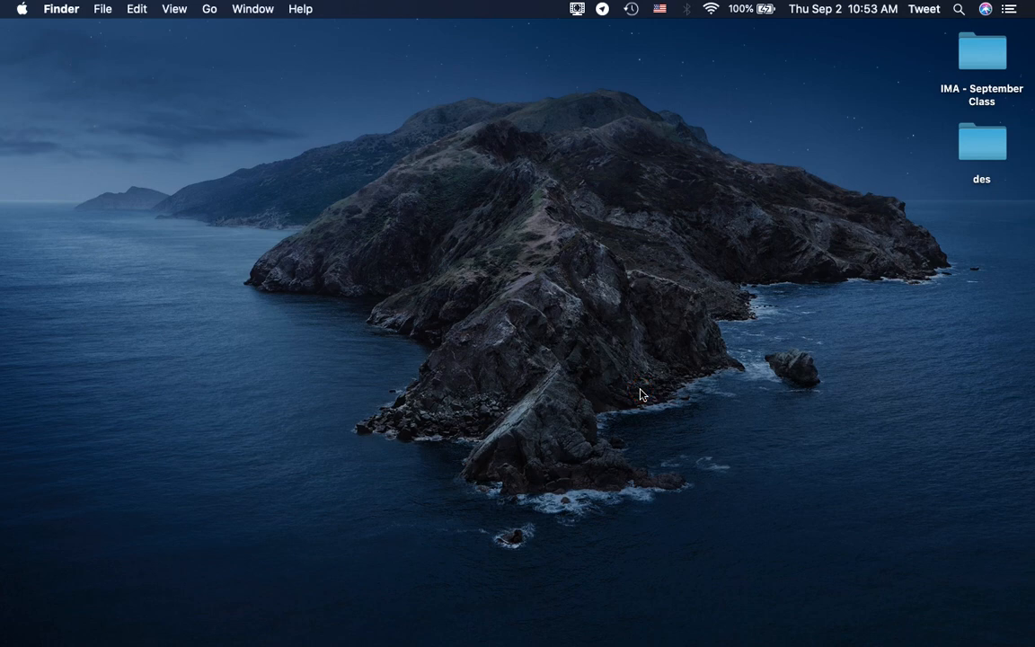
mouse_move(794, 645)
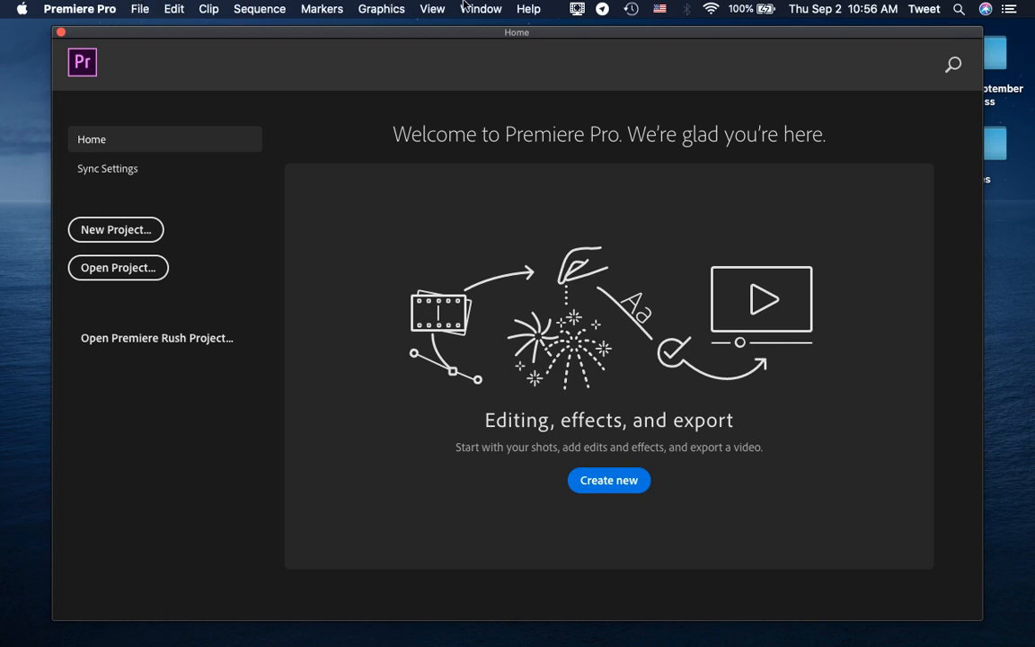
- Look over the available application commands, view the About Premiere Pro version information and close it
click(80, 7)
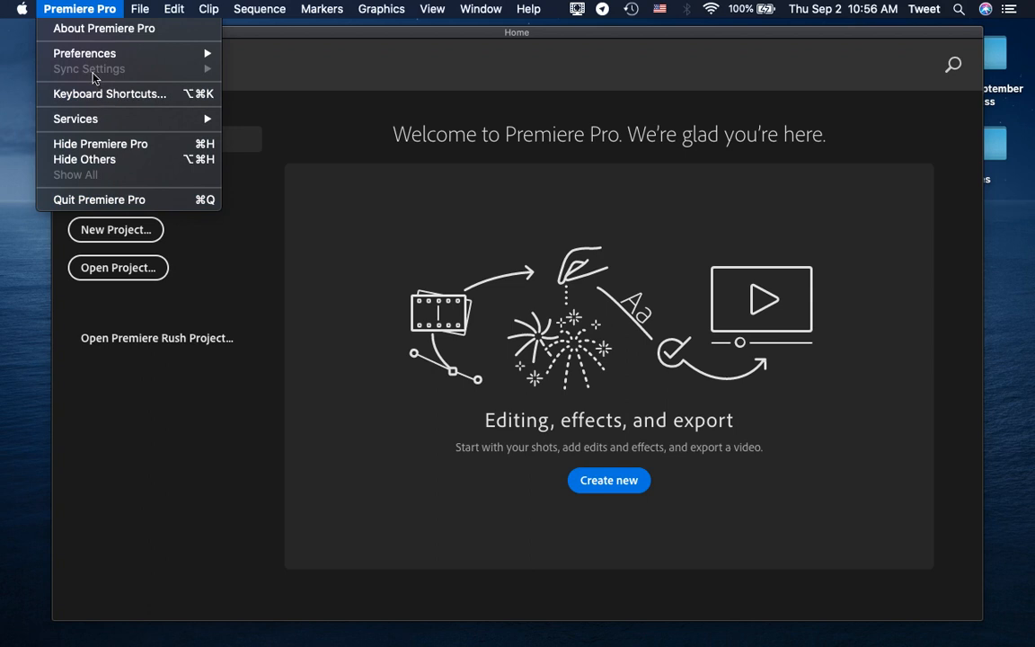
mouse_move(141, 6)
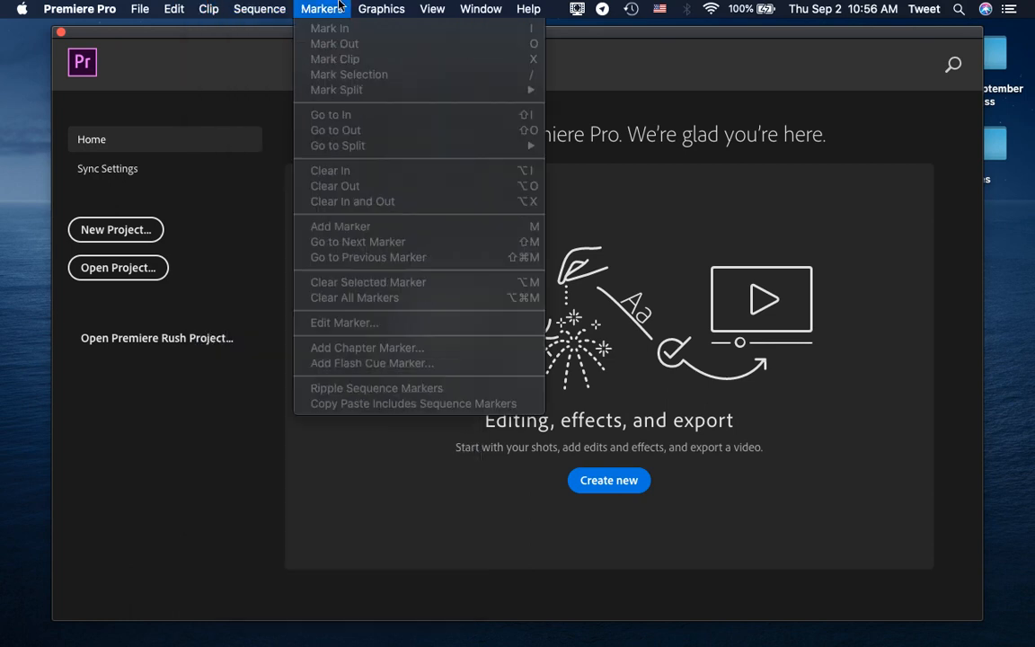
mouse_move(354, 6)
mouse_move(444, 5)
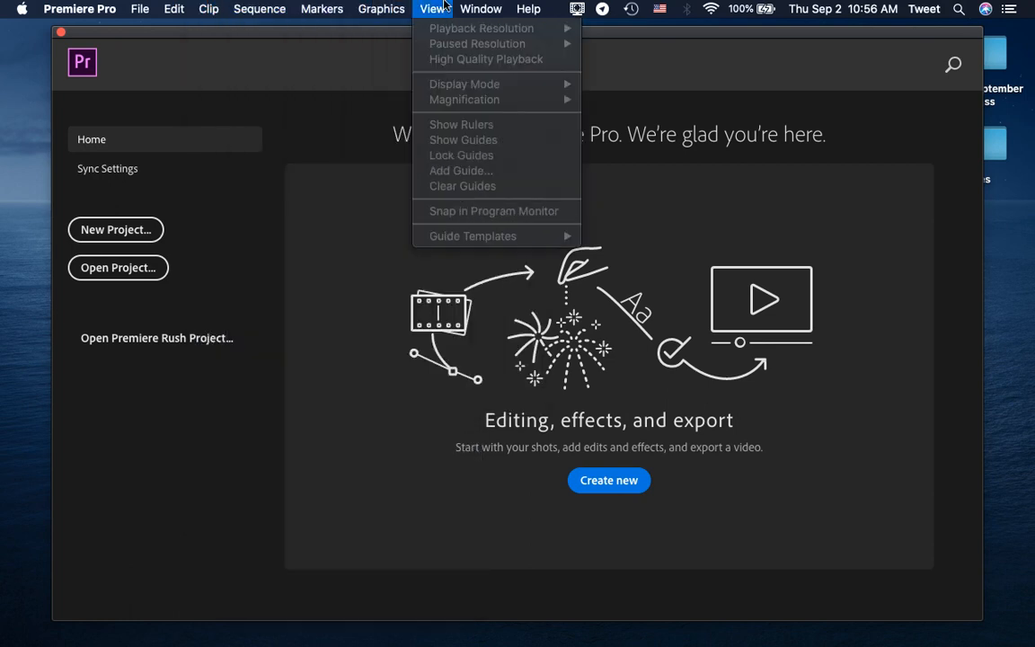
mouse_move(527, 7)
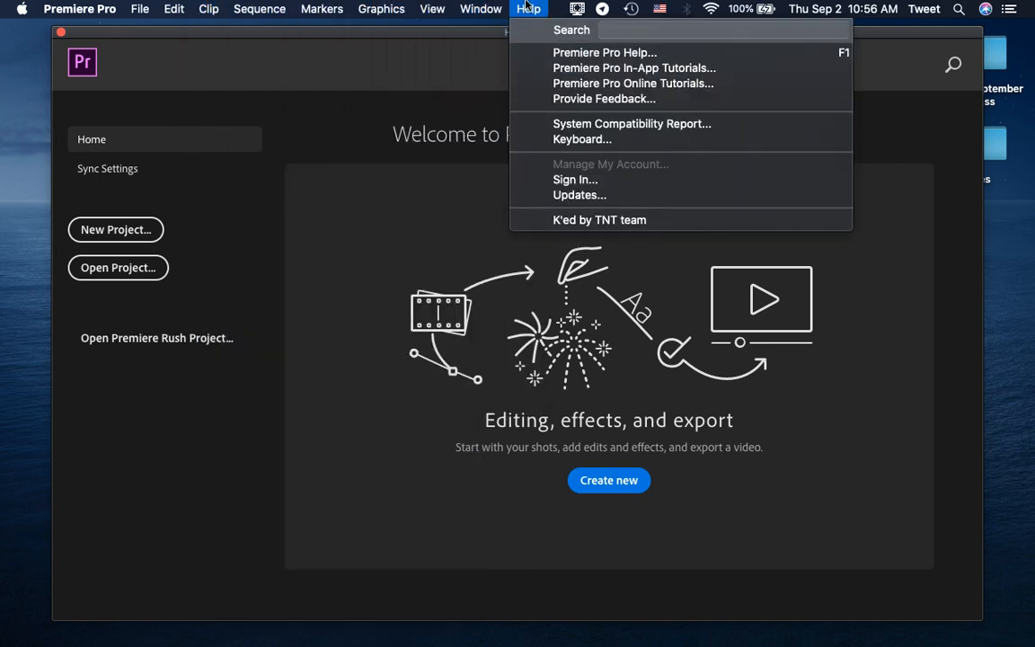
mouse_move(103, 8)
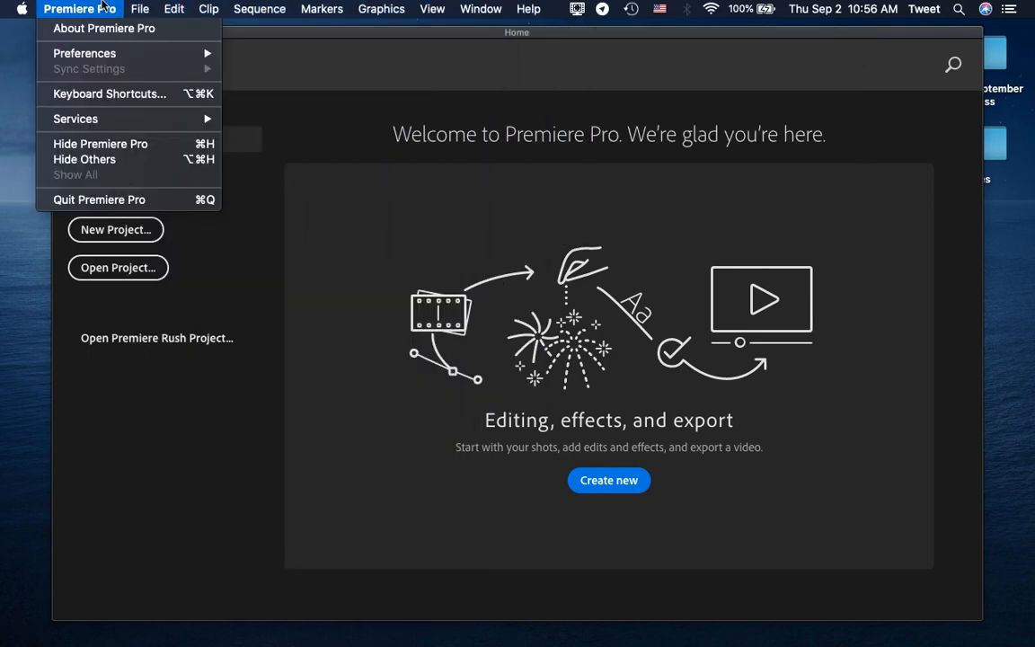
mouse_move(411, 5)
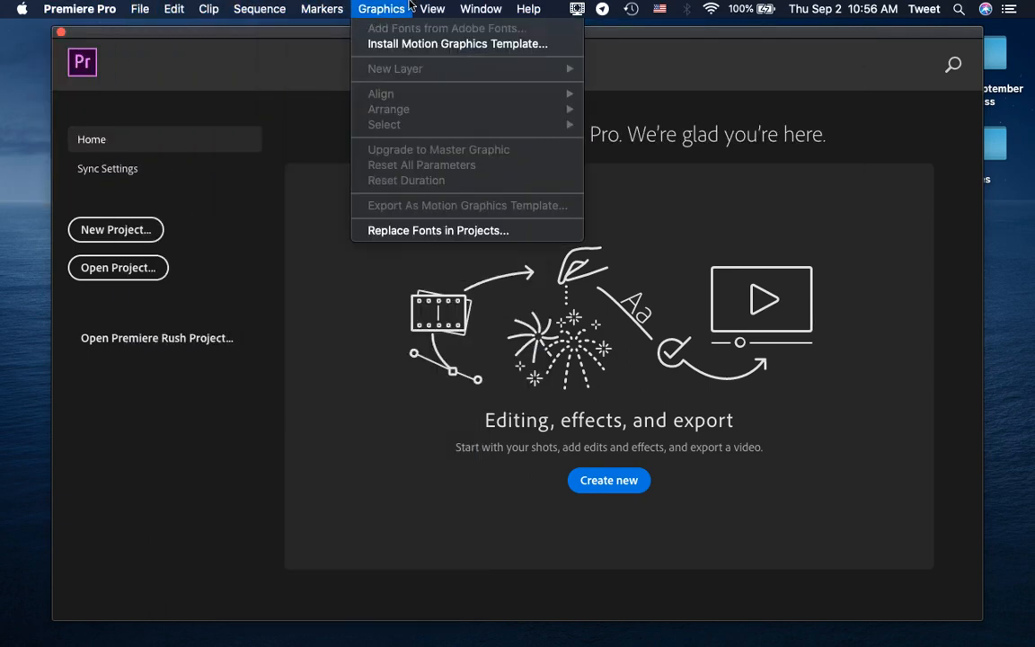
mouse_move(483, 7)
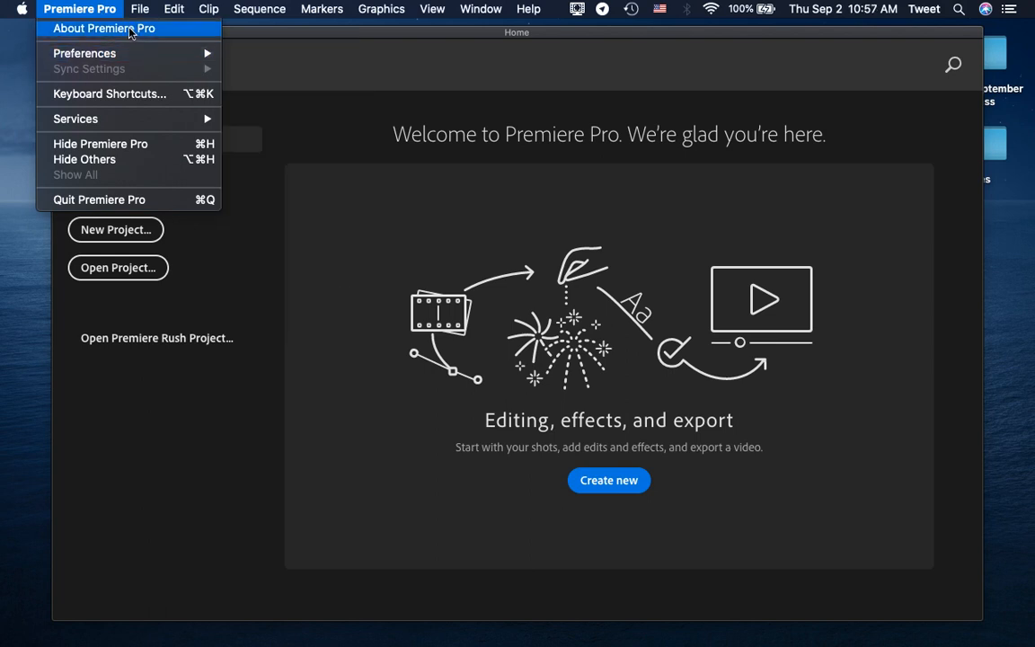
click(130, 34)
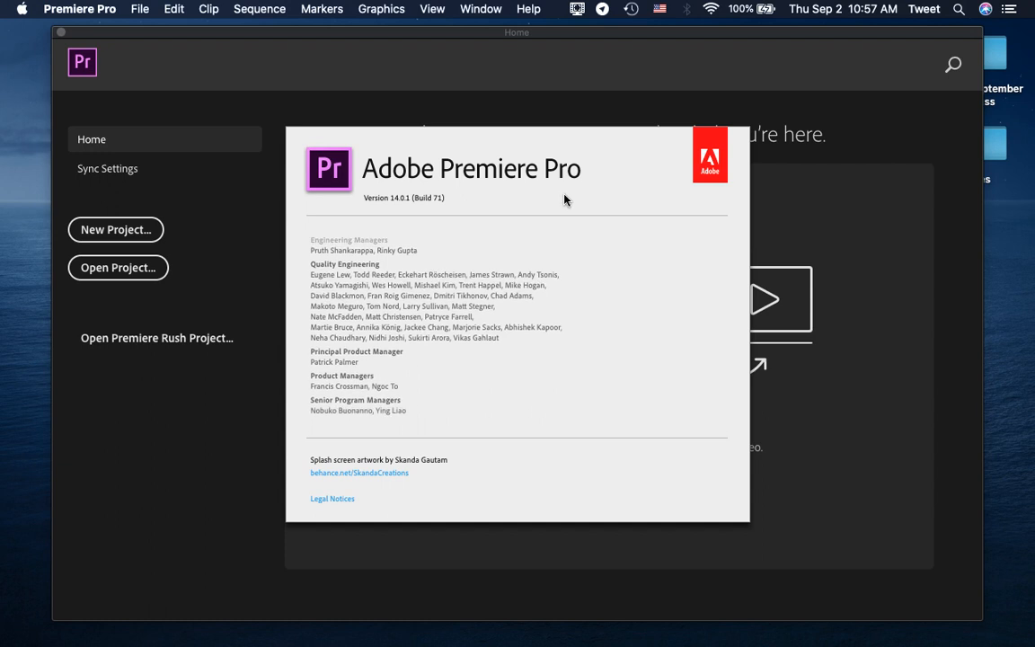
click(619, 194)
click(59, 8)
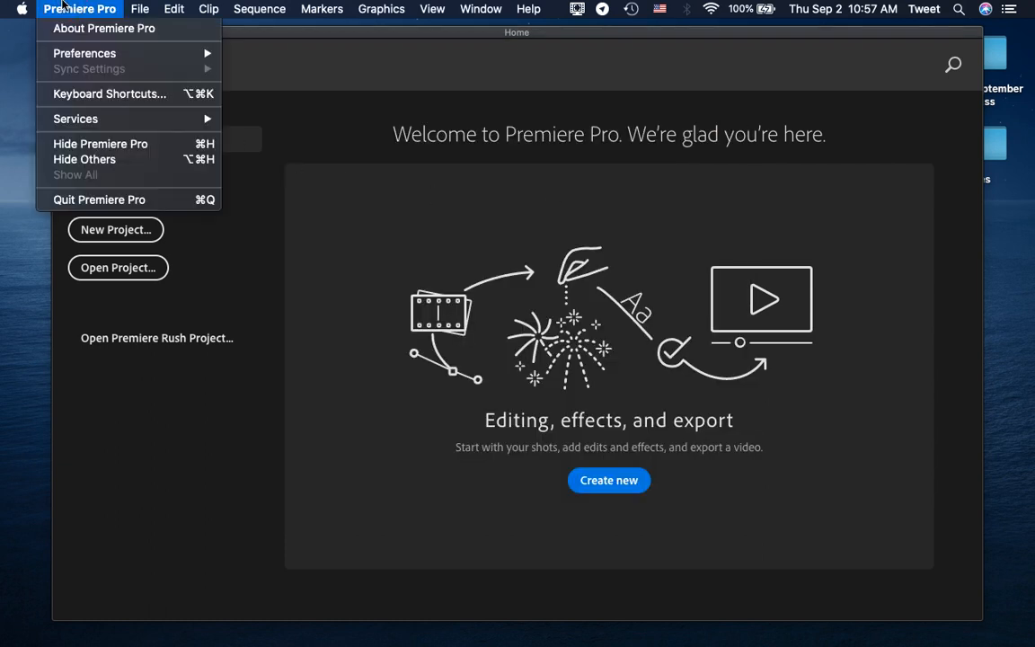
mouse_move(106, 58)
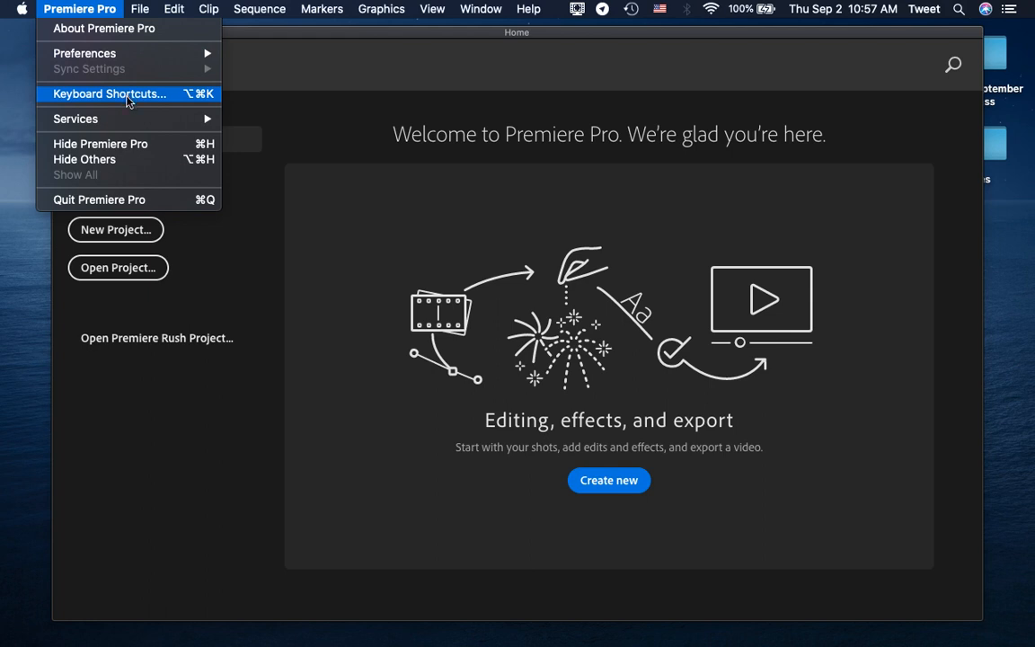
mouse_move(175, 9)
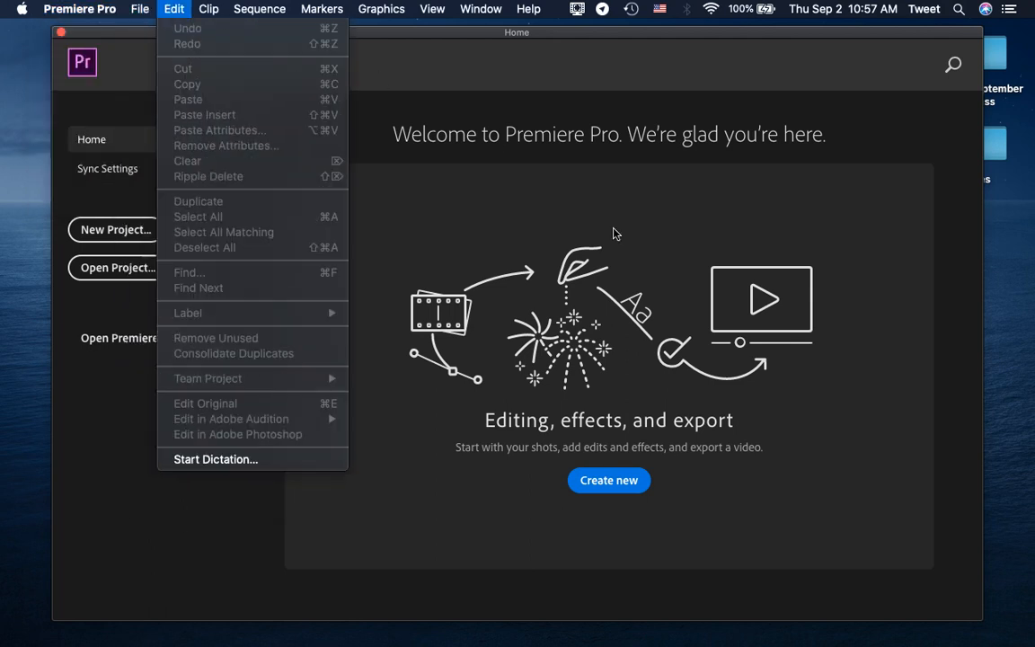
click(551, 358)
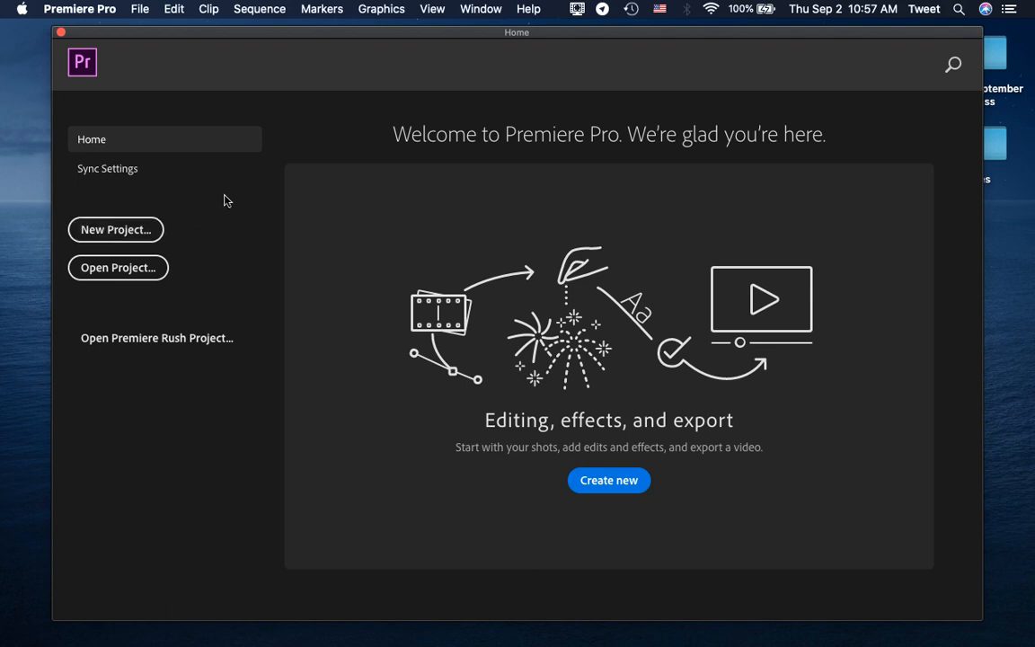
click(140, 7)
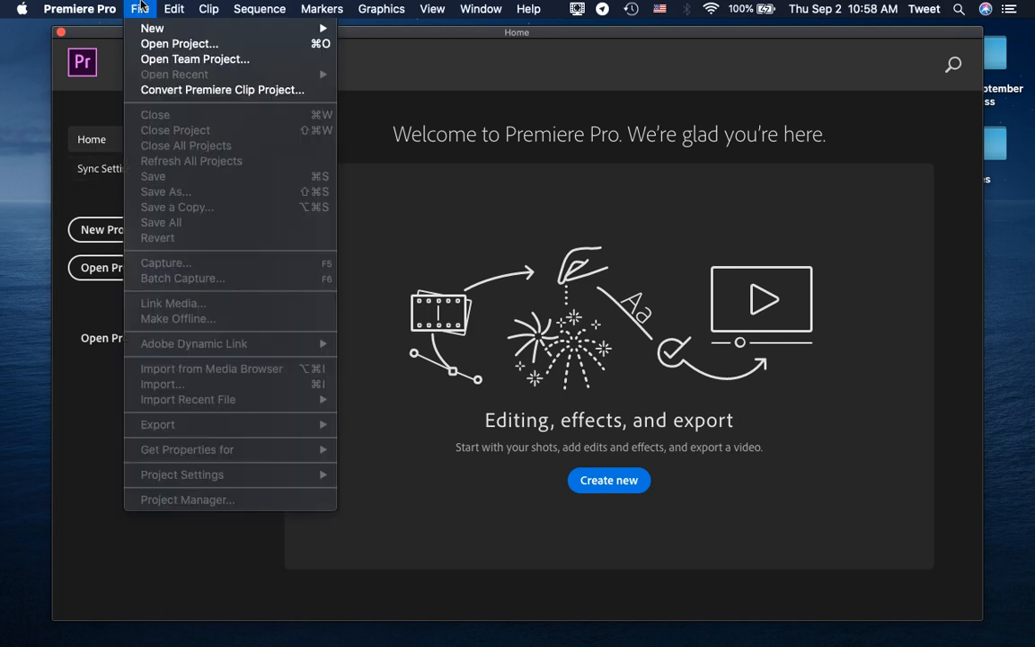
mouse_move(145, 33)
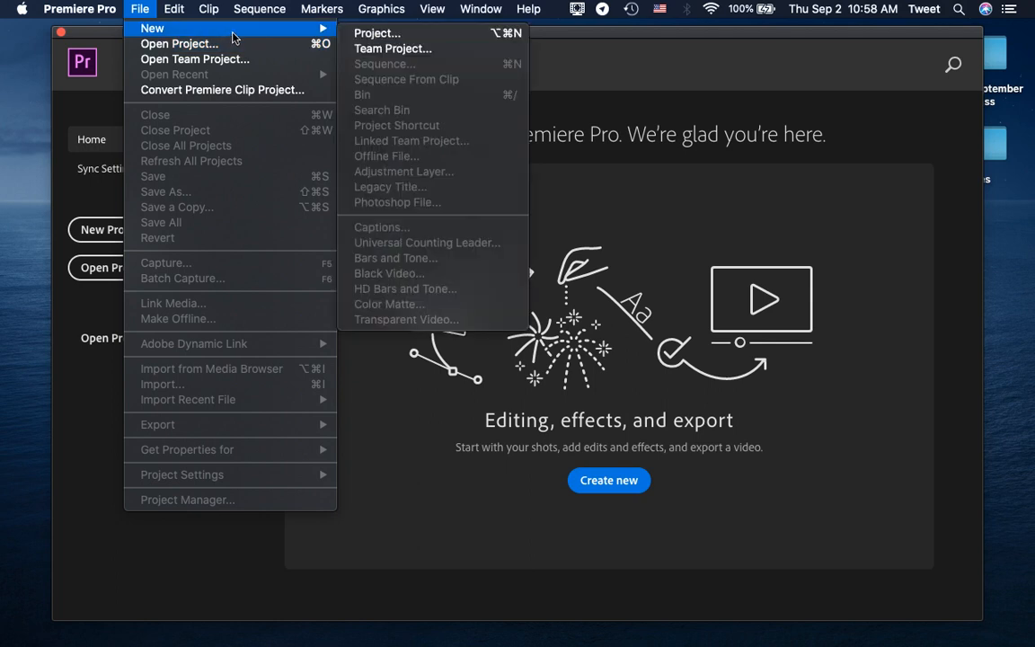
click(645, 123)
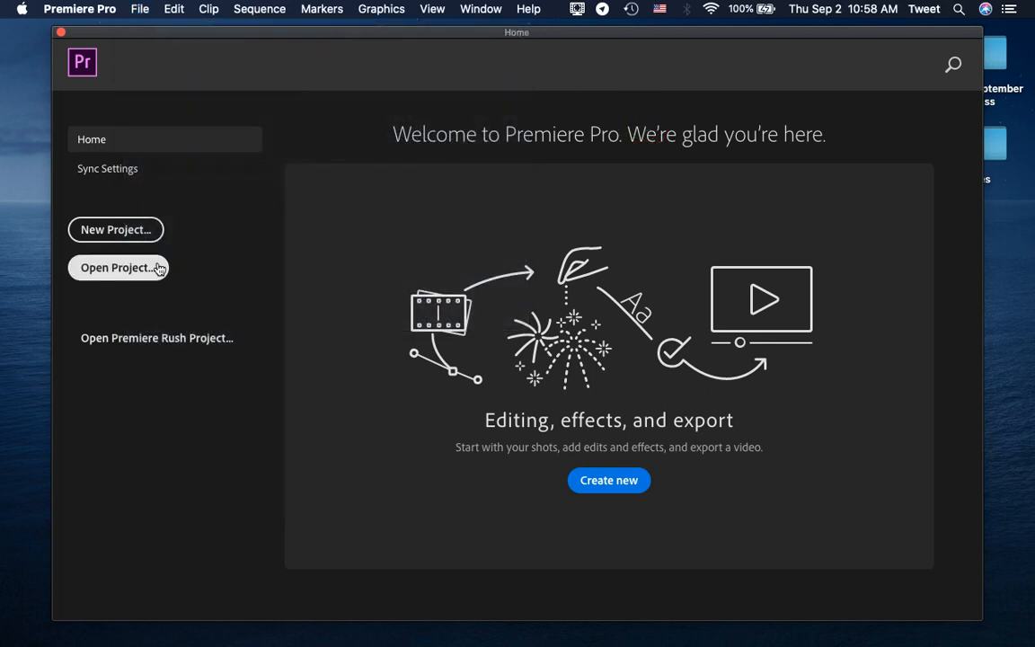
- Start creating a new Premiere Pro project
click(142, 7)
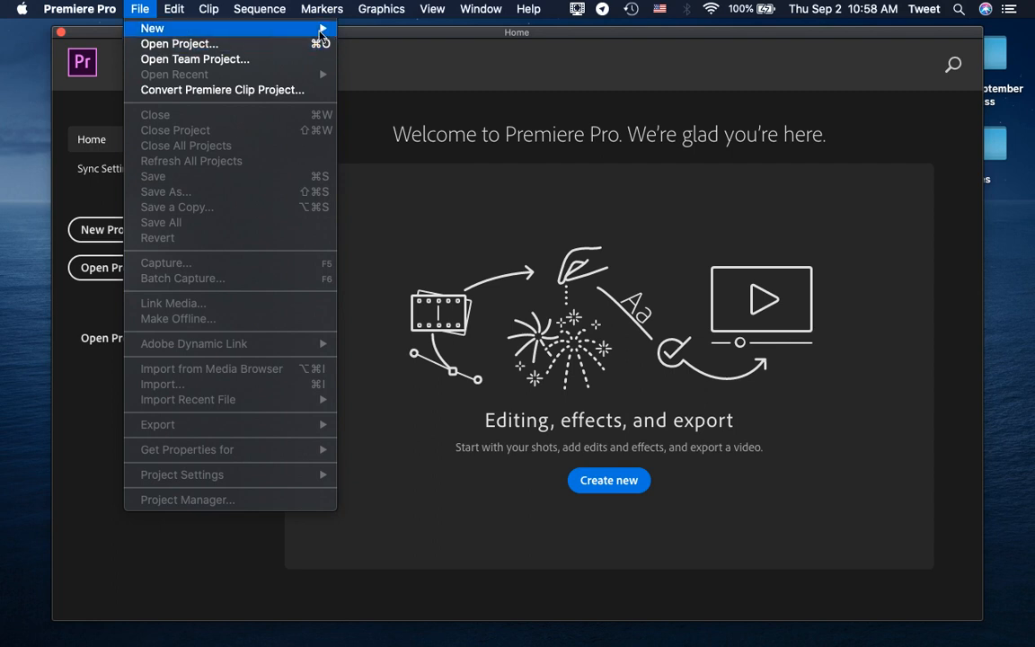
mouse_move(151, 37)
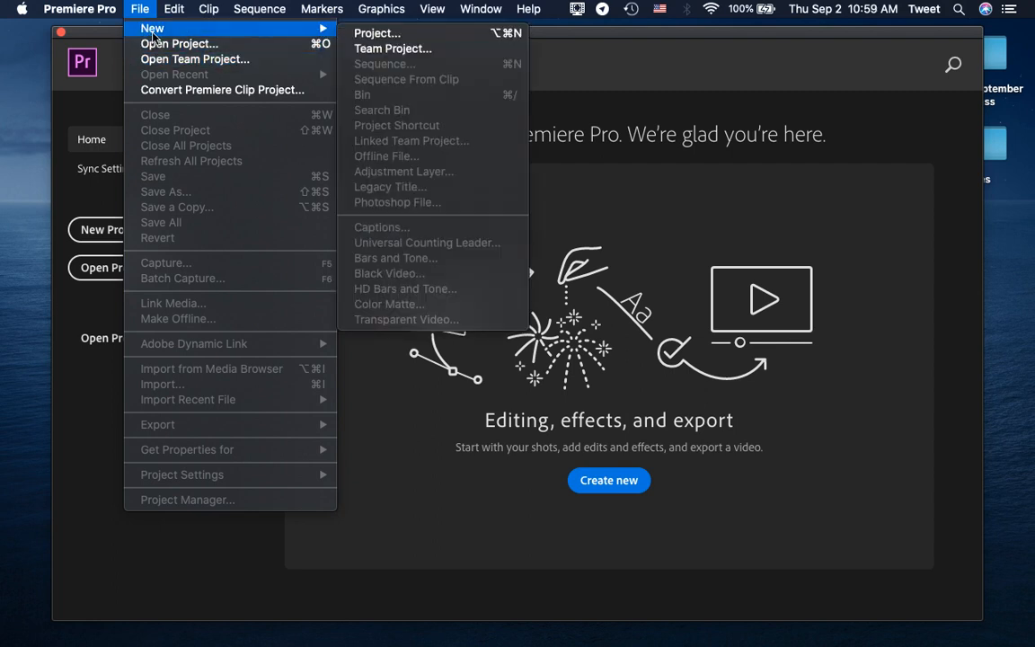
click(387, 36)
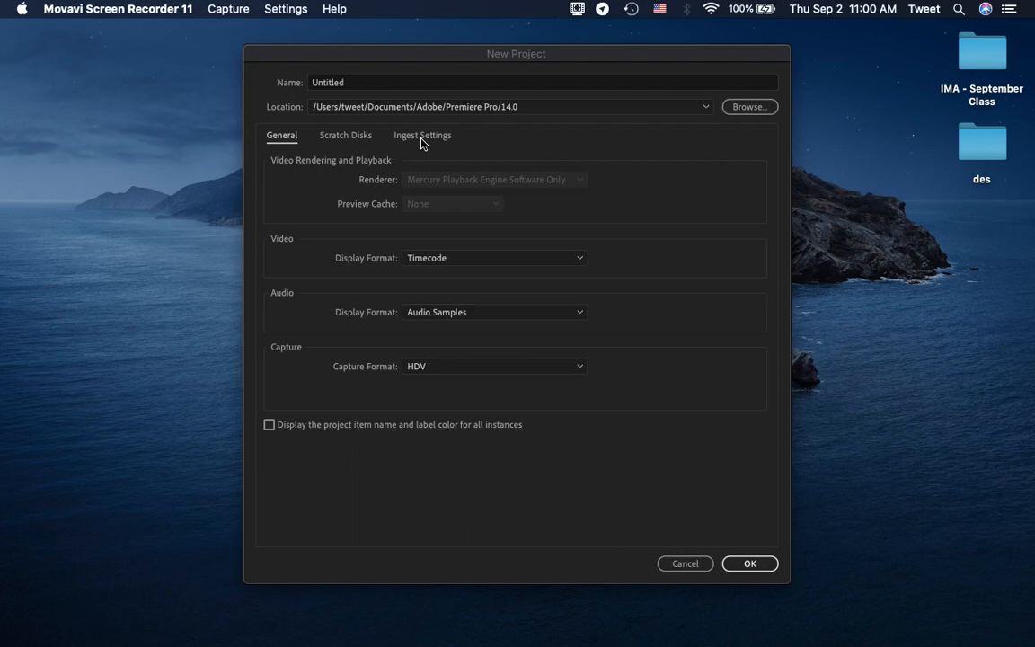
- Review the new project's Scratch Disks and Ingest Settings, and return to the General settings
click(341, 139)
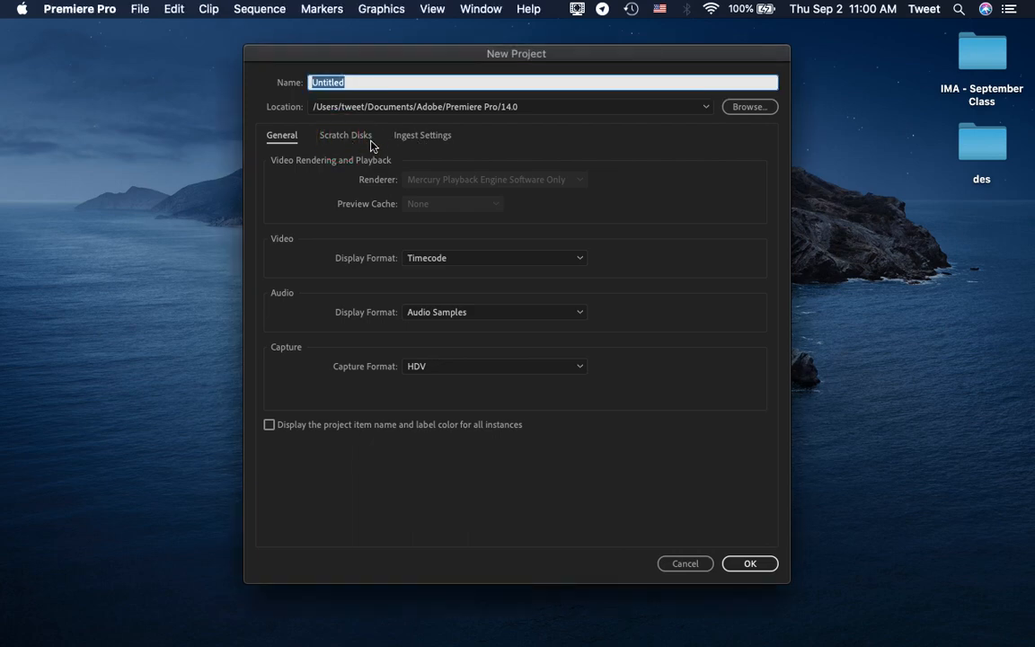
click(347, 142)
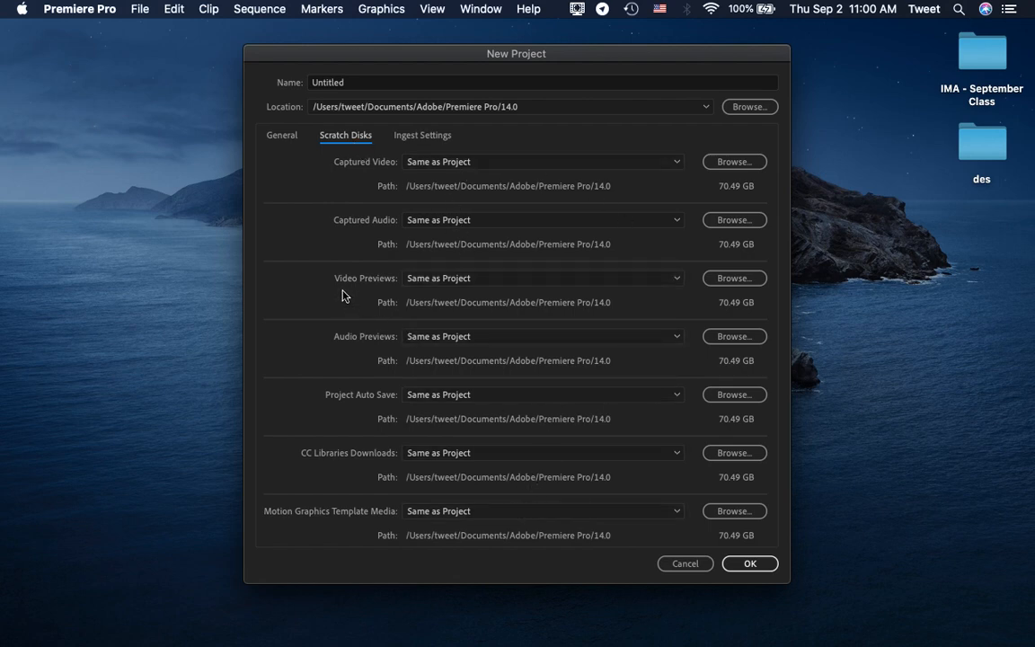
click(426, 139)
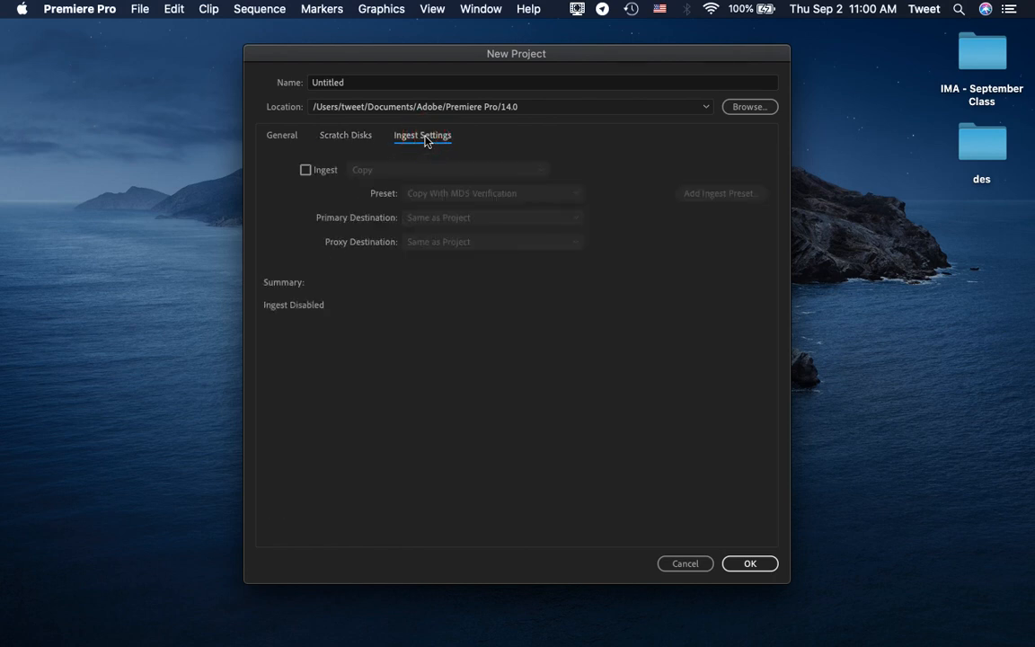
click(278, 142)
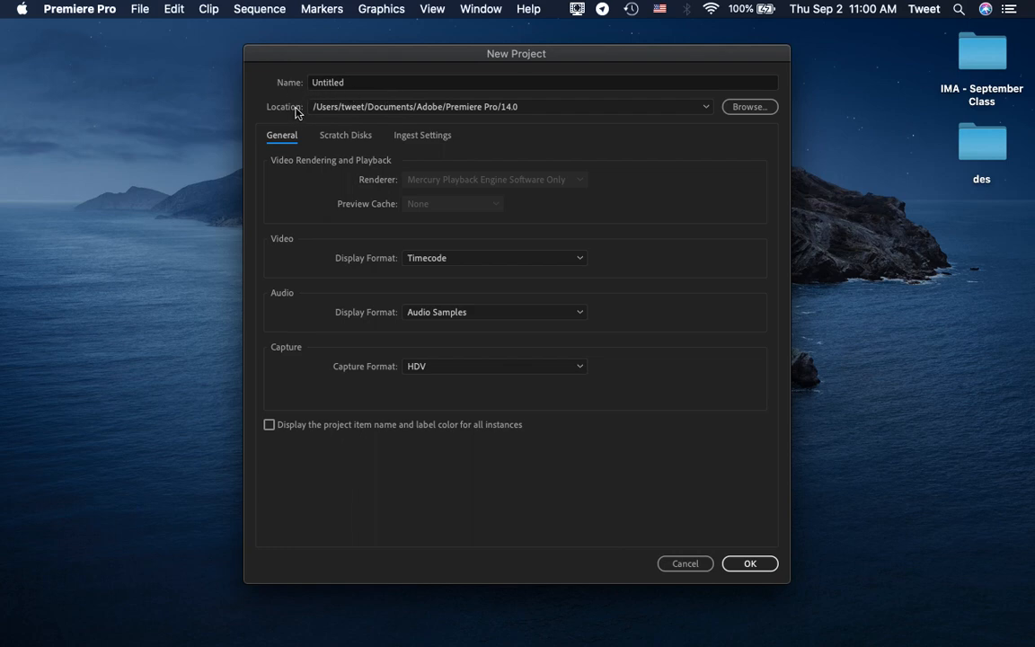
- Name the new project "Intro to Adobe Premiere Pro"
click(386, 85)
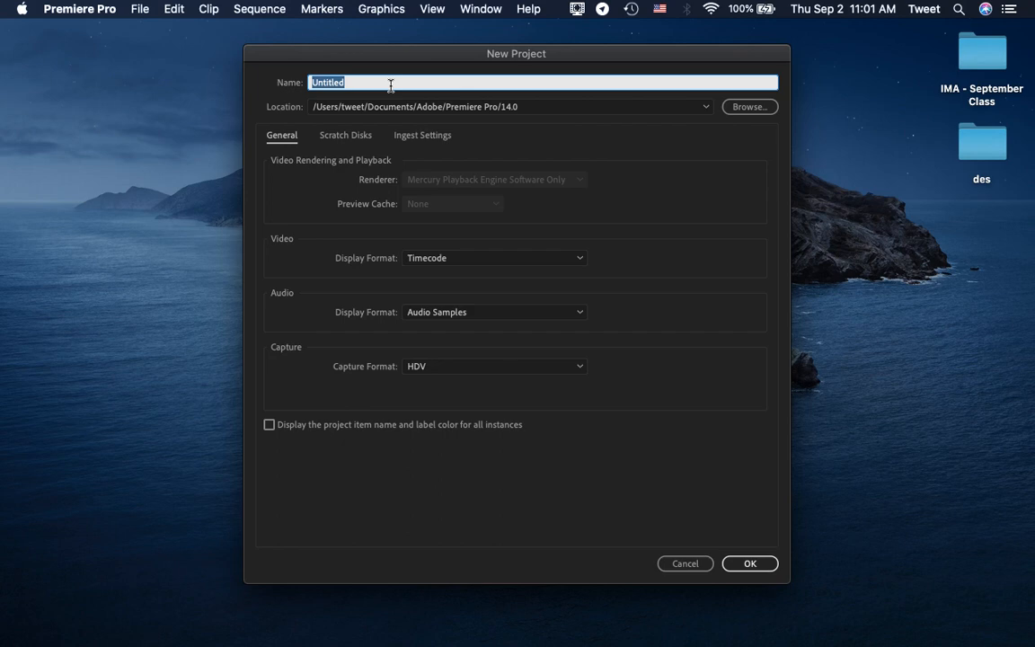
text(Intro )
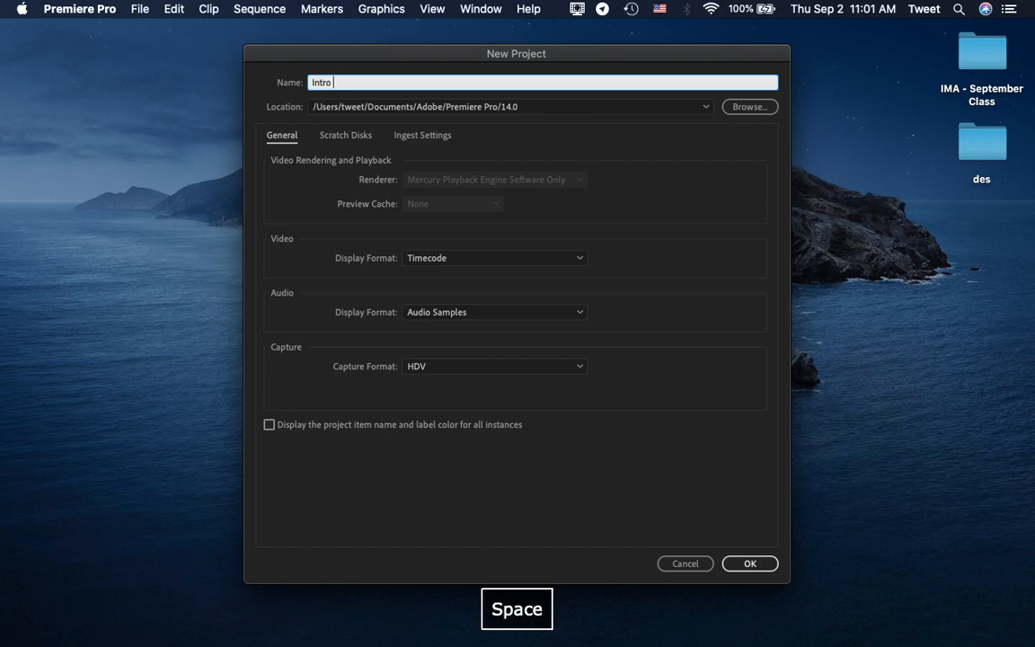
text(to Ad)
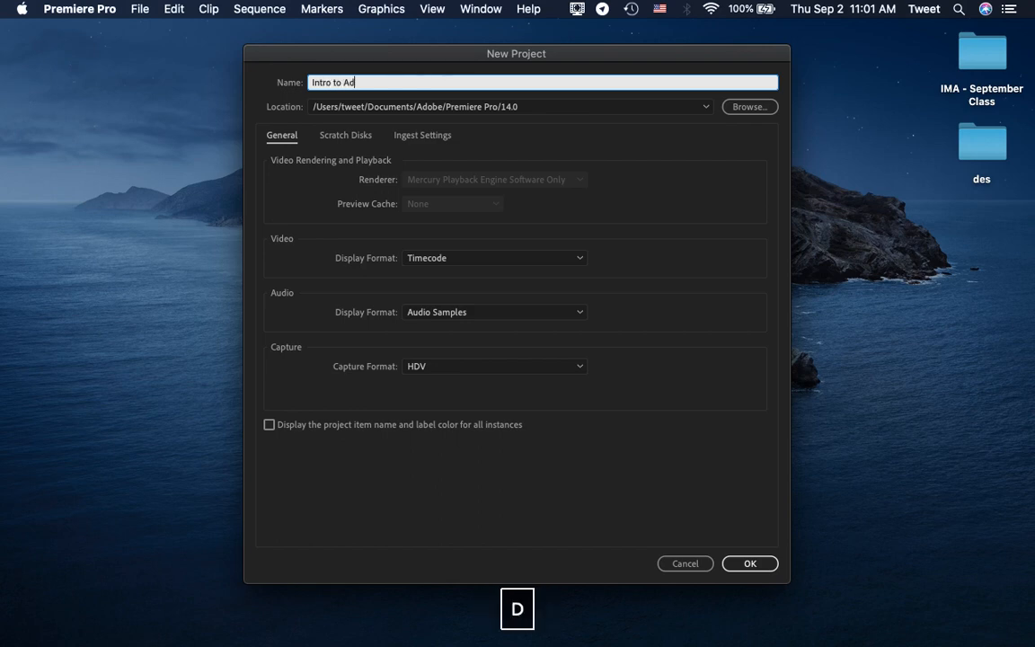
text(obe P)
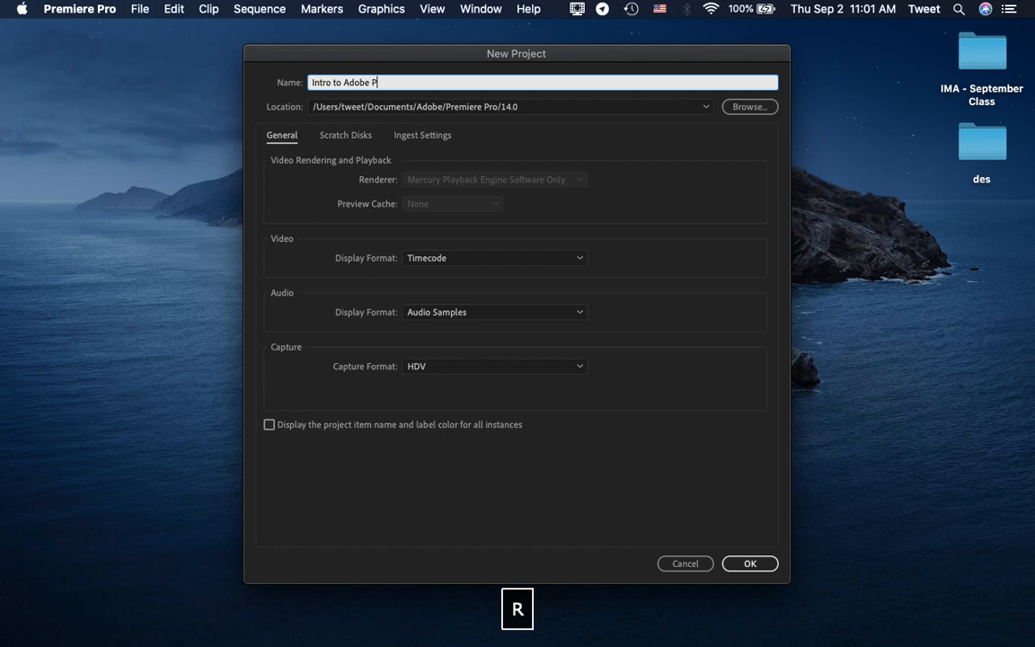
text(remiere )
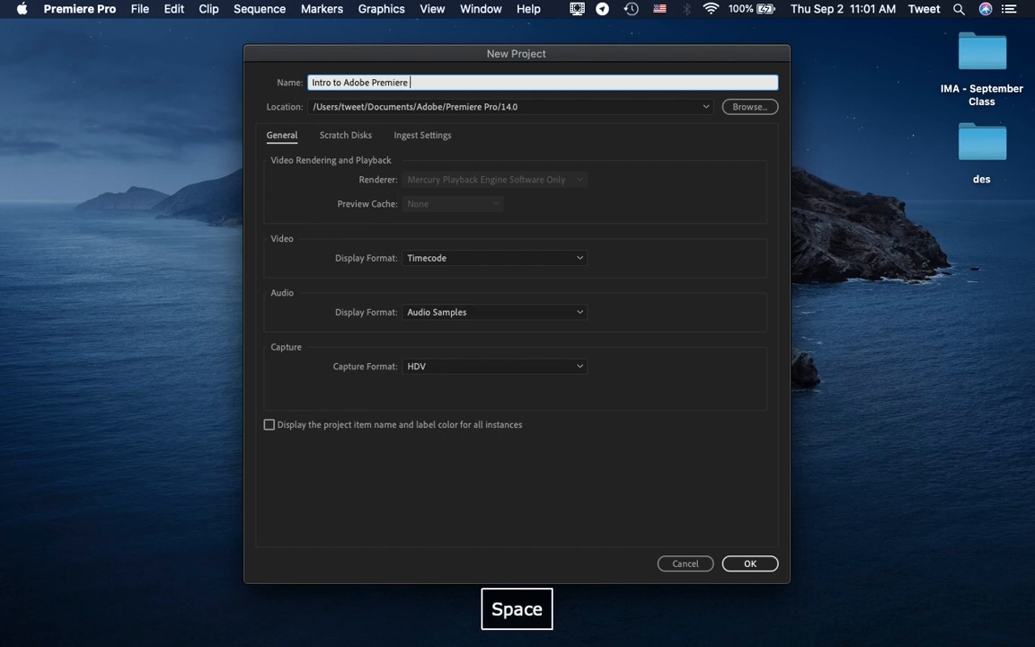
text(Pro)
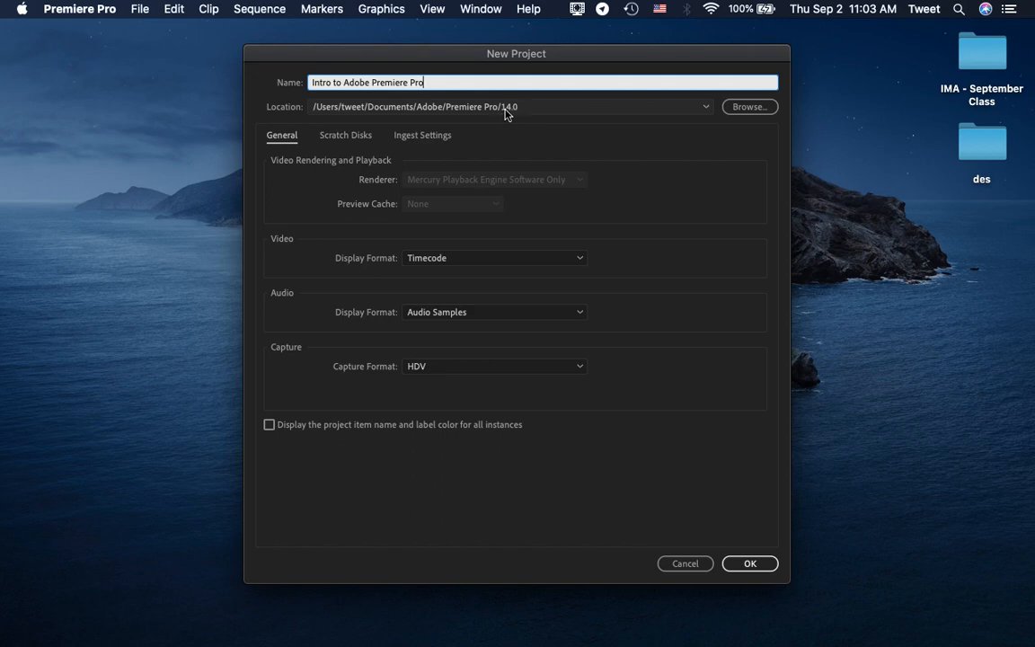
- Set the save location to the Adobe Premiere Pro folder inside IMA - September Class on the Desktop and create the project
click(68, 8)
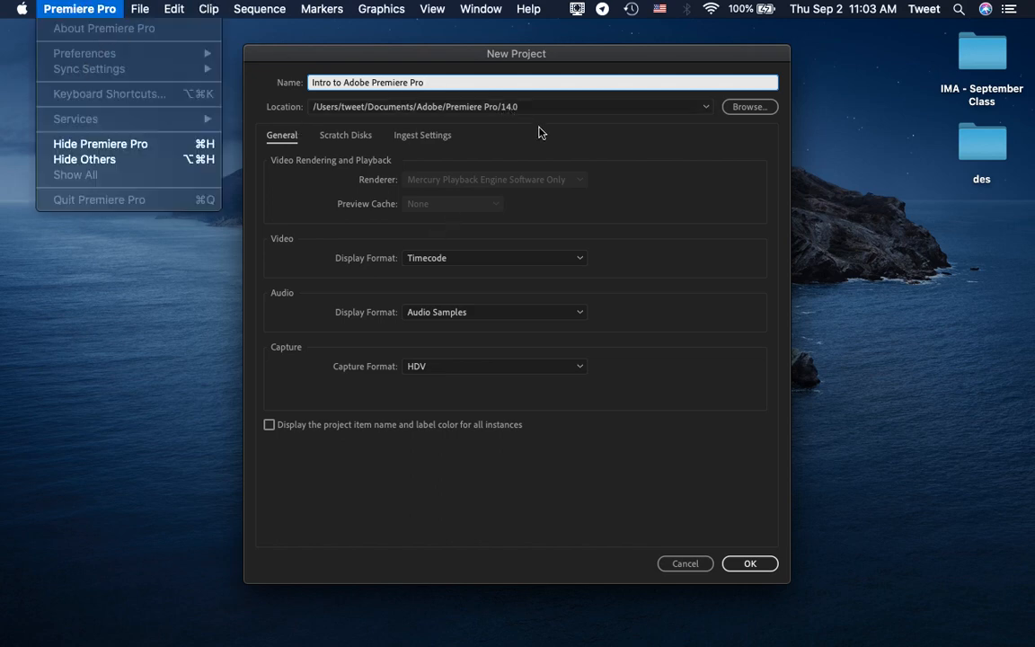
click(488, 117)
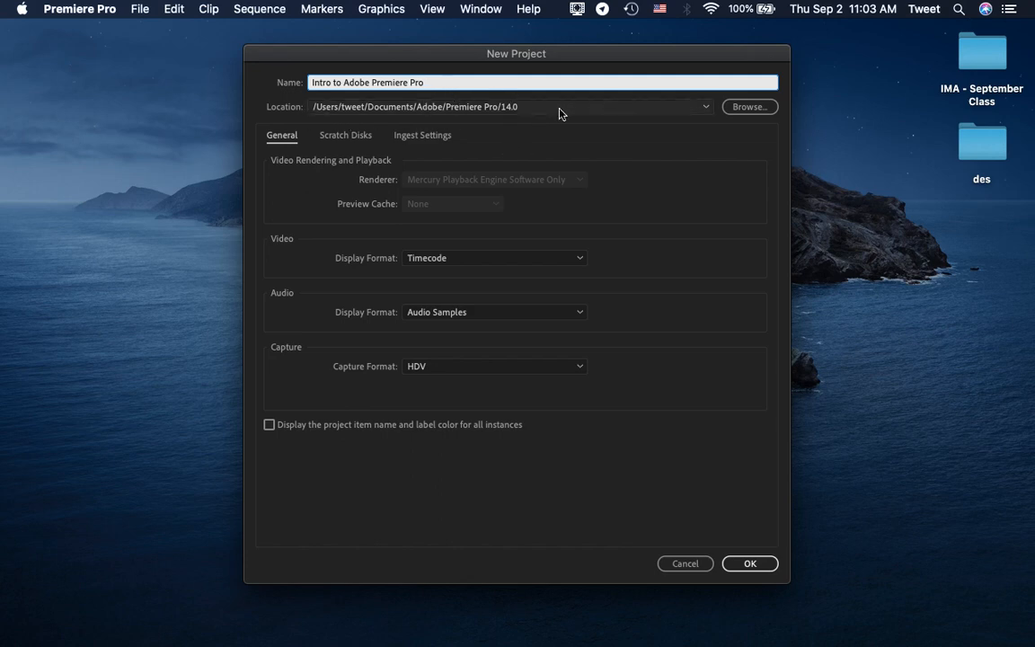
click(747, 110)
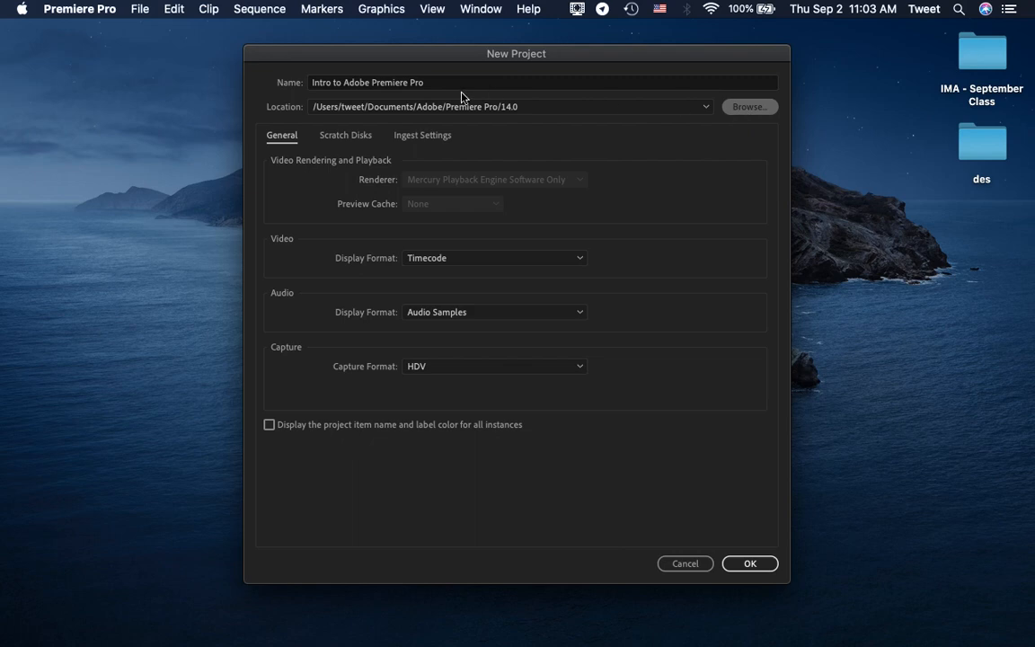
click(747, 107)
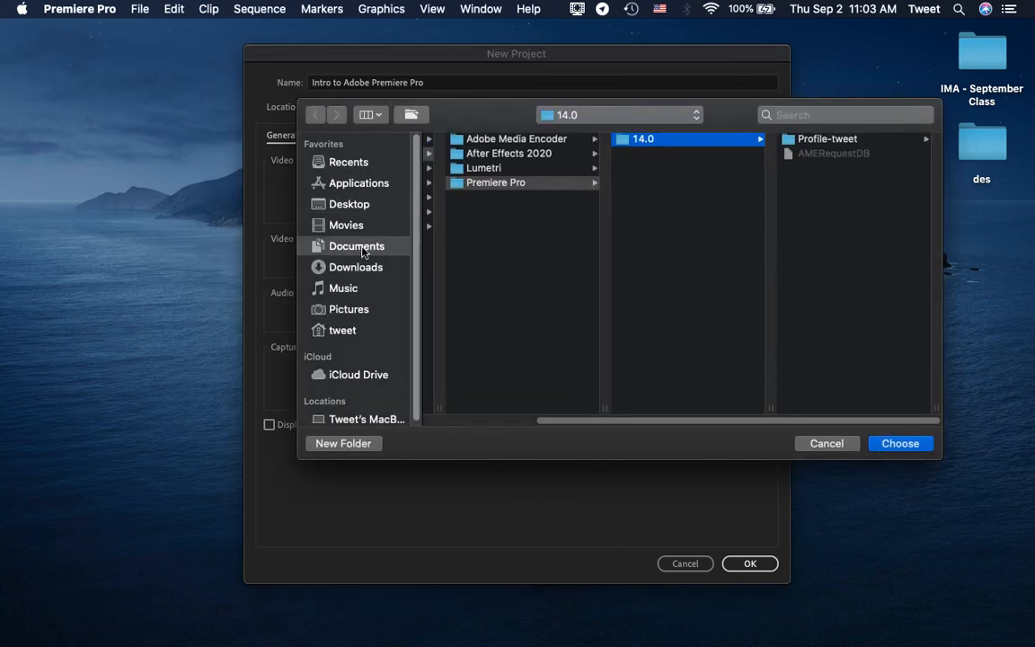
click(354, 206)
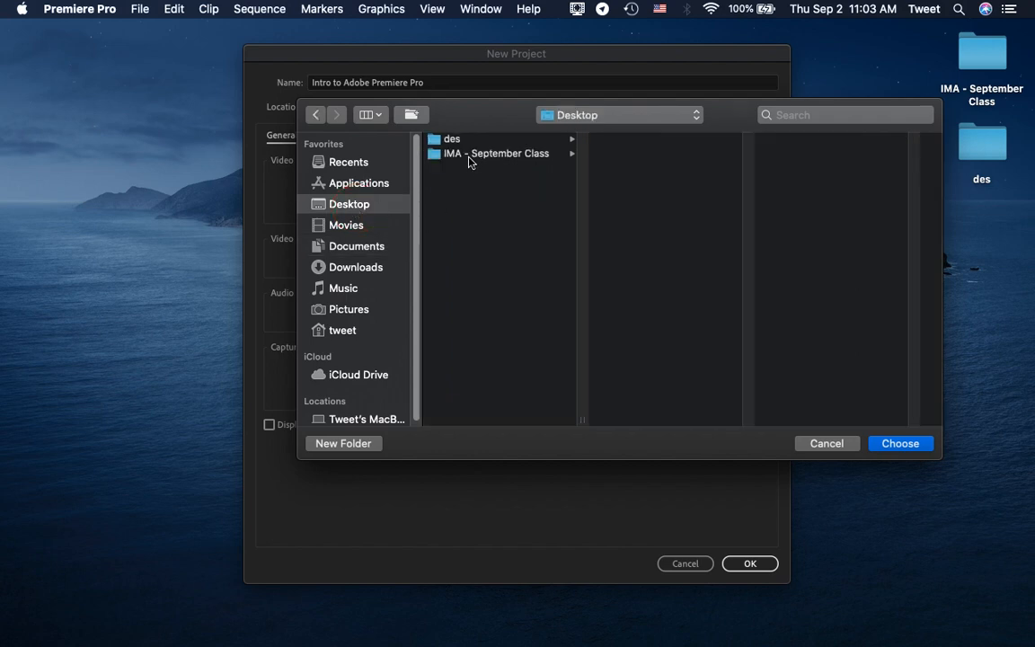
click(468, 157)
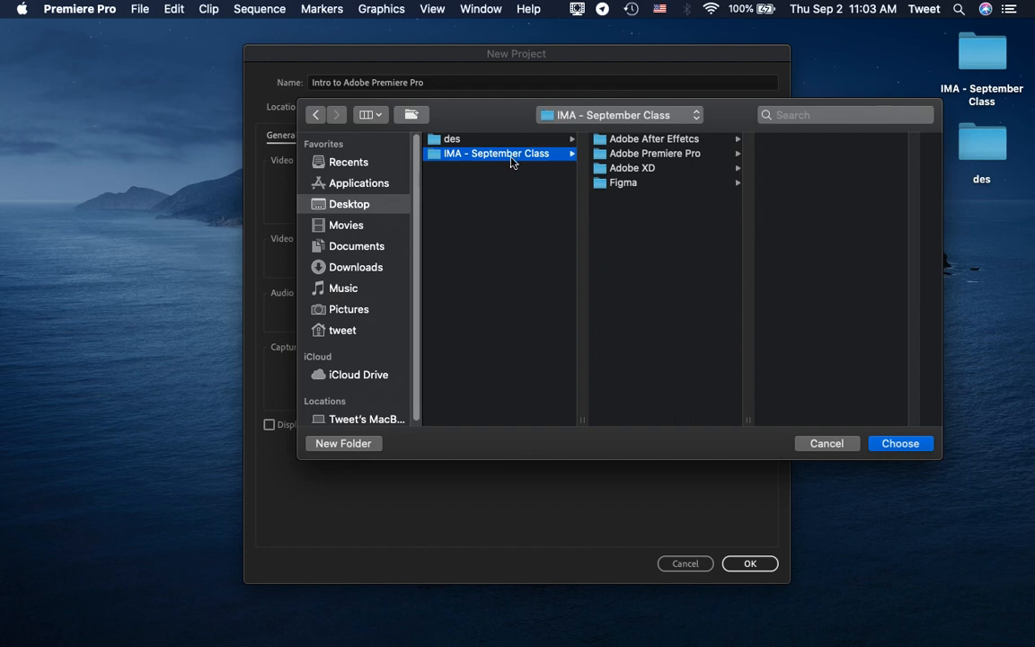
click(697, 157)
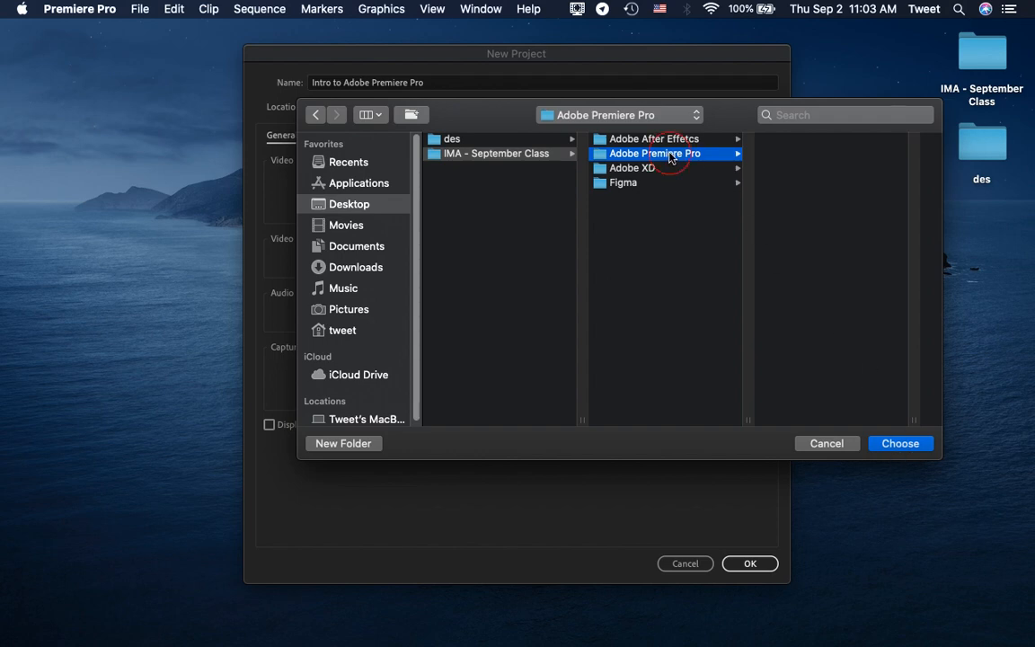
click(903, 446)
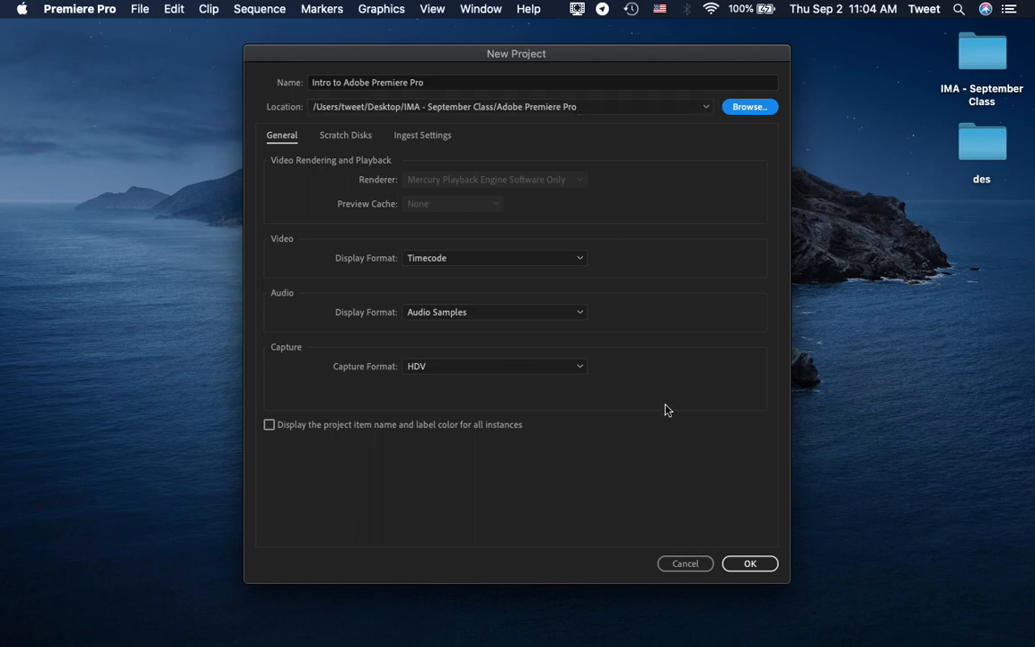
click(750, 563)
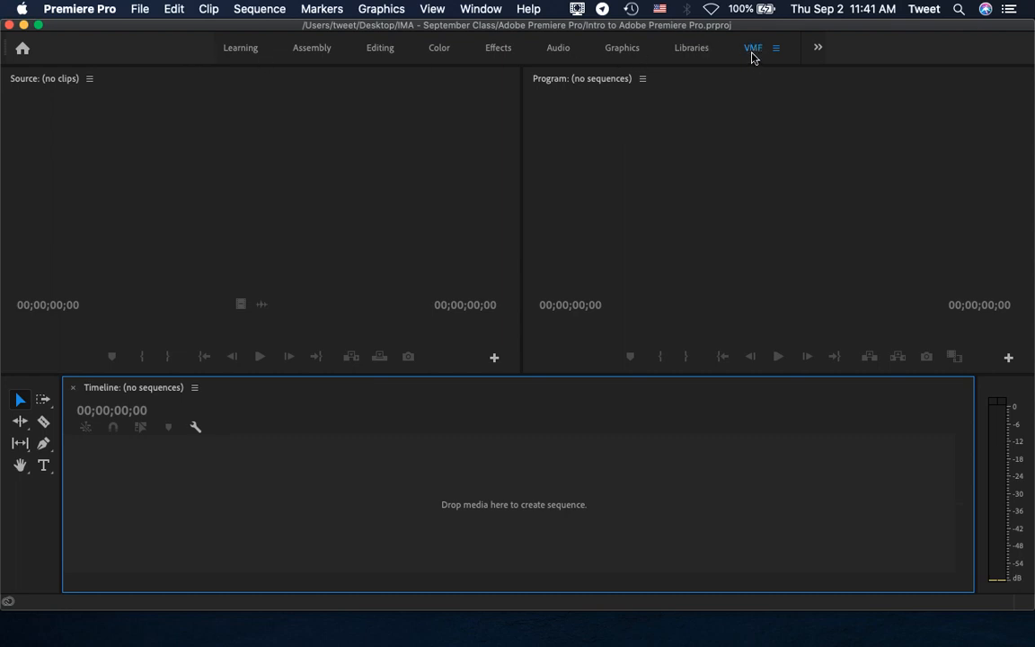
- Preview the Learning, Assembly, Graphics and Libraries workspaces, and switch to the Editing workspace
click(241, 52)
click(297, 52)
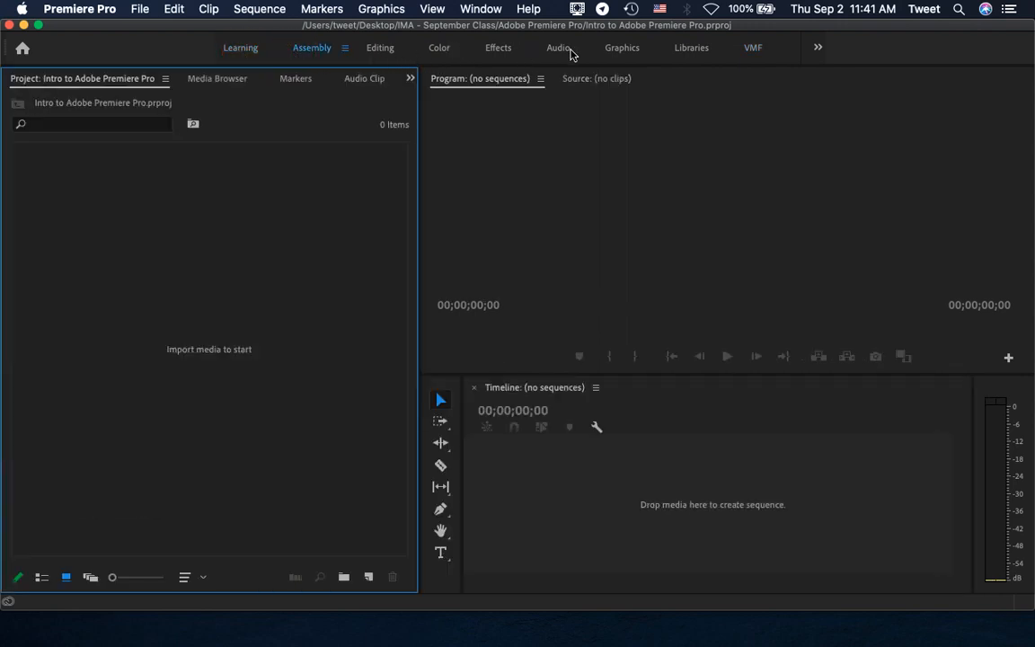
click(629, 50)
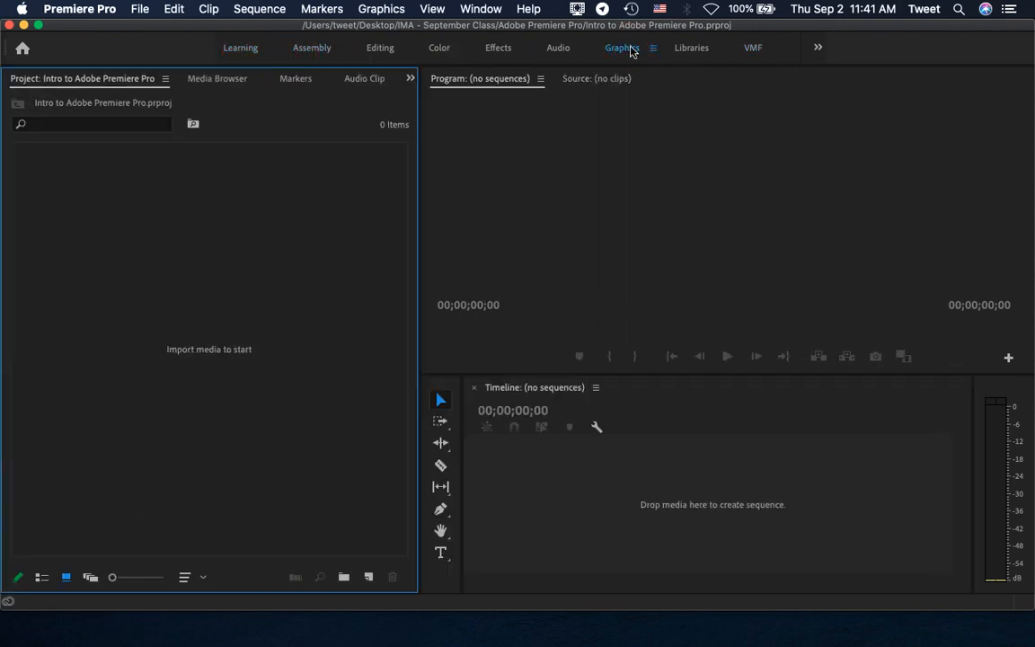
click(694, 49)
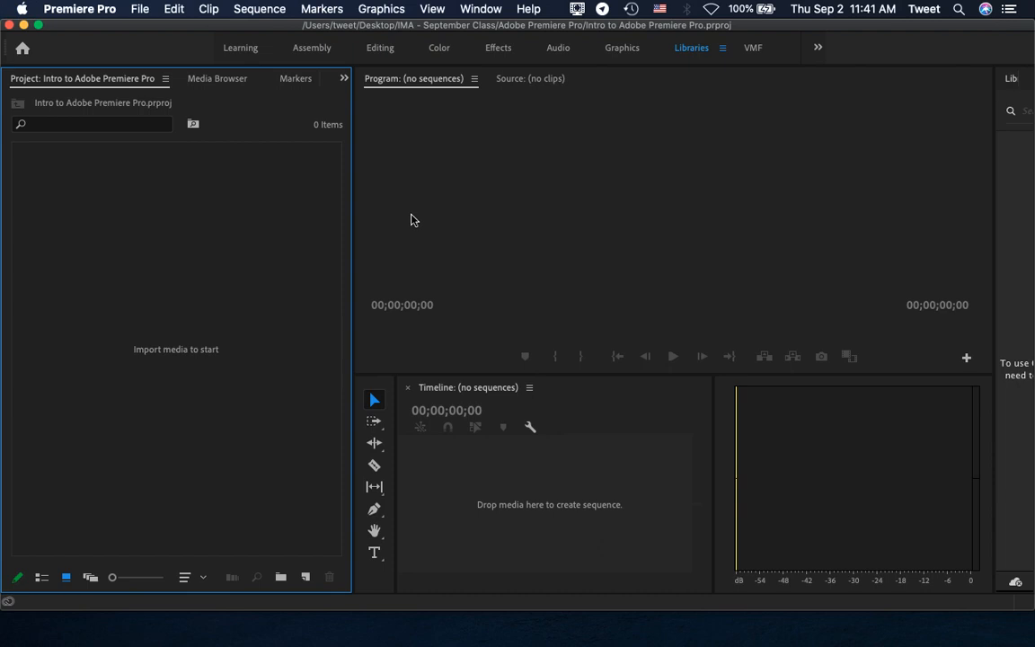
click(383, 51)
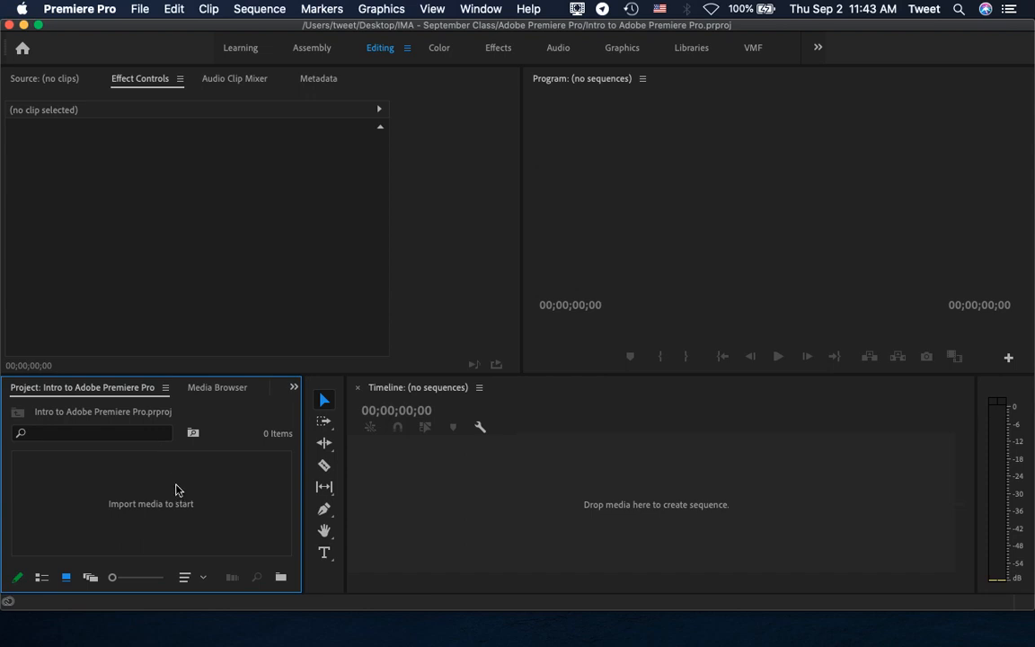
- Go over the Effect Controls, Program, Timeline and Project areas of the Editing workspace, and view Media Browser and Libraries
click(375, 288)
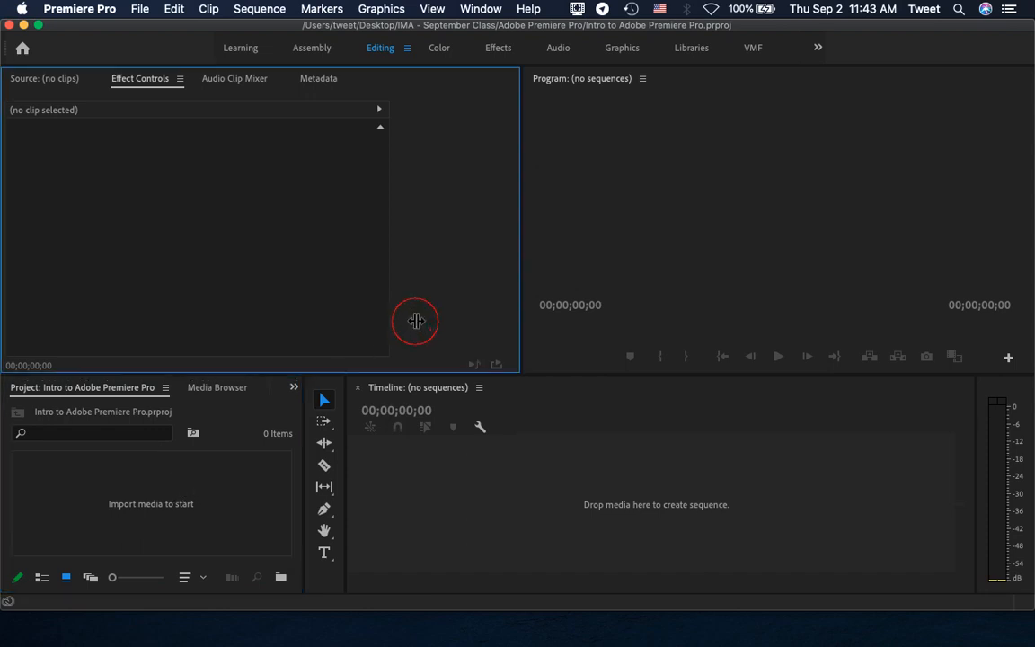
click(641, 262)
click(724, 438)
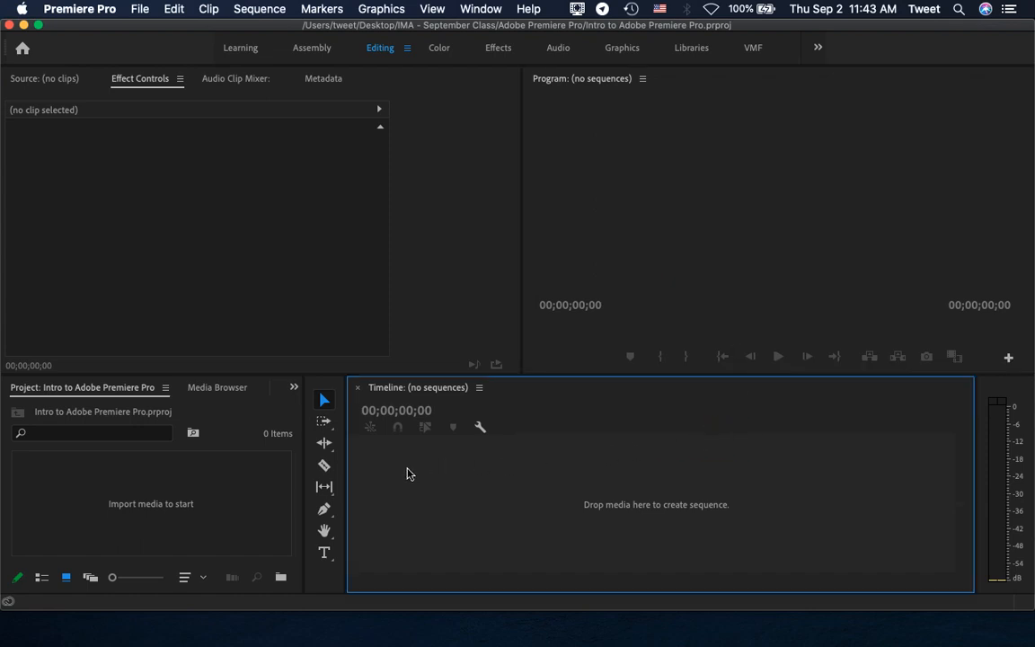
click(192, 497)
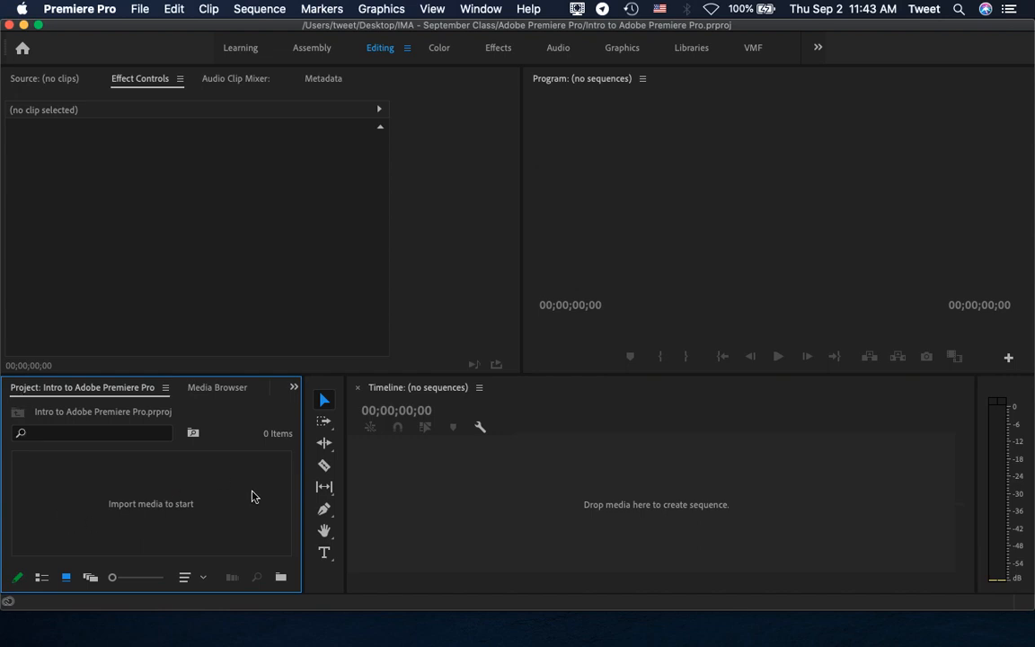
click(212, 390)
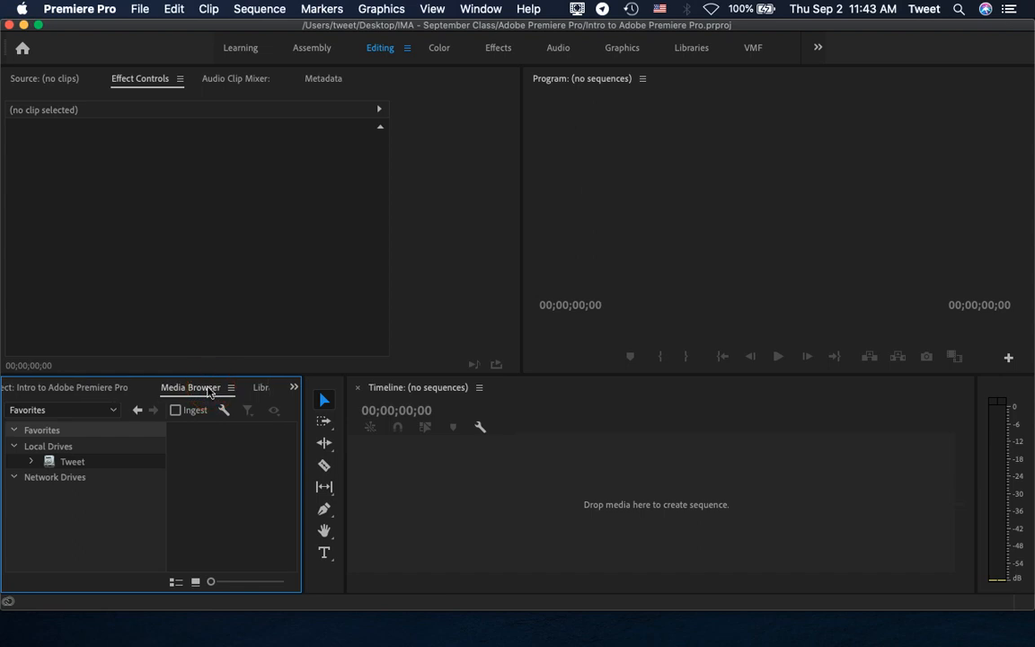
click(255, 389)
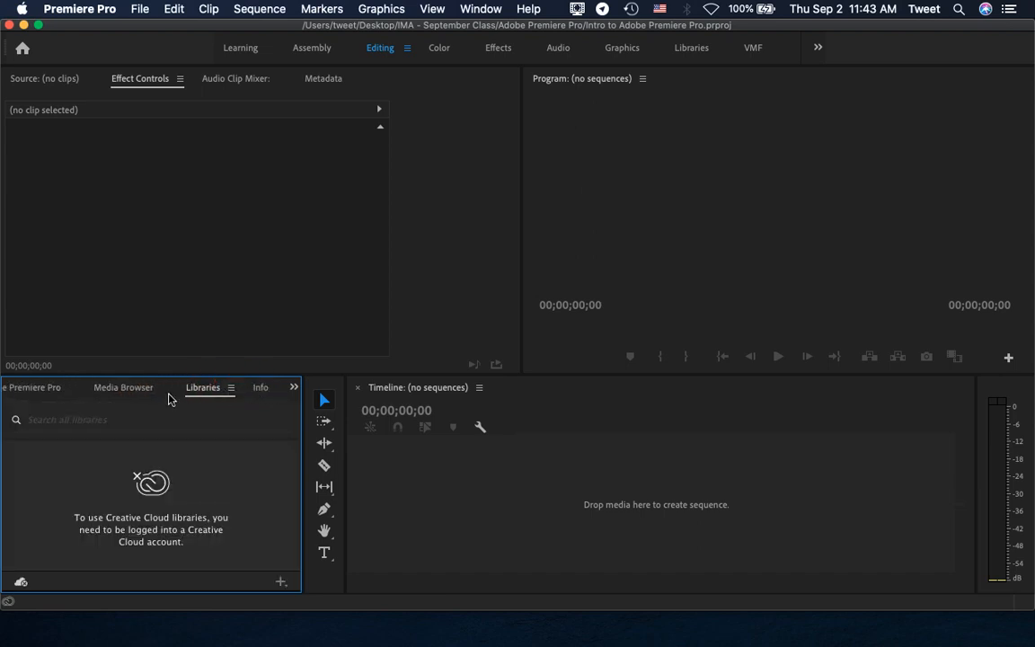
- Close the Libraries, Info and Effects panels in the group that holds the Project panel
click(231, 389)
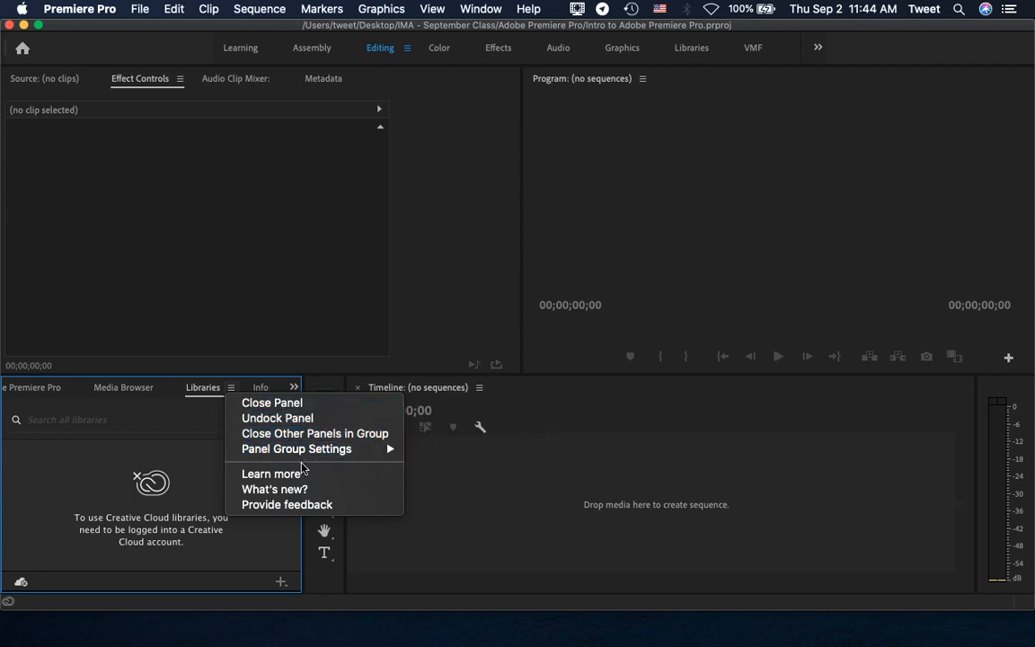
click(278, 409)
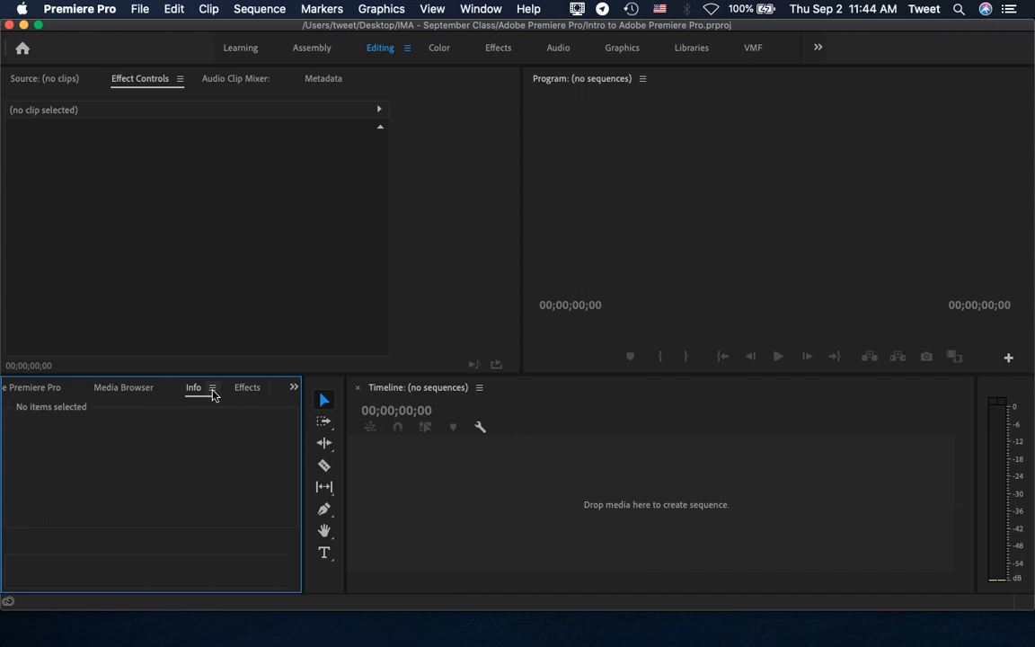
click(213, 395)
click(232, 401)
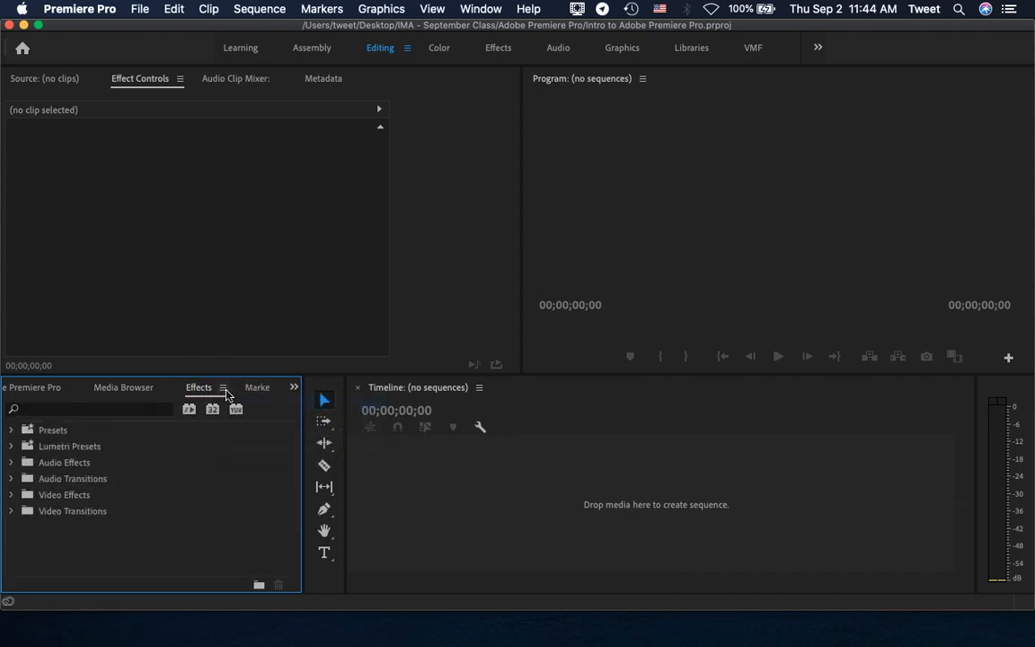
click(224, 391)
click(232, 402)
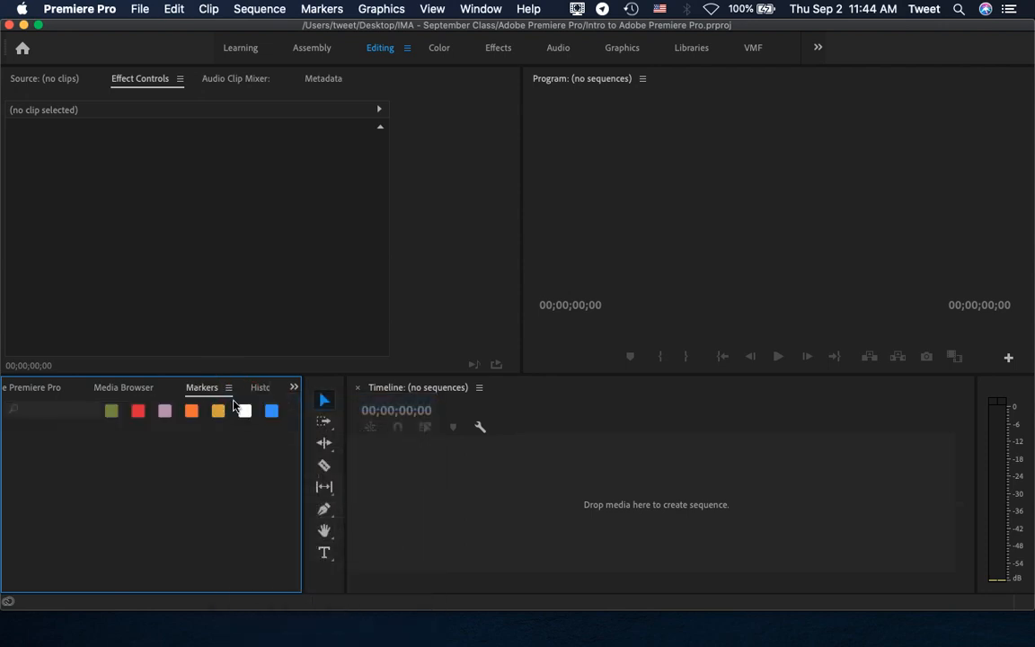
- Close the Markers, History and Media Browser panels so only the Project panel remains in its group
click(229, 392)
click(232, 401)
click(254, 388)
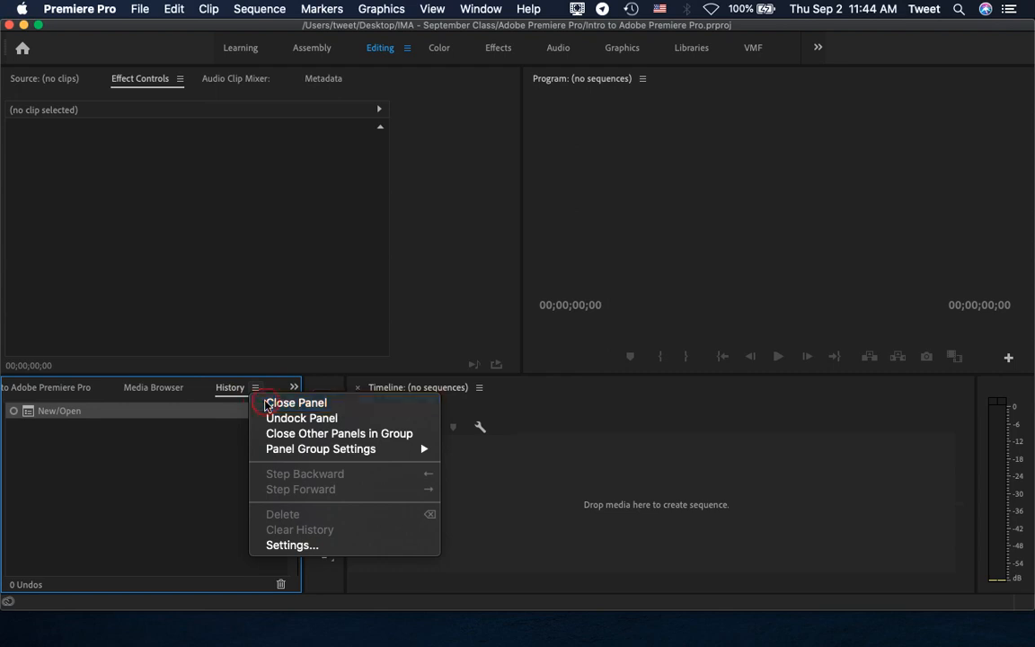
click(262, 401)
click(256, 389)
click(260, 402)
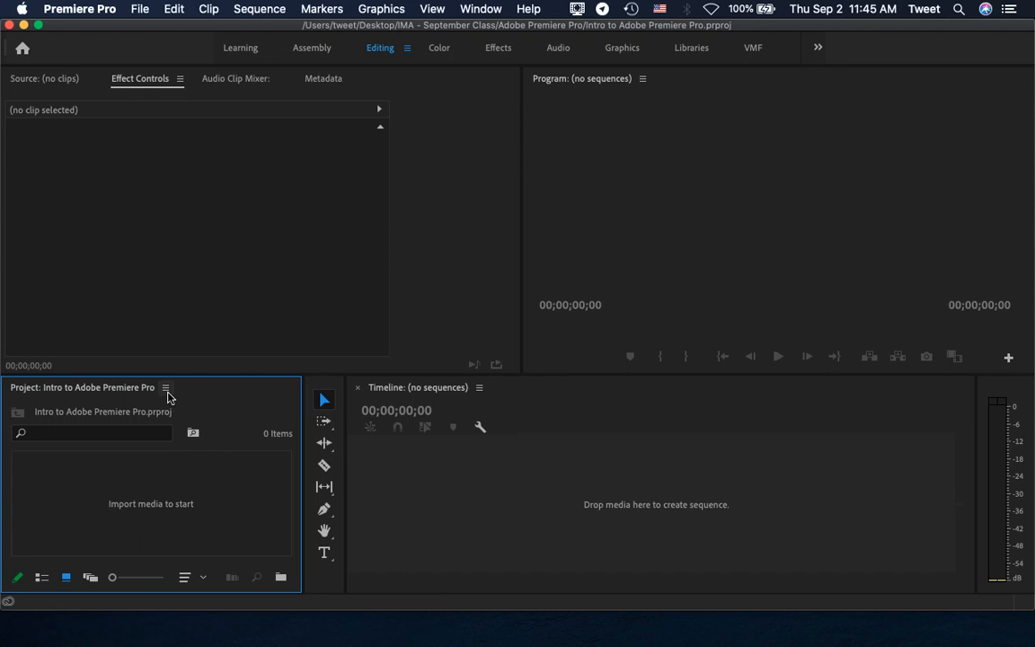
- Reopen the Effects panel beside the Project panel and bring the Project panel back to the front
click(489, 8)
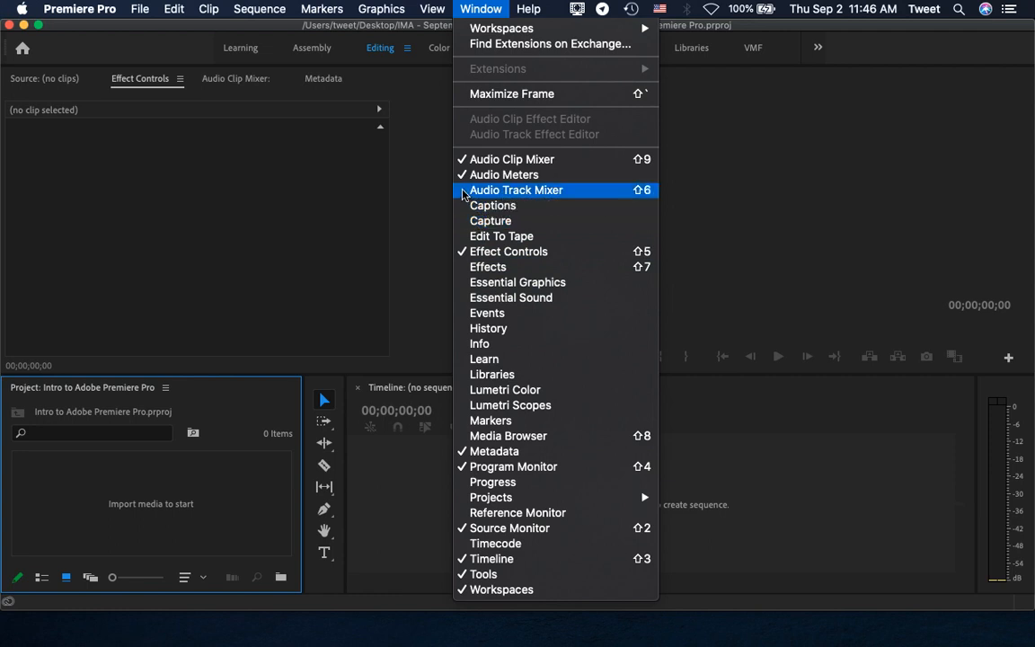
click(540, 272)
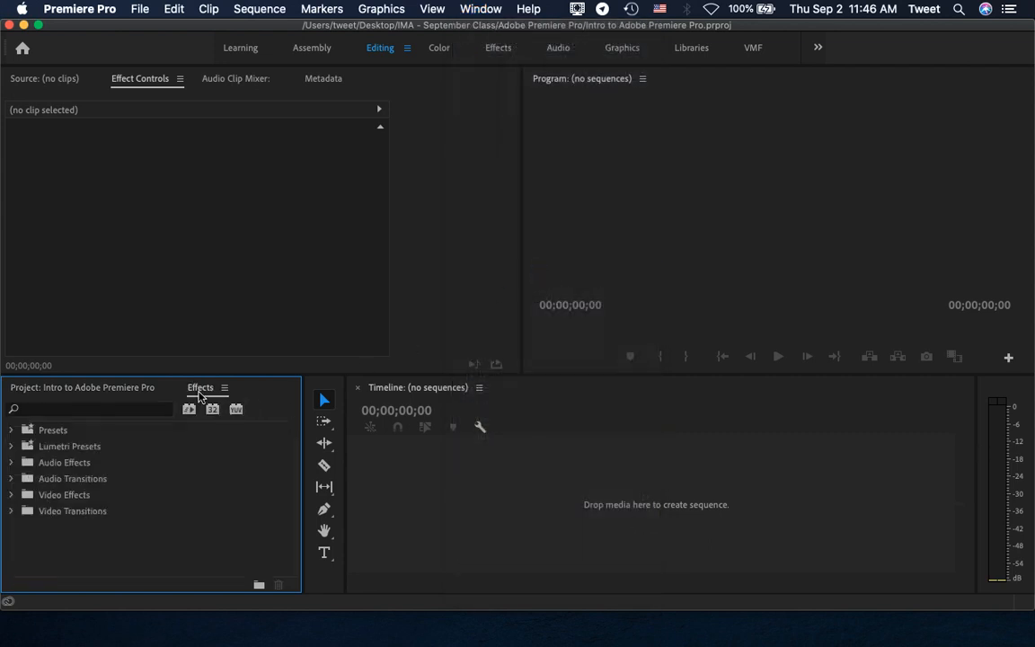
click(86, 393)
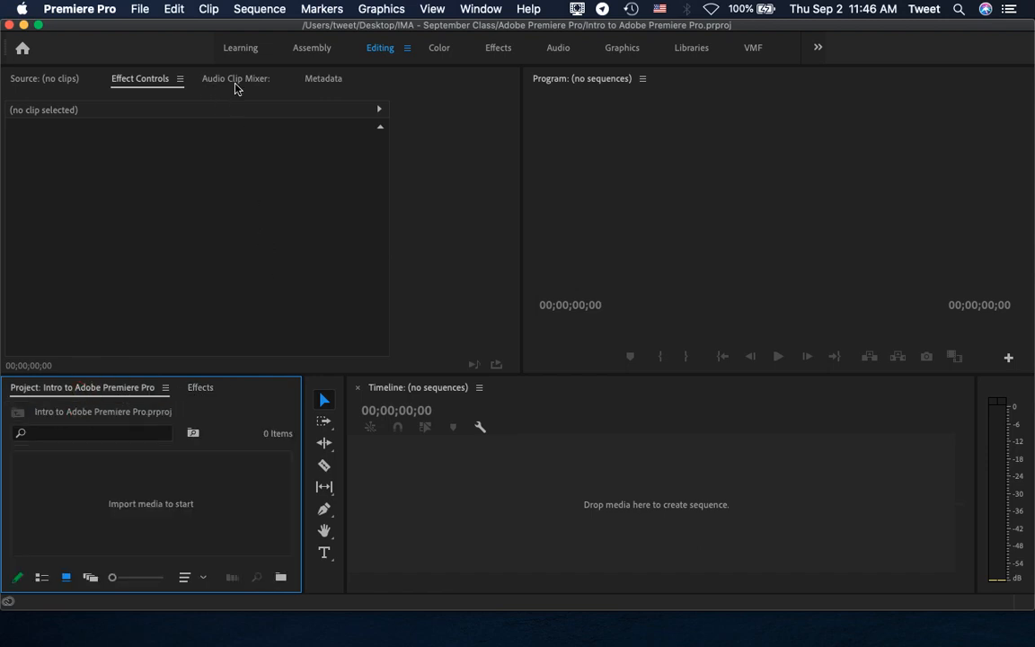
- Close the Metadata and Audio Clip Mixer panels, leaving Source and Effect Controls in that group
click(310, 79)
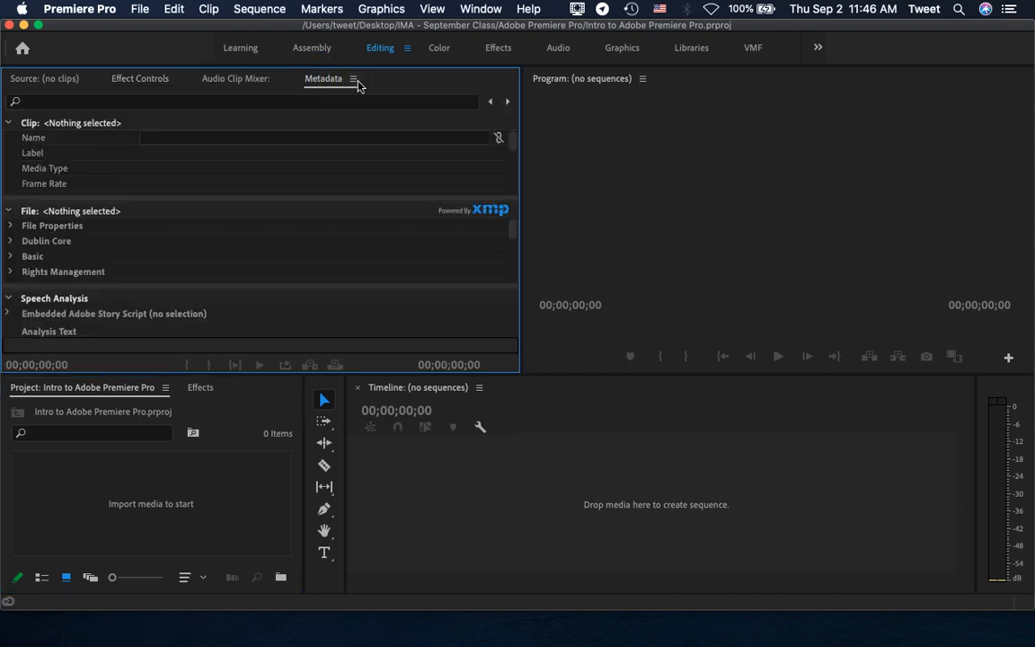
click(353, 79)
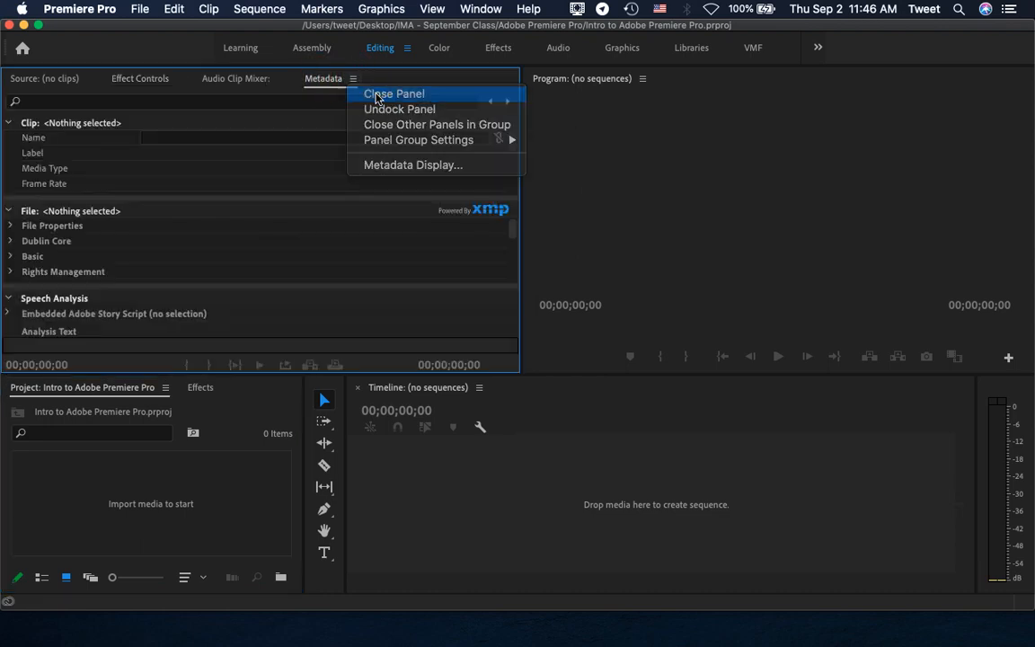
click(378, 95)
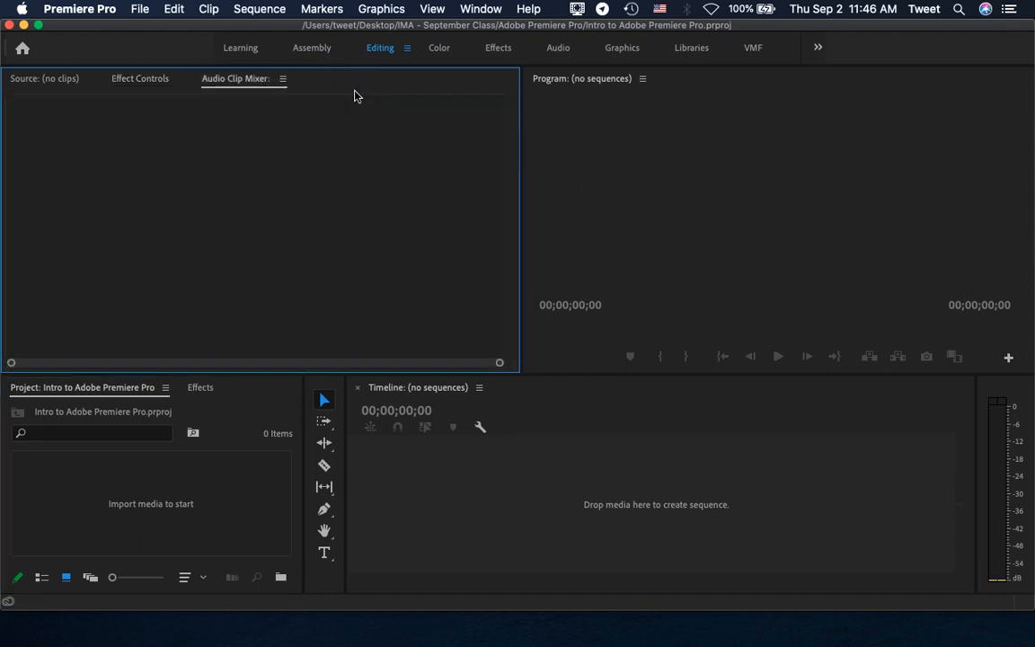
click(281, 81)
click(274, 93)
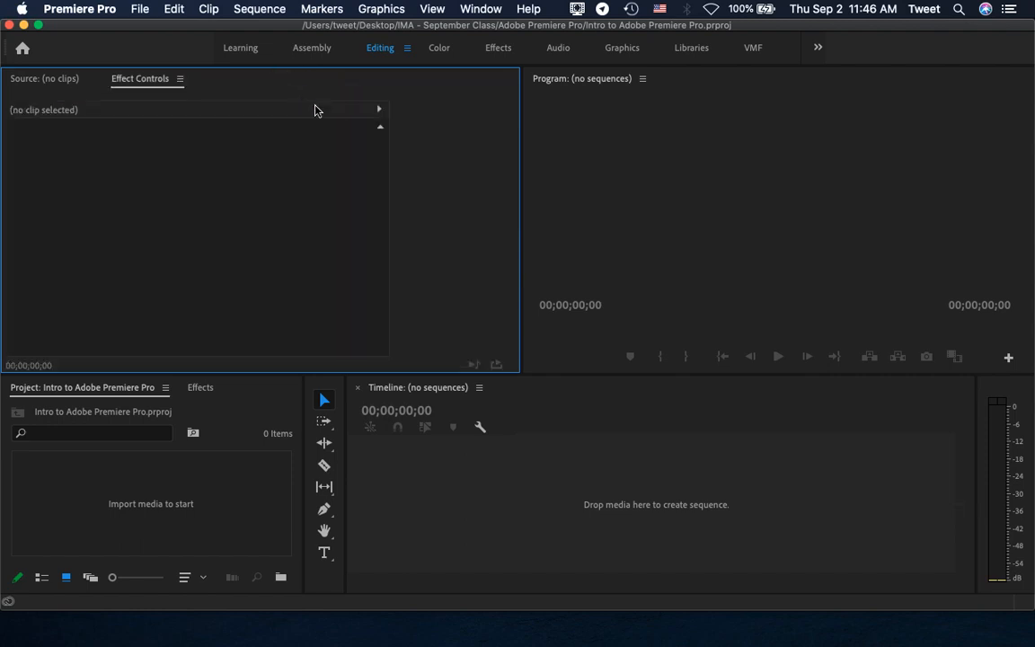
- Look over the file commands and the empty Project panel's context commands for importing media, and dismiss them
click(427, 493)
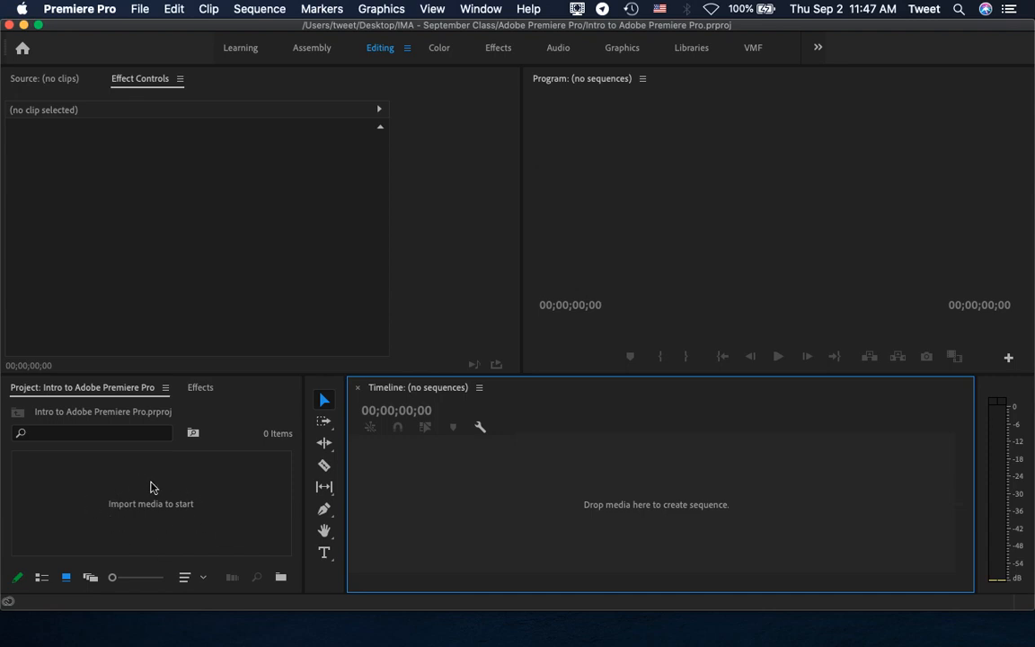
click(137, 11)
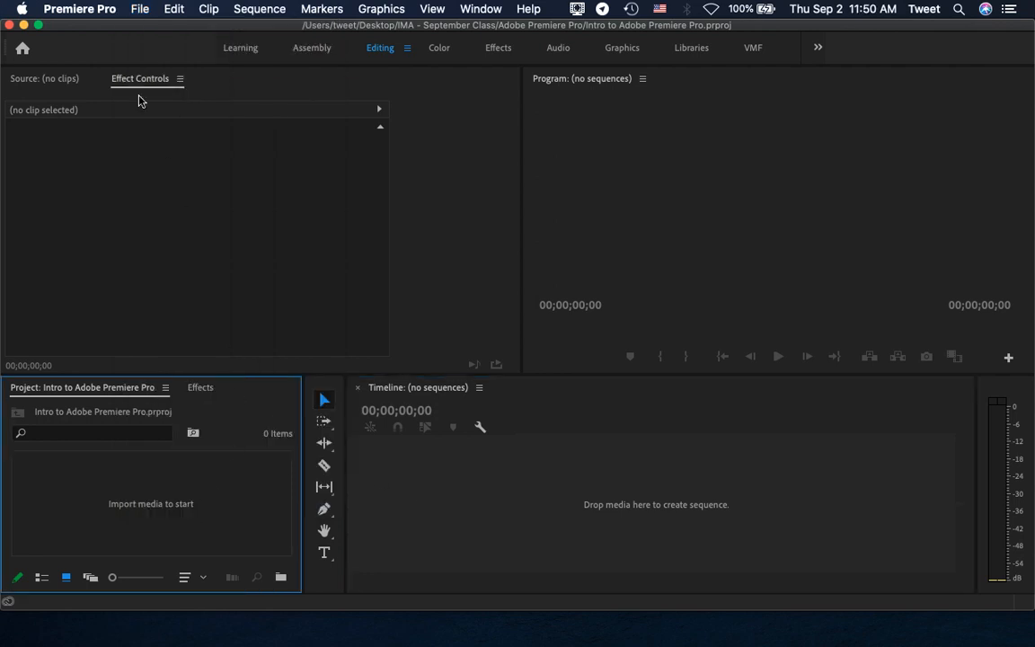
click(143, 9)
click(143, 9)
right_click(152, 489)
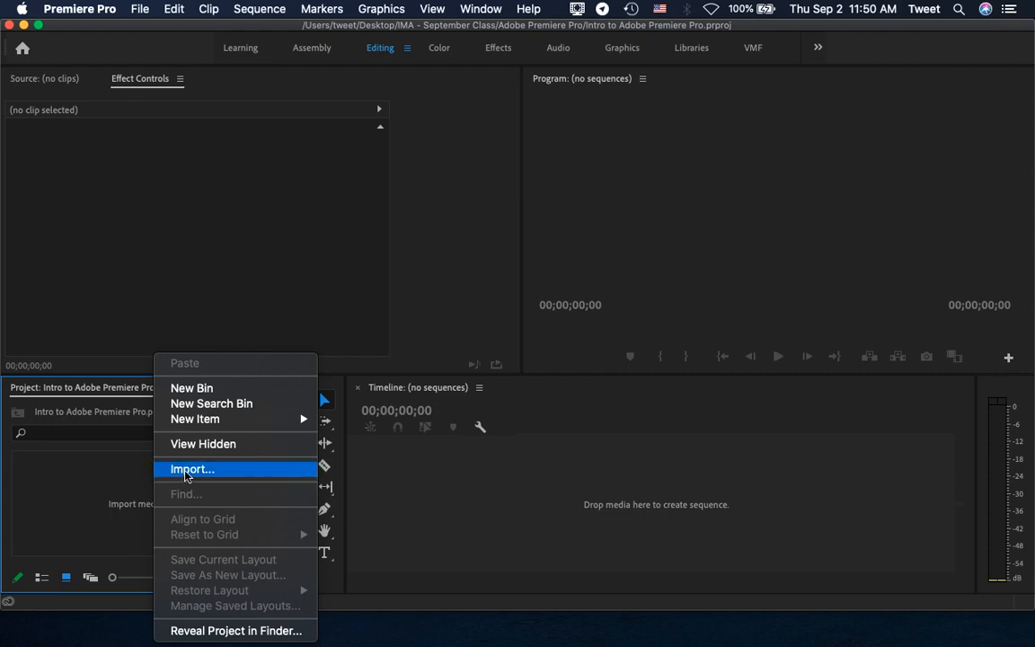
click(715, 434)
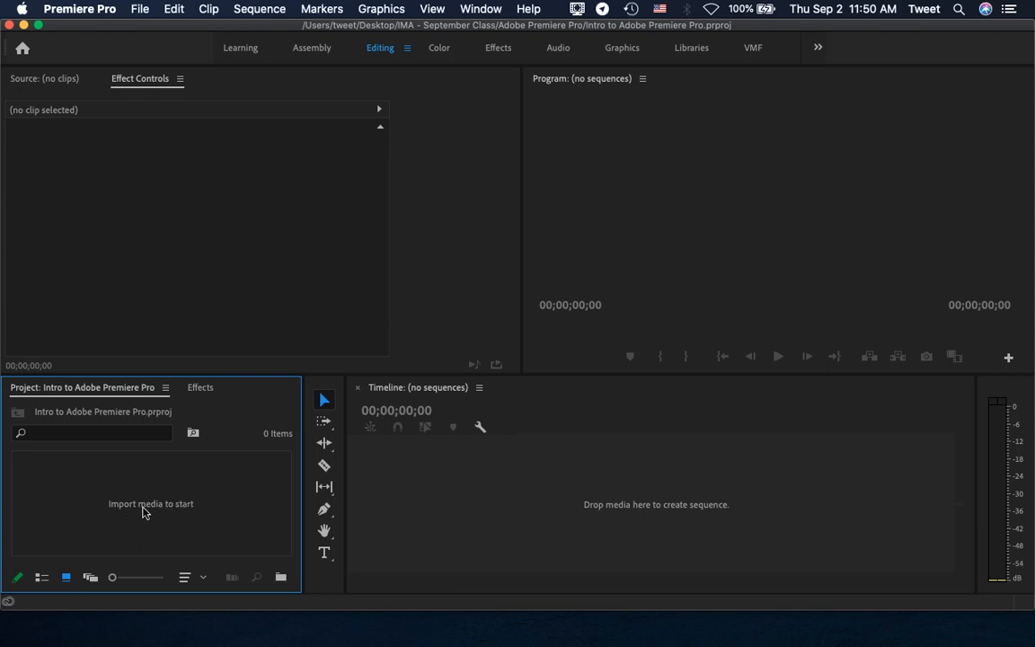
- Start a media import and browse to the Adobe Premiere Pro folder inside IMA - September Class on the Desktop
double_click(61, 500)
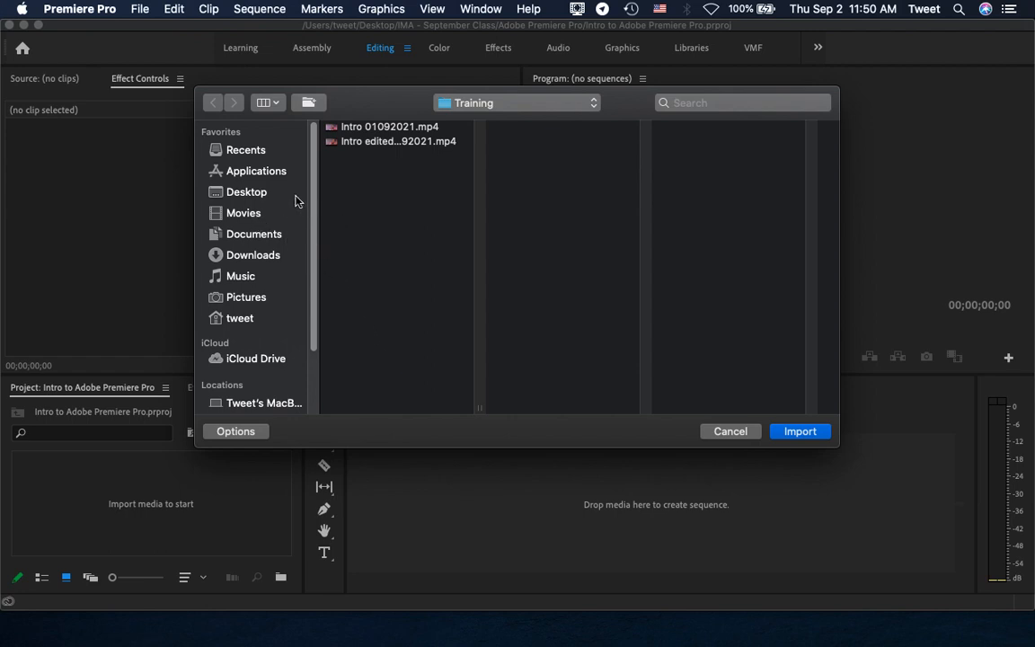
click(235, 188)
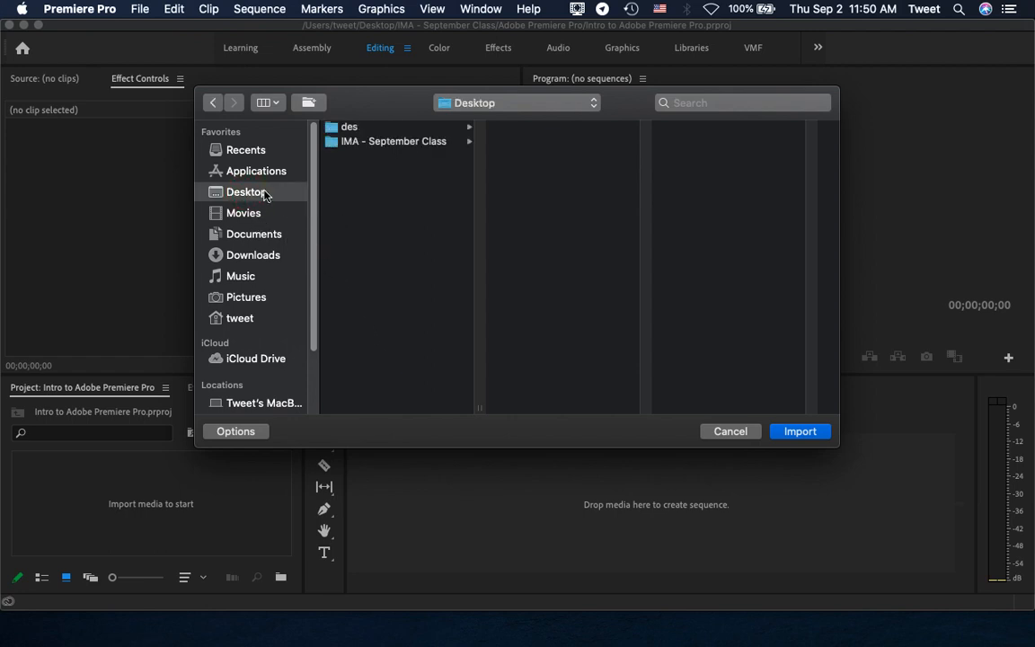
click(407, 144)
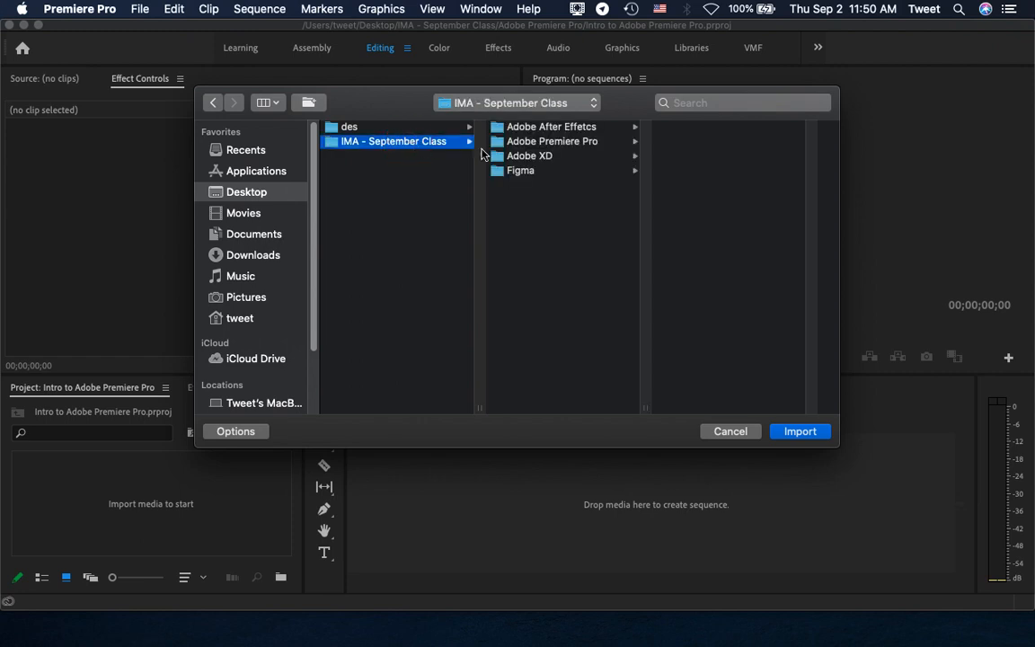
click(556, 143)
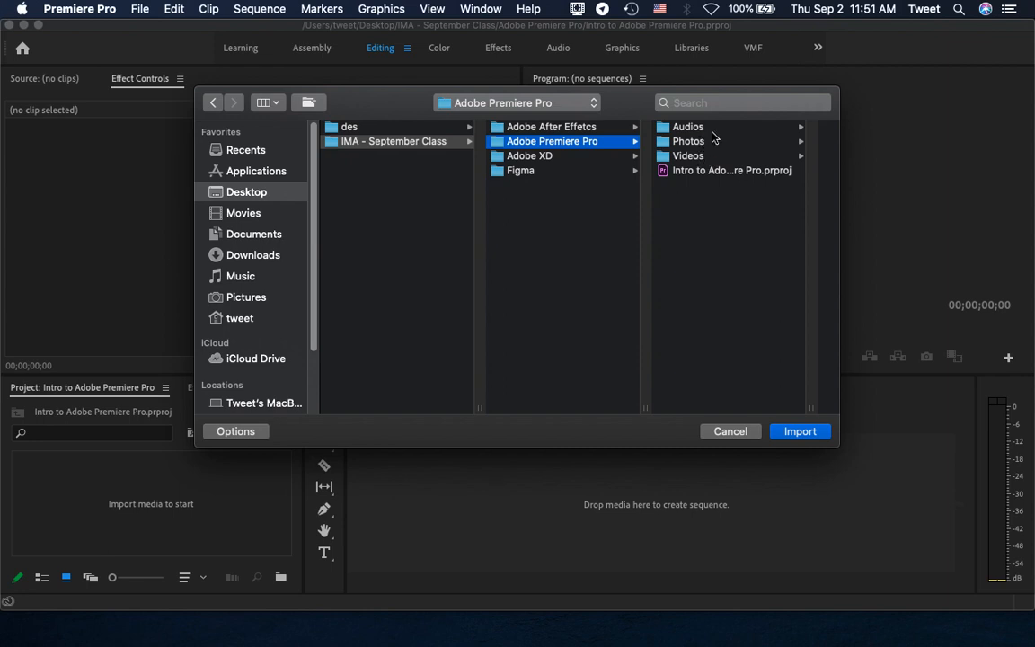
- Look through the files in the Videos, Photos and Audios folders before importing
click(698, 158)
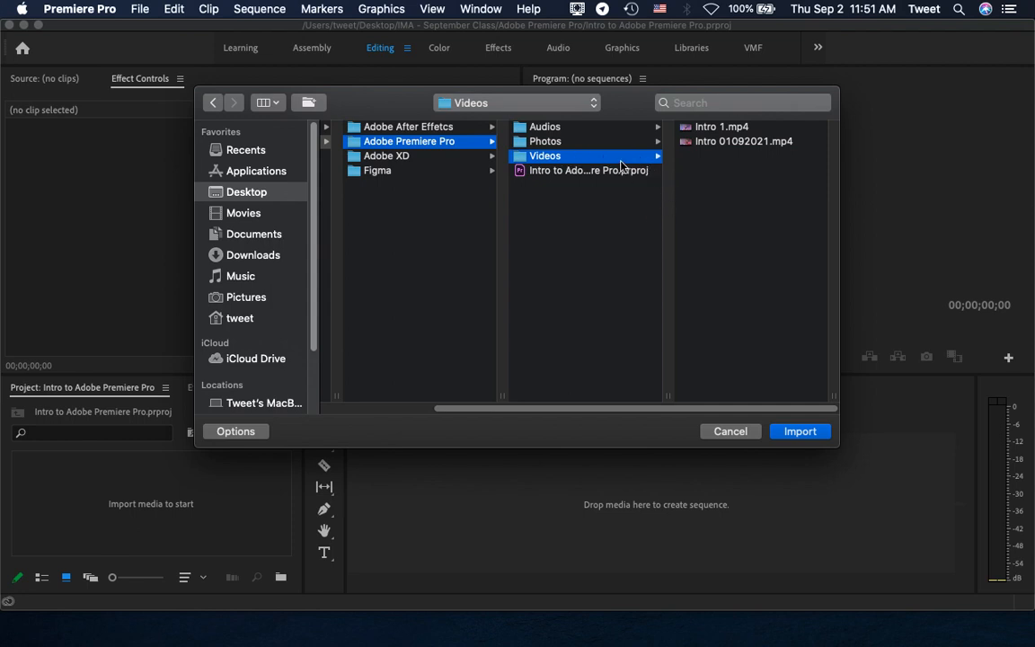
click(714, 142)
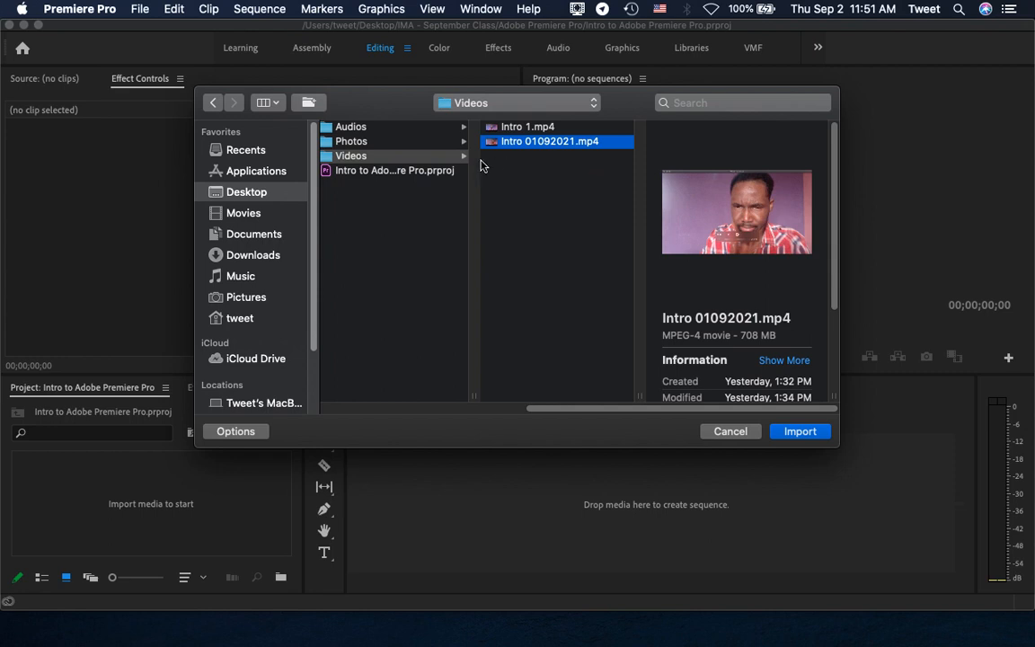
click(400, 143)
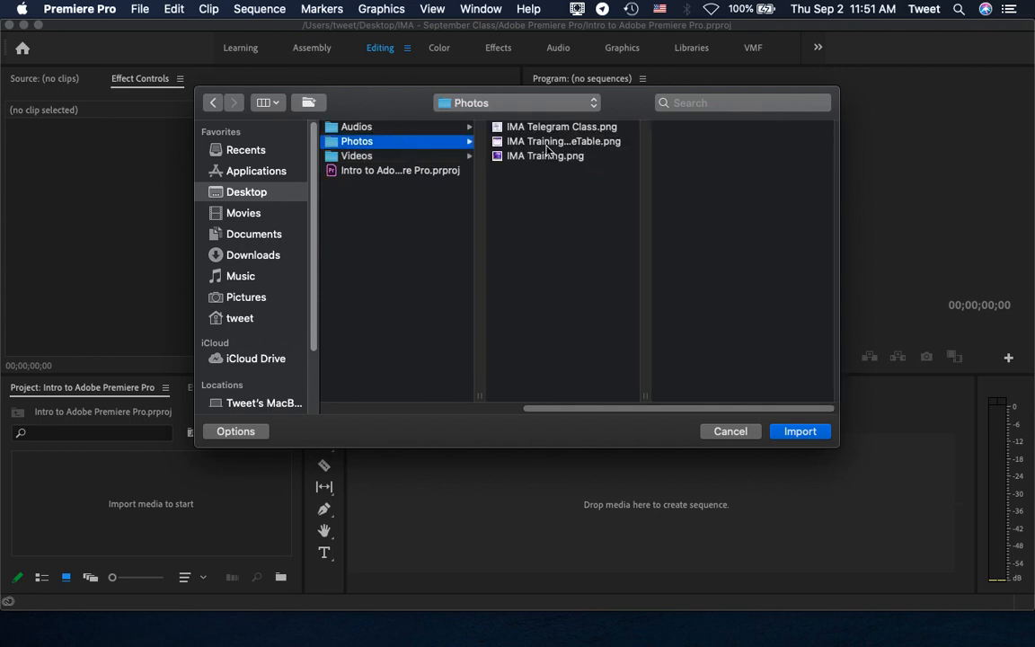
click(512, 141)
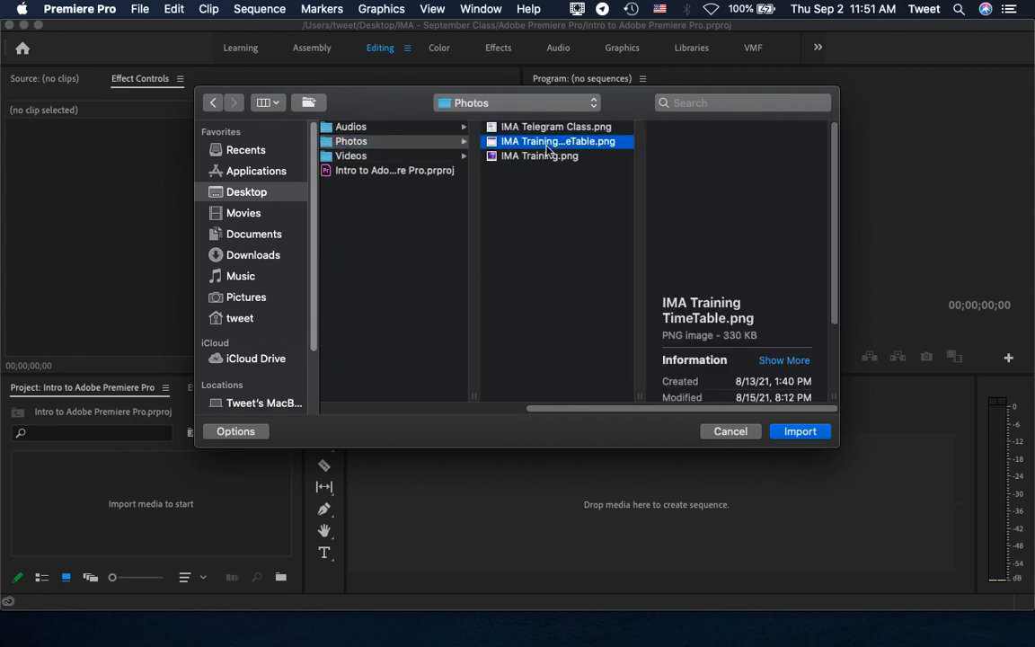
click(388, 133)
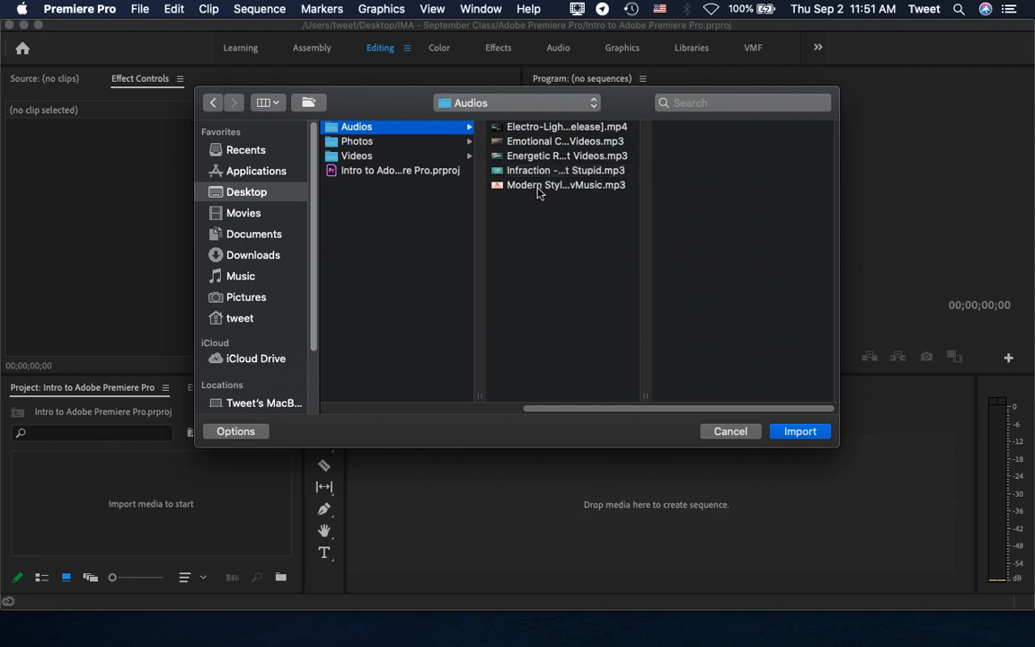
- Import the Videos, Photos and Audios folders together into the project
click(371, 158)
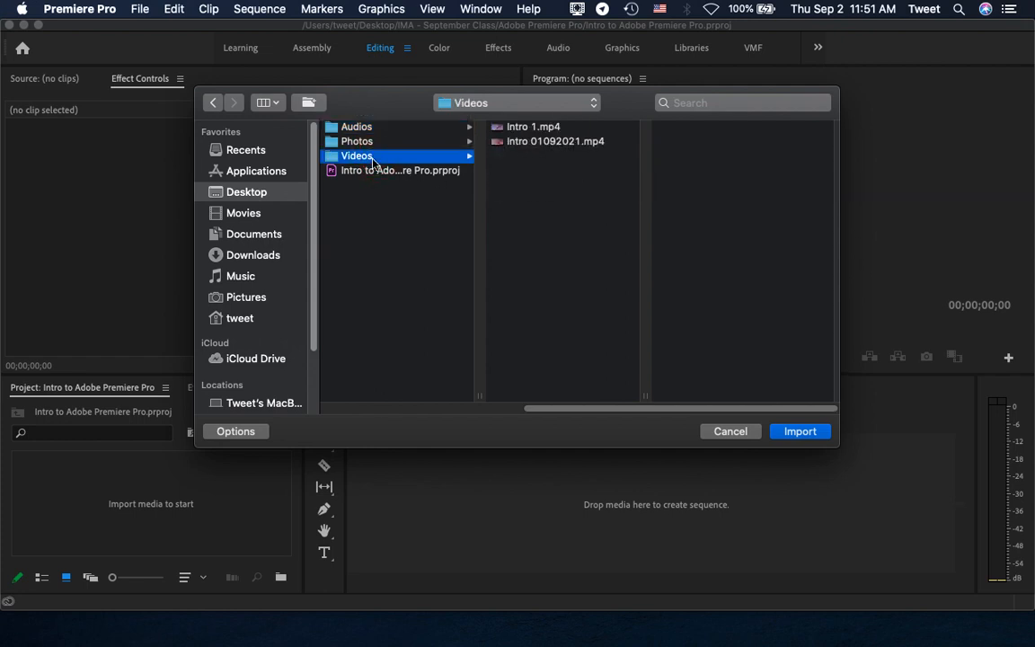
super+click(375, 142)
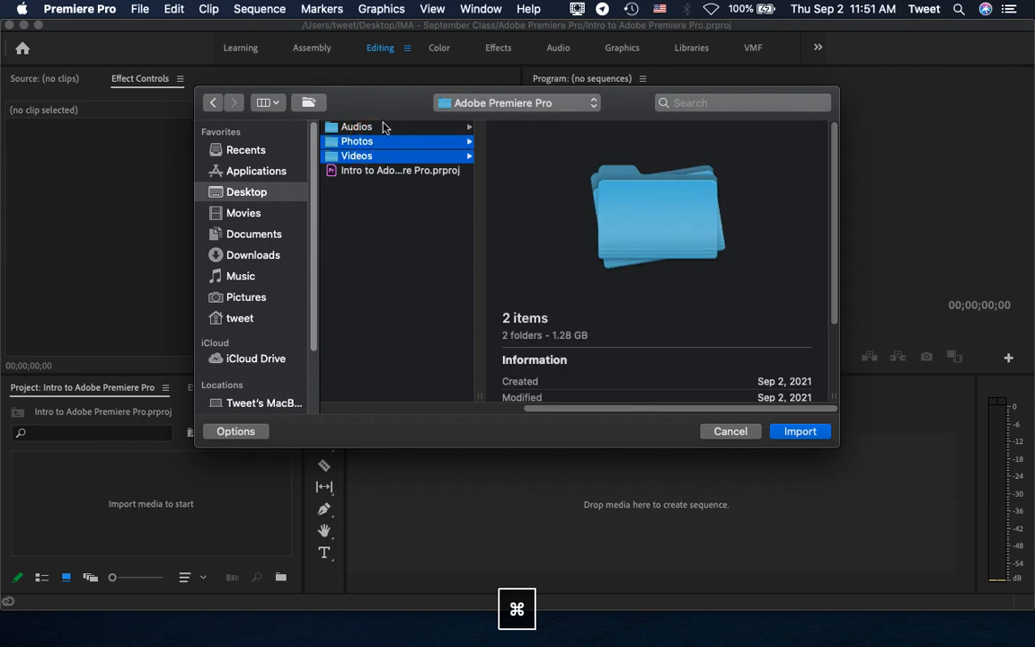
super+click(359, 128)
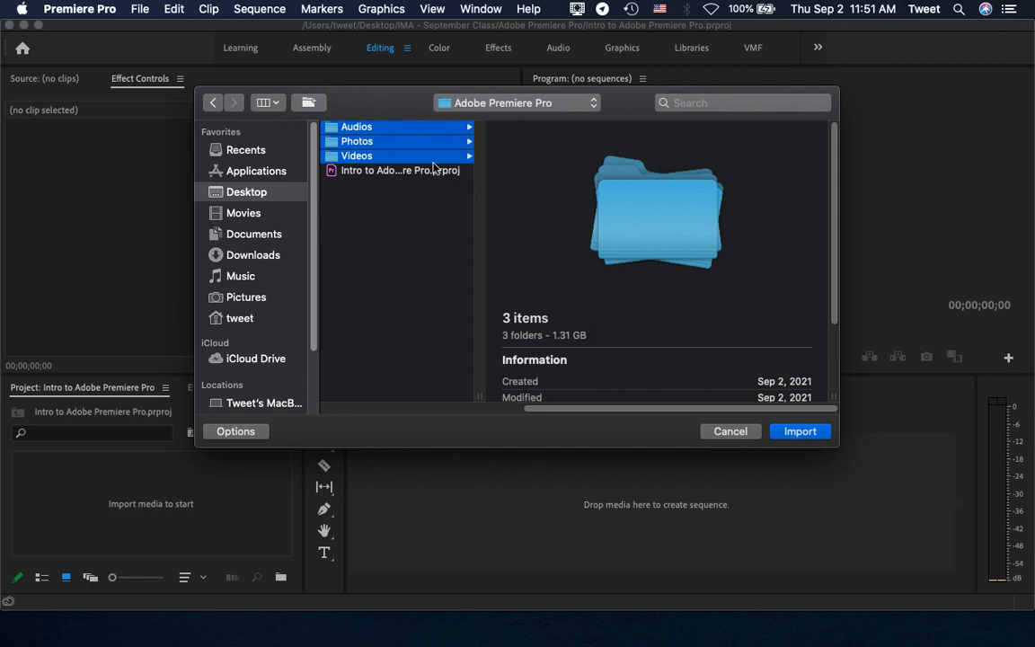
click(797, 433)
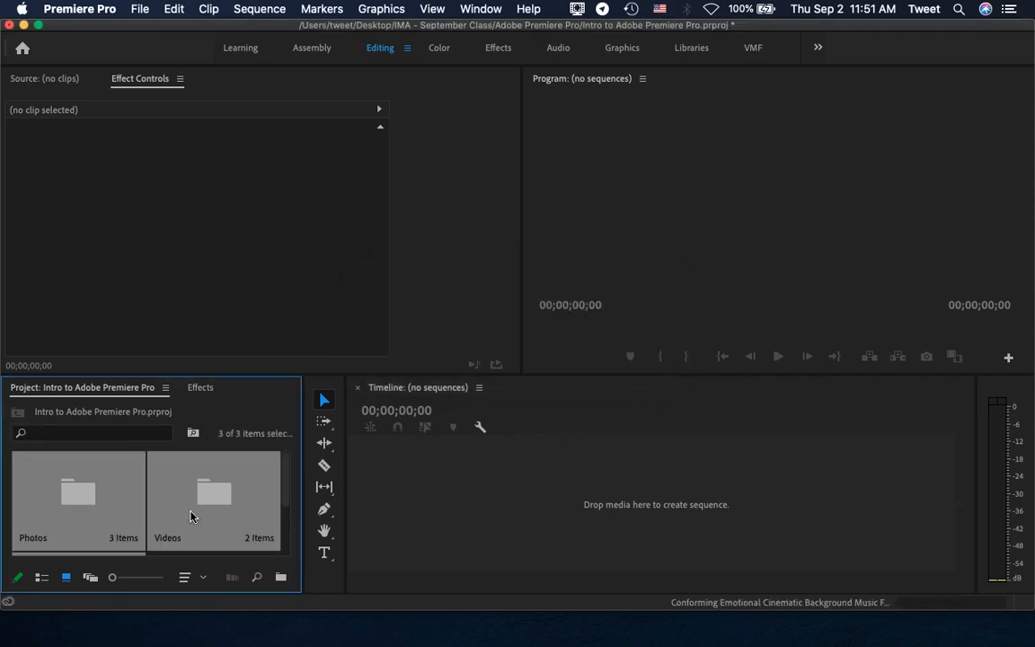
- Look over the imported Photos, Videos and Audios bins in the Project panel and check the file commands for importing
scroll(190, 515, down, 3)
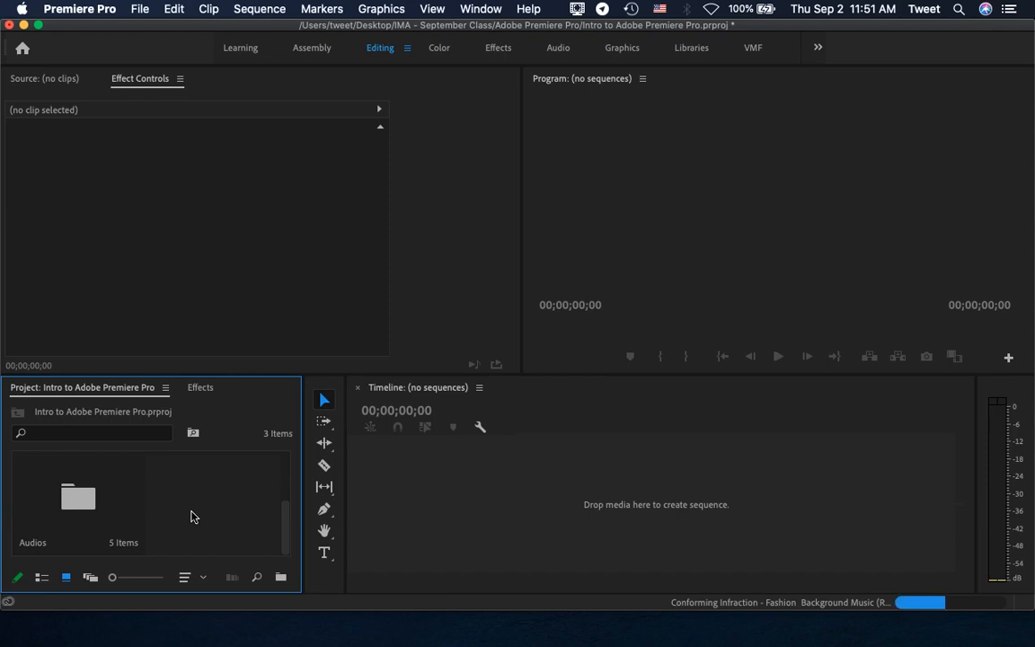
scroll(193, 518, up, 3)
scroll(194, 519, down, 3)
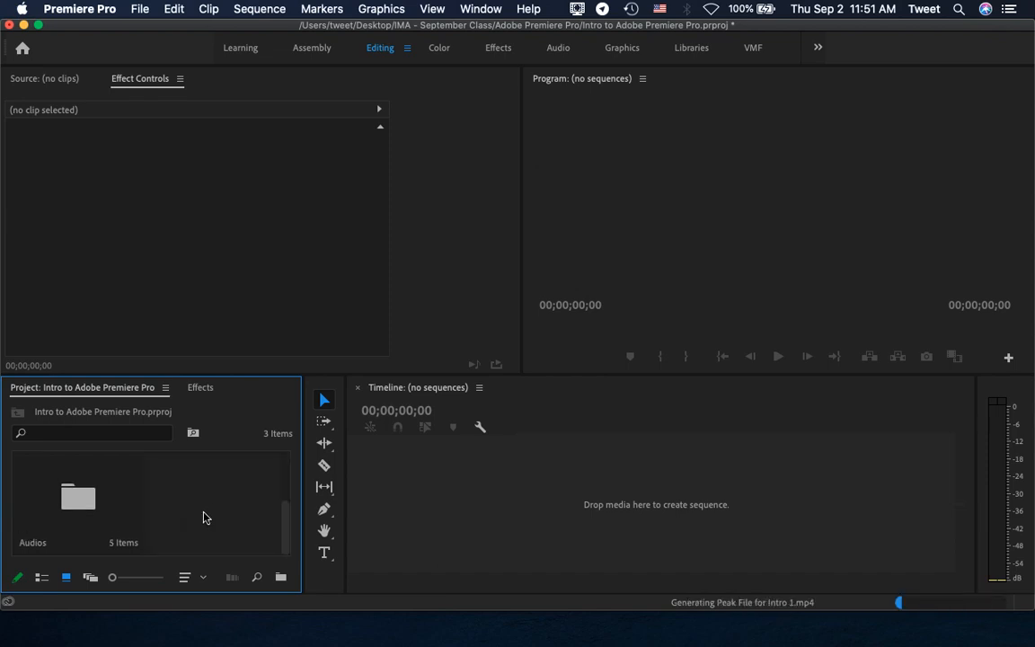
scroll(203, 517, up, 3)
scroll(203, 518, down, 3)
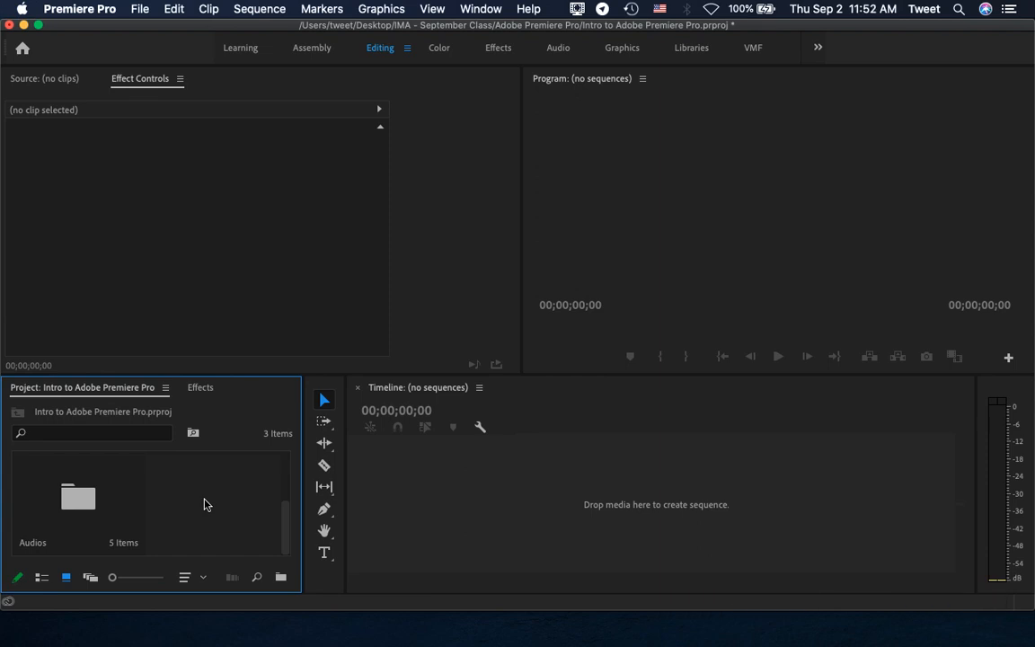
click(138, 9)
click(132, 9)
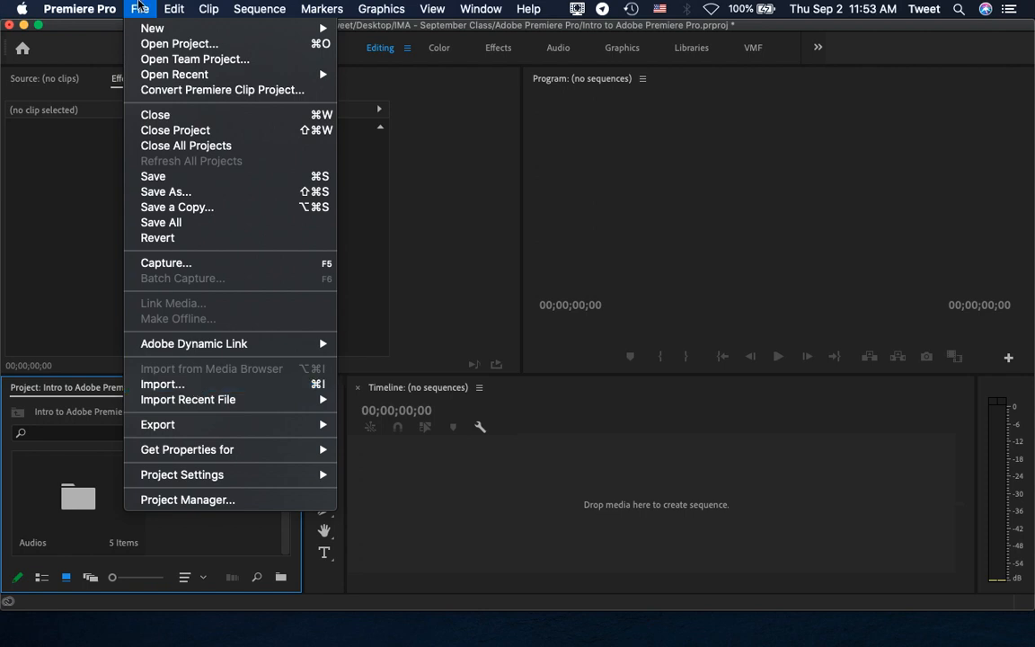
click(139, 9)
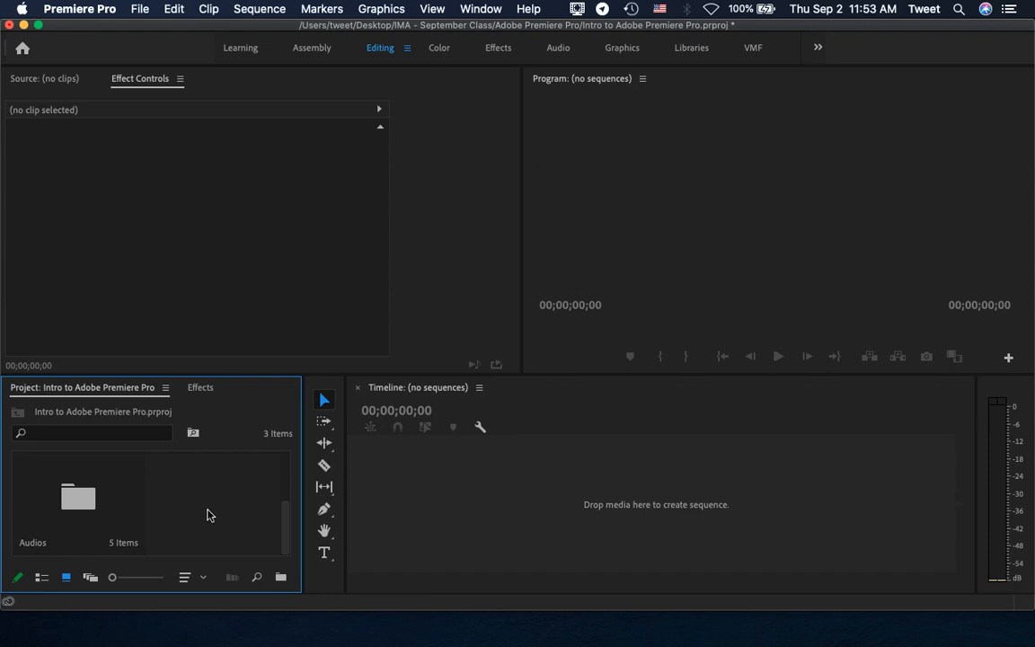
scroll(208, 515, up, 3)
scroll(208, 515, down, 3)
scroll(225, 509, up, 3)
scroll(224, 509, down, 3)
click(202, 509)
double_click(203, 509)
click(730, 429)
- Import Intro 01092021.mp4 on its own from the Desktop's IMA - September Class/Adobe Premiere Pro/Videos folder into the project
click(140, 8)
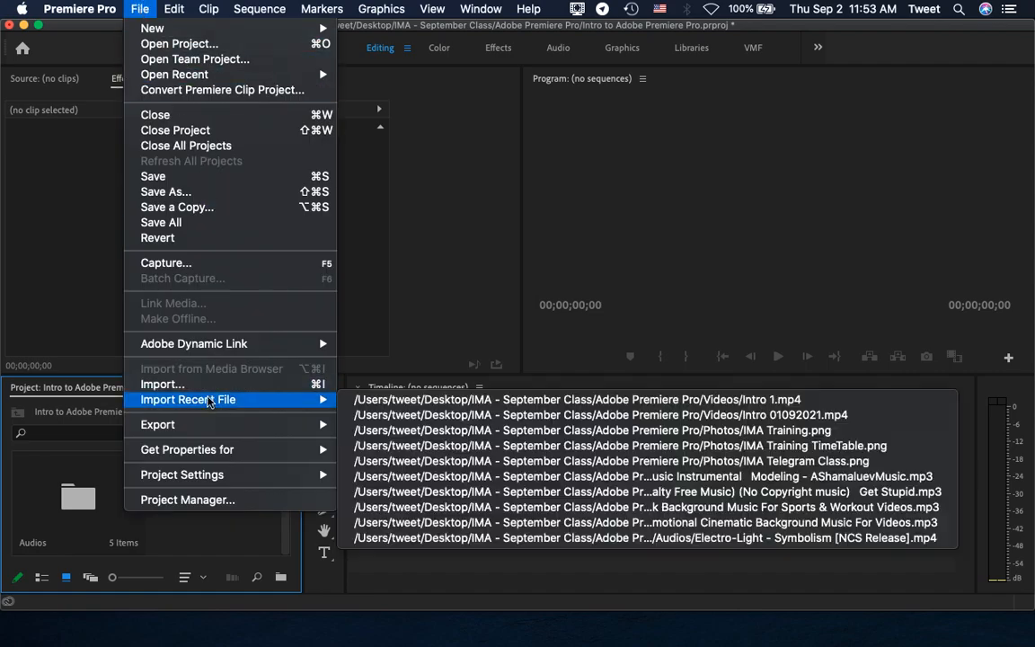
click(209, 386)
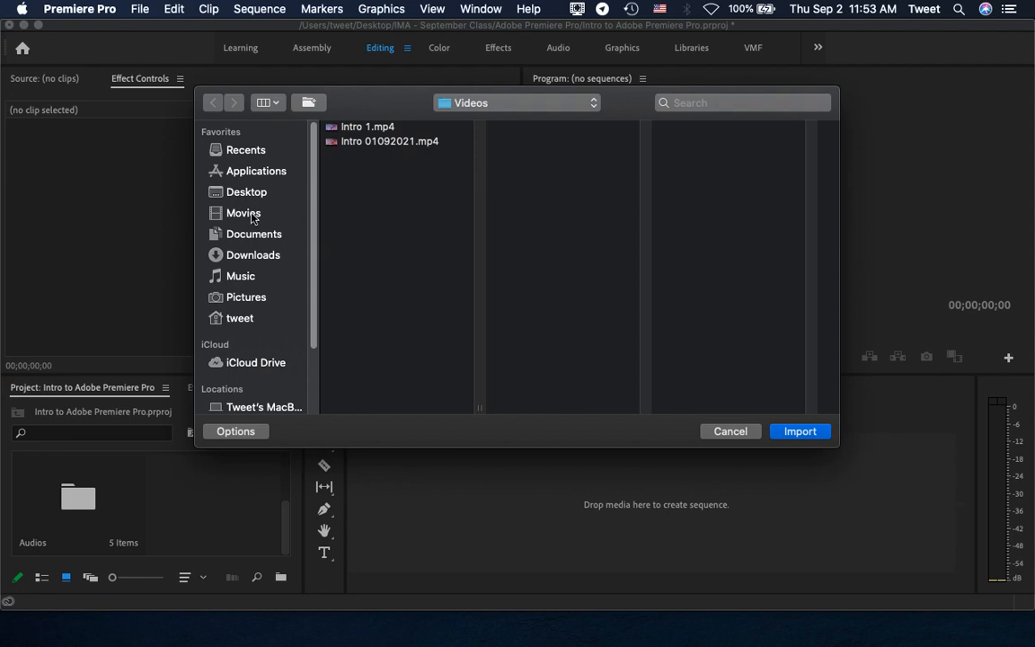
click(254, 194)
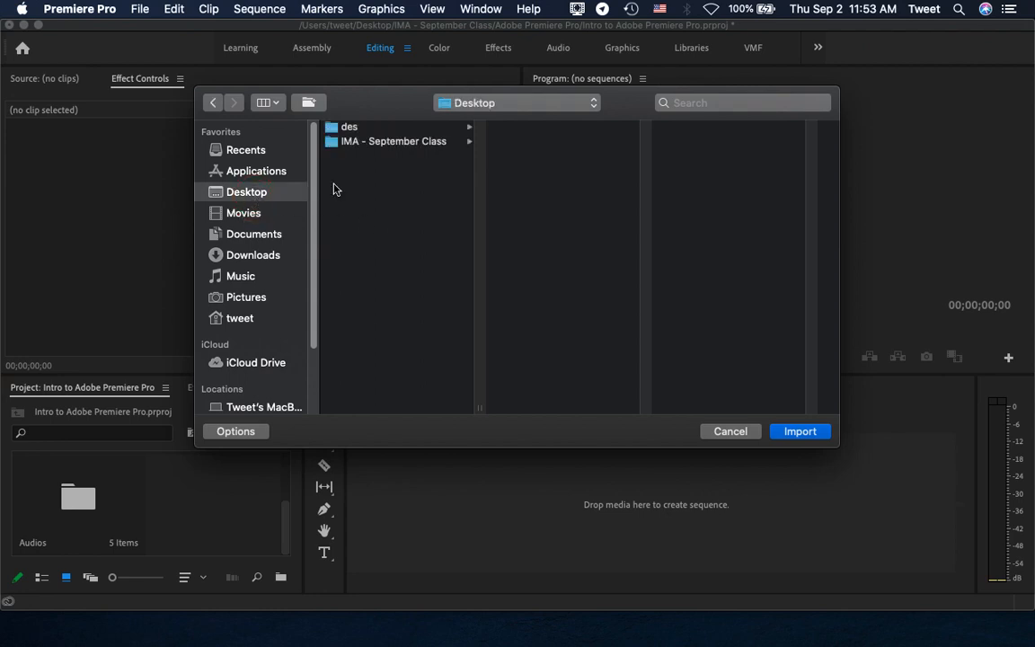
click(400, 146)
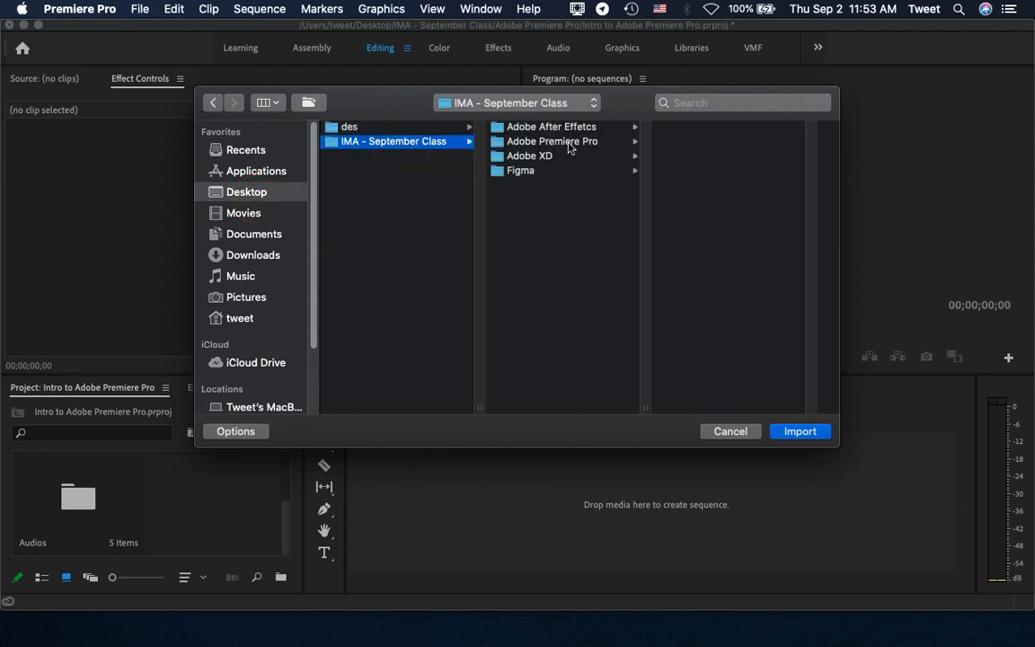
click(564, 141)
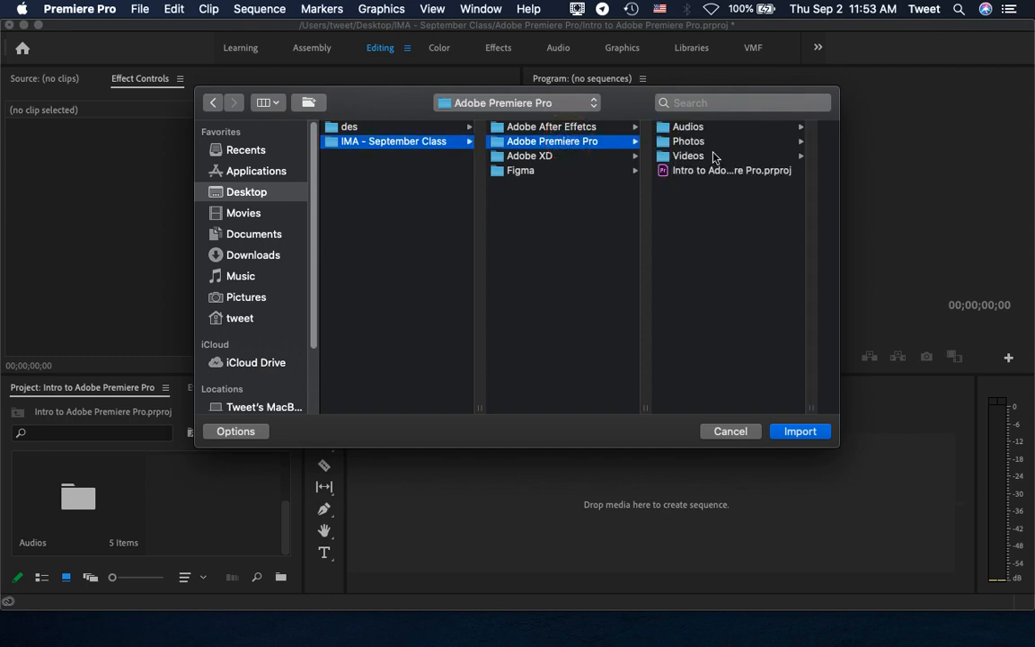
click(688, 155)
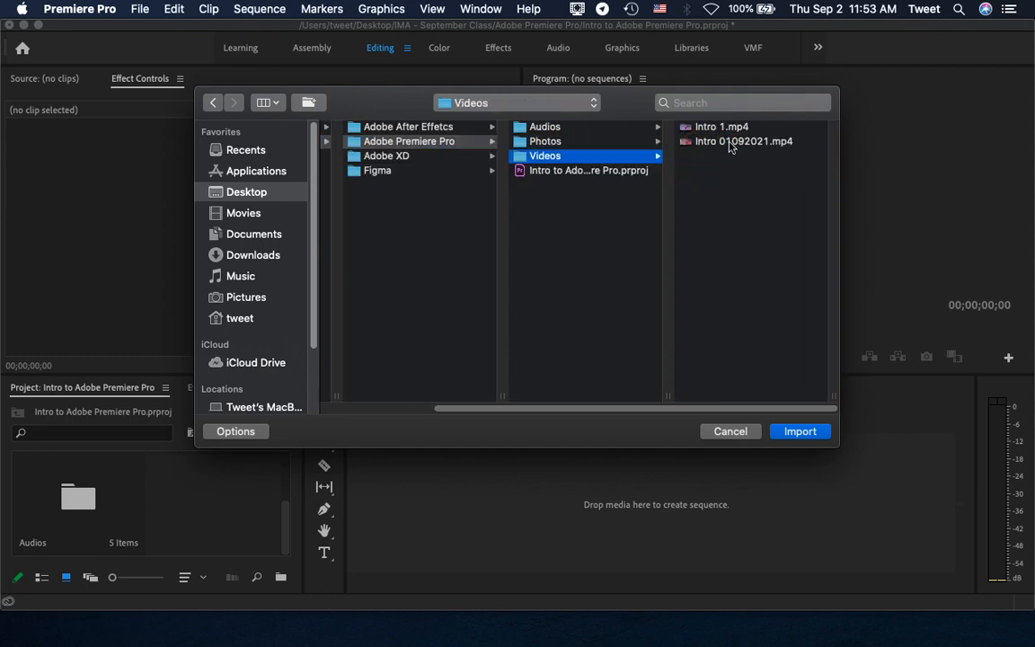
click(730, 142)
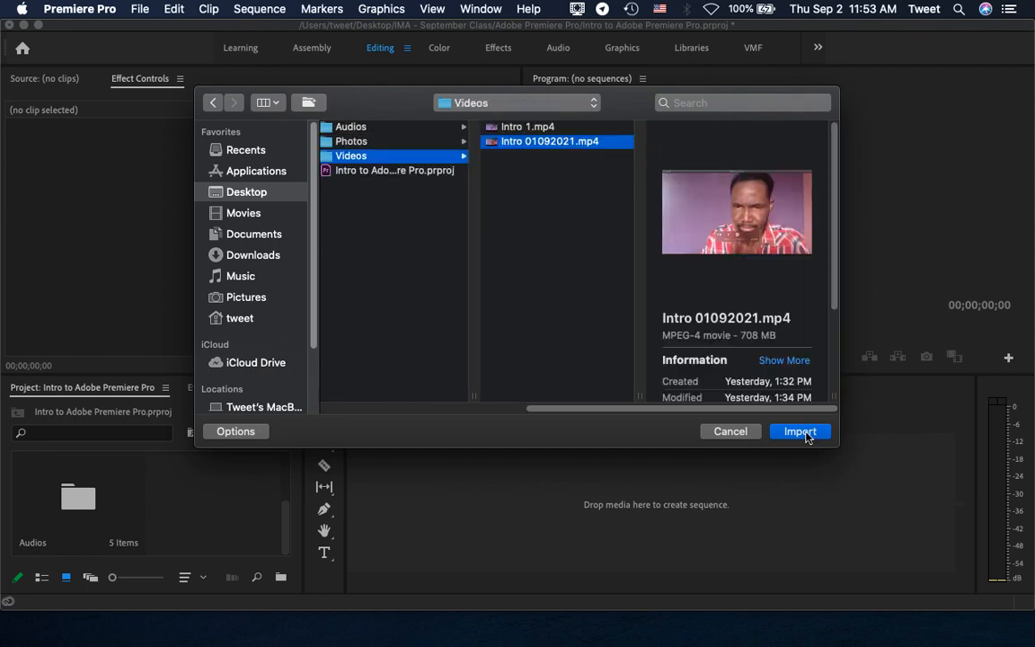
click(800, 432)
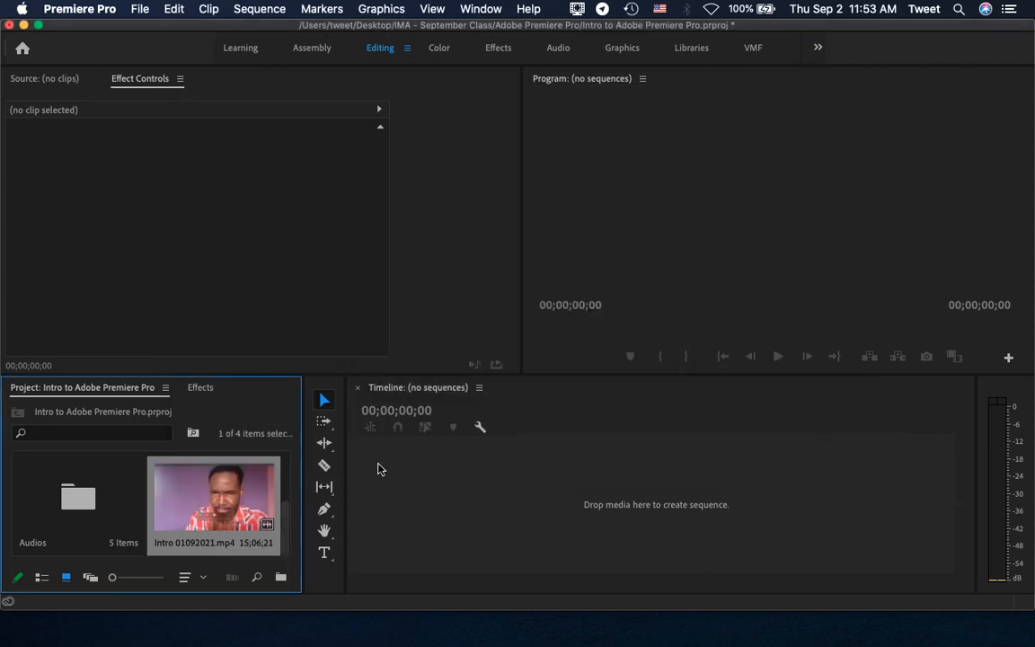
scroll(157, 513, down, 2)
scroll(160, 511, up, 2)
- Examine the presets offered for a new sequence and dismiss the dialog without creating one
click(141, 9)
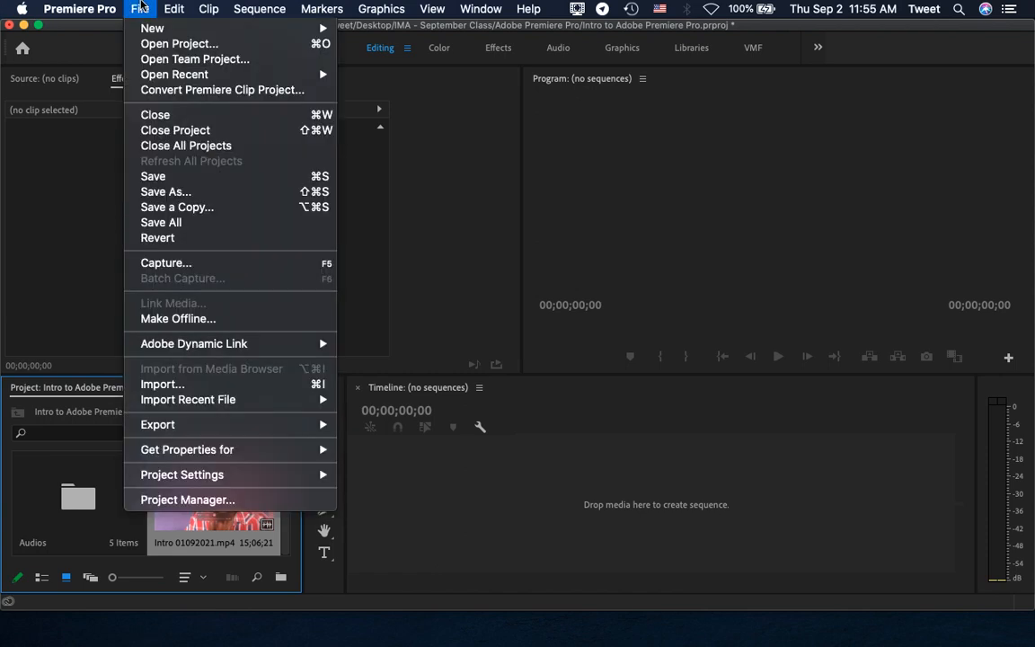
mouse_move(162, 28)
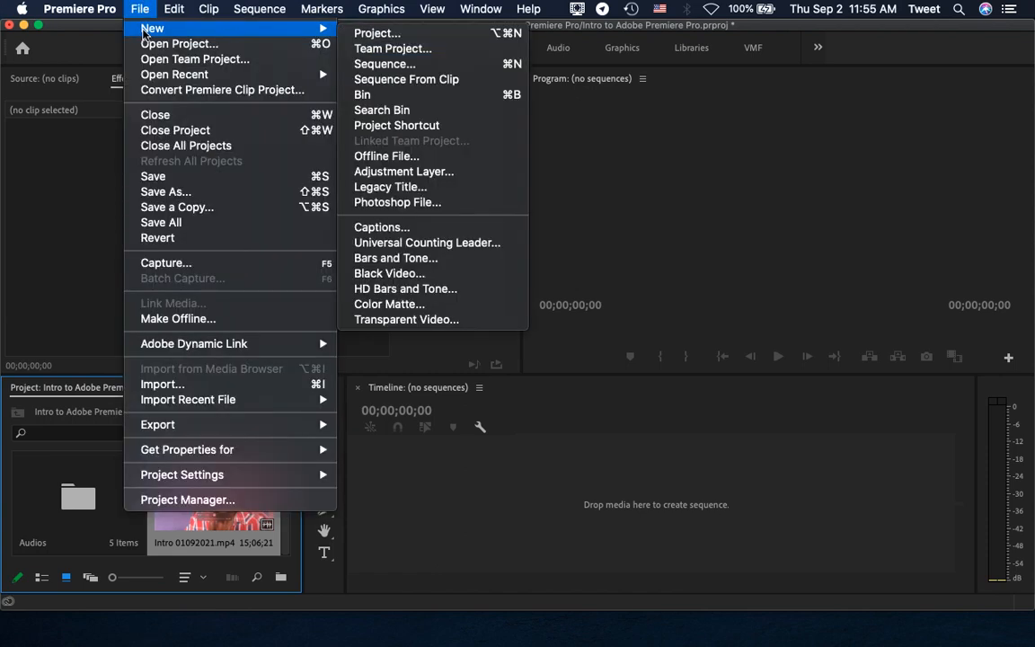
click(449, 65)
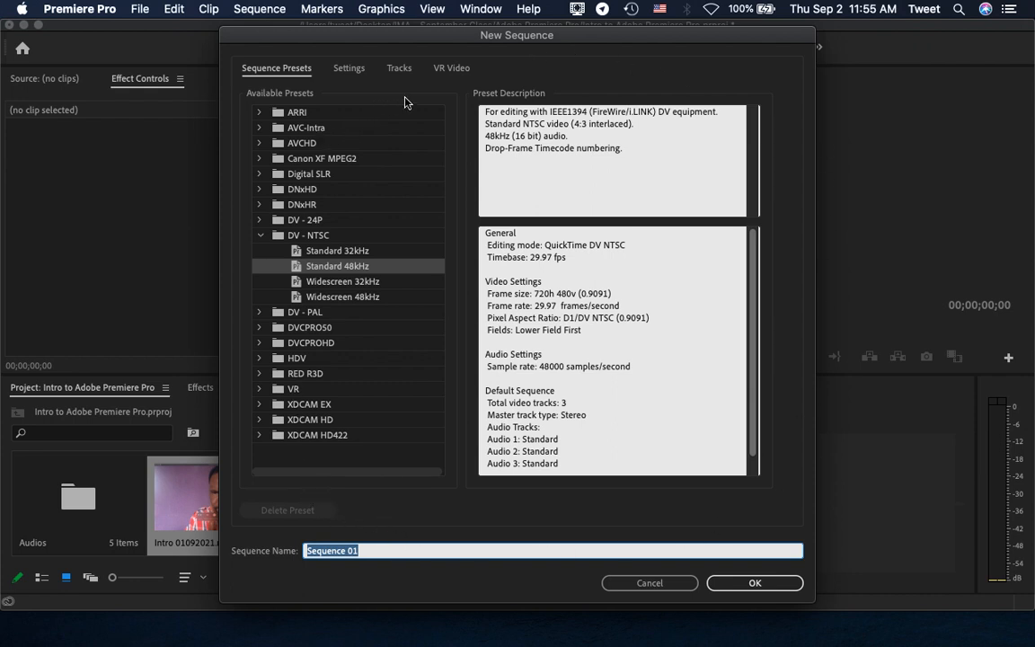
click(637, 583)
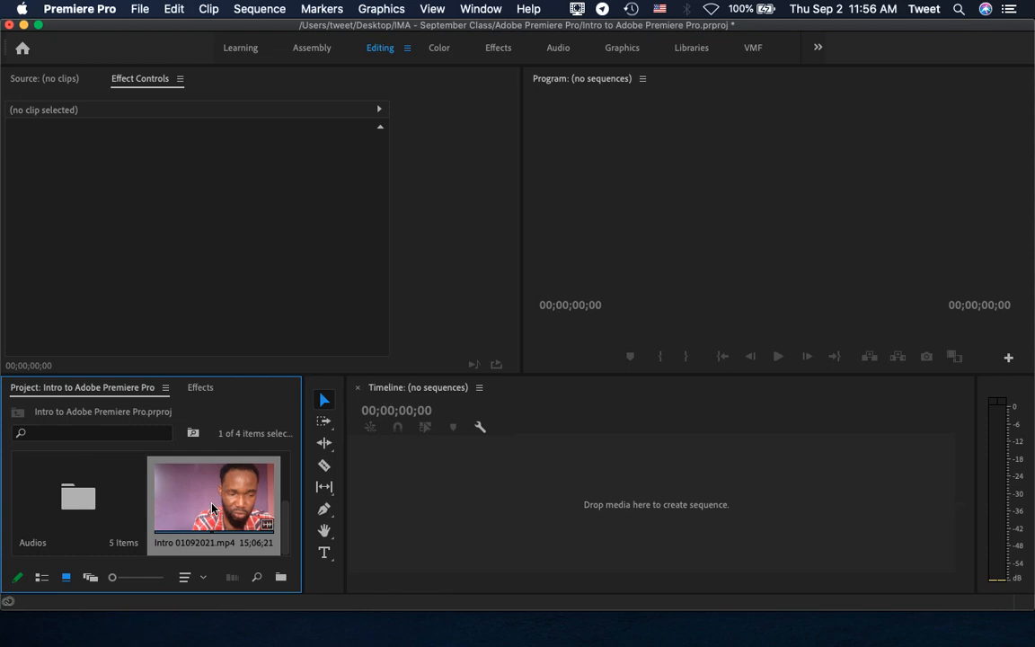
- Create a sequence by placing the Intro 01092021.mp4 clip in the empty timeline, and close that sequence's timeline panel
drag(212, 508, 589, 504)
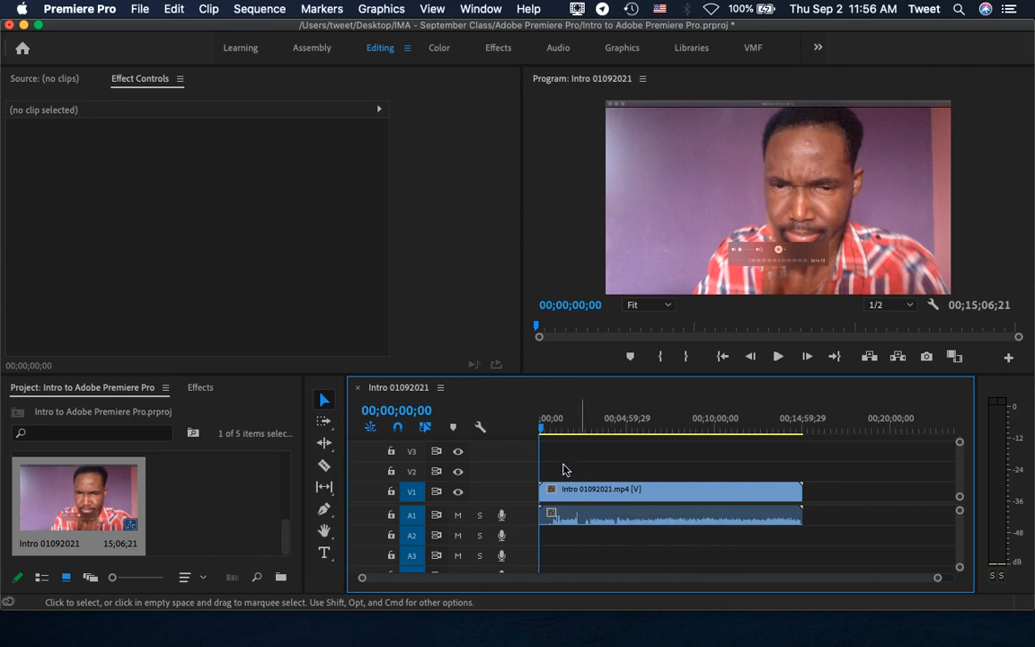
click(441, 388)
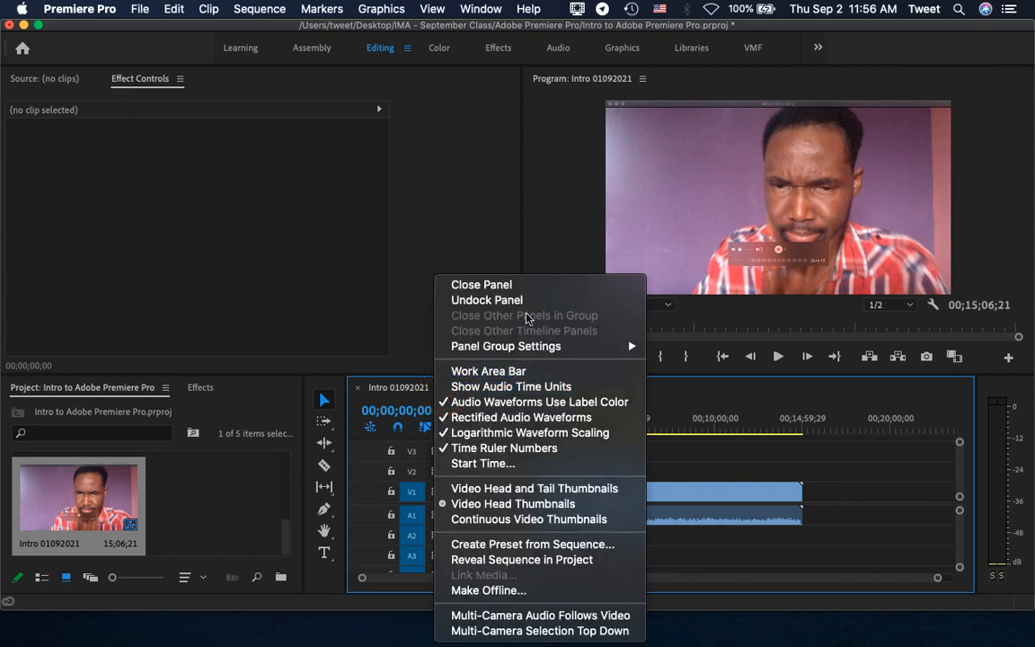
click(463, 284)
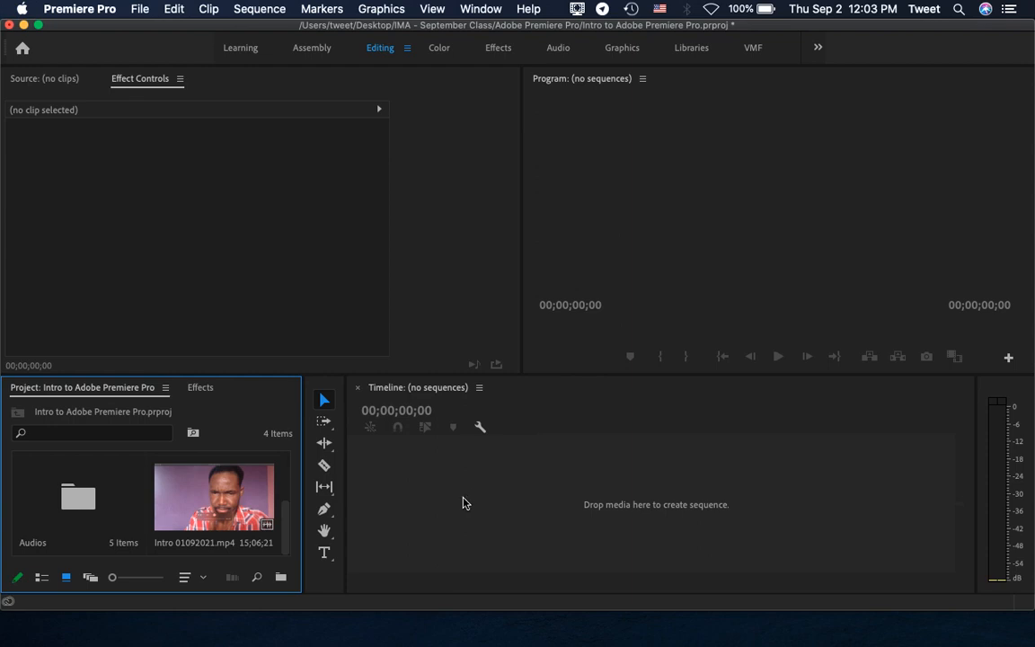
- Start a new sequence and select the DV - PAL Standard 48kHz preset
click(142, 8)
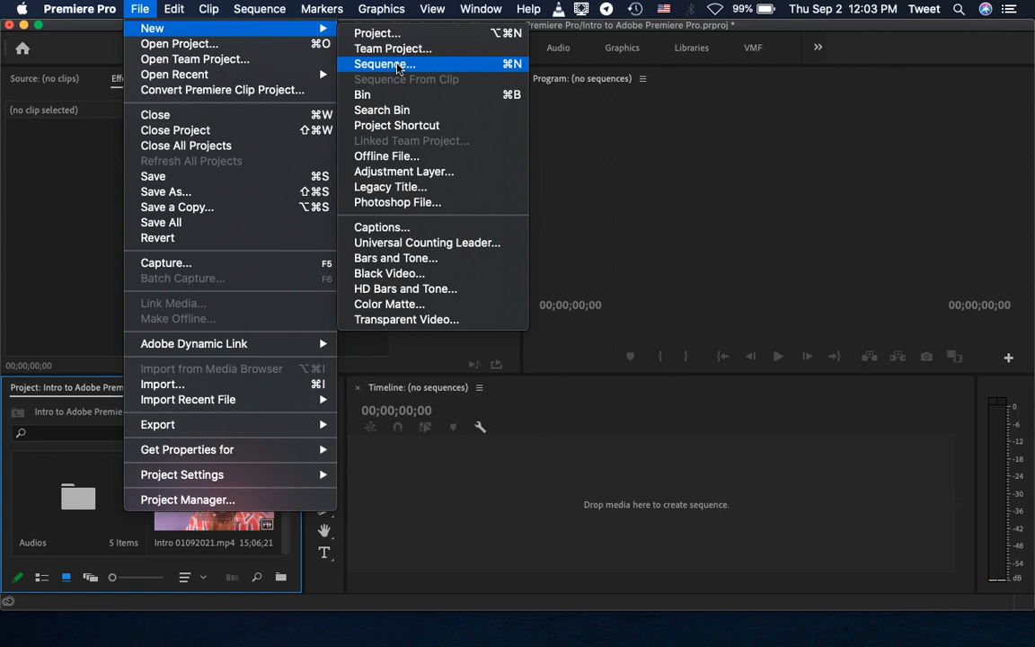
click(385, 64)
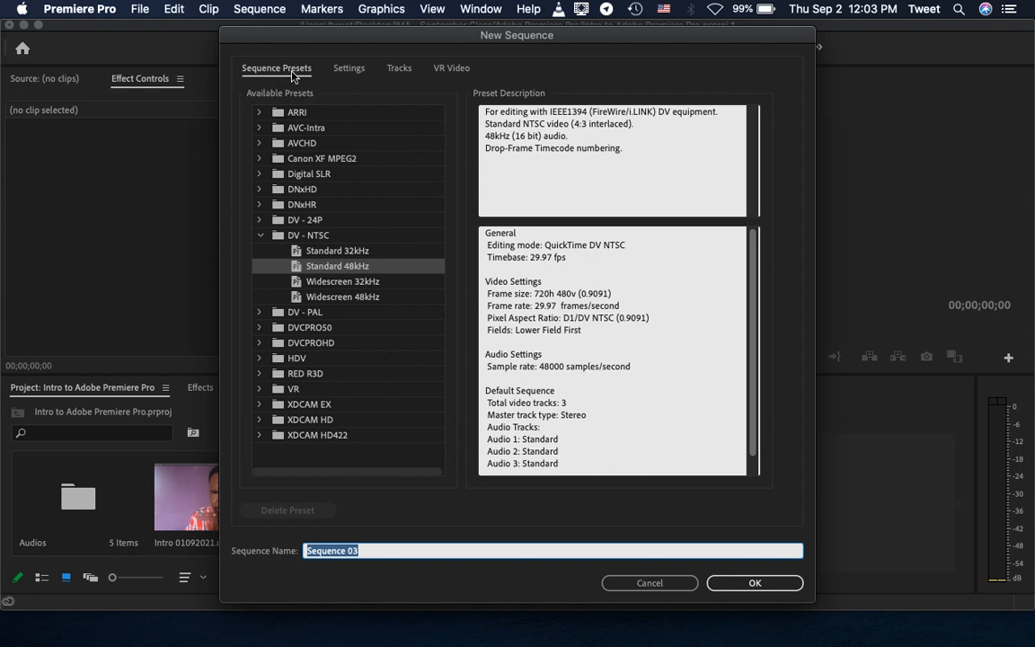
click(260, 235)
click(259, 235)
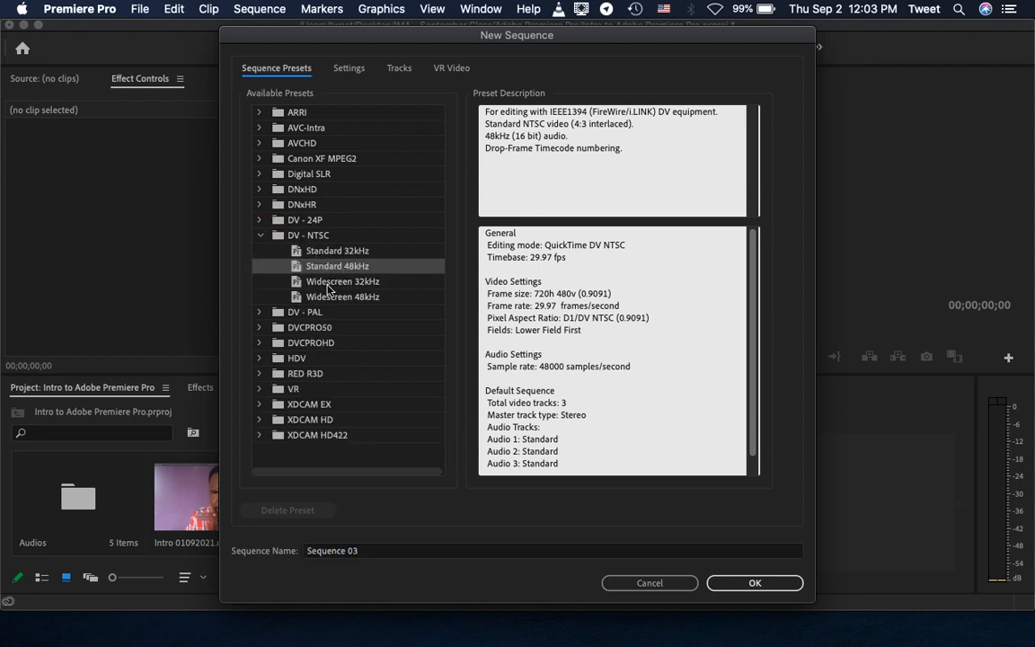
click(261, 236)
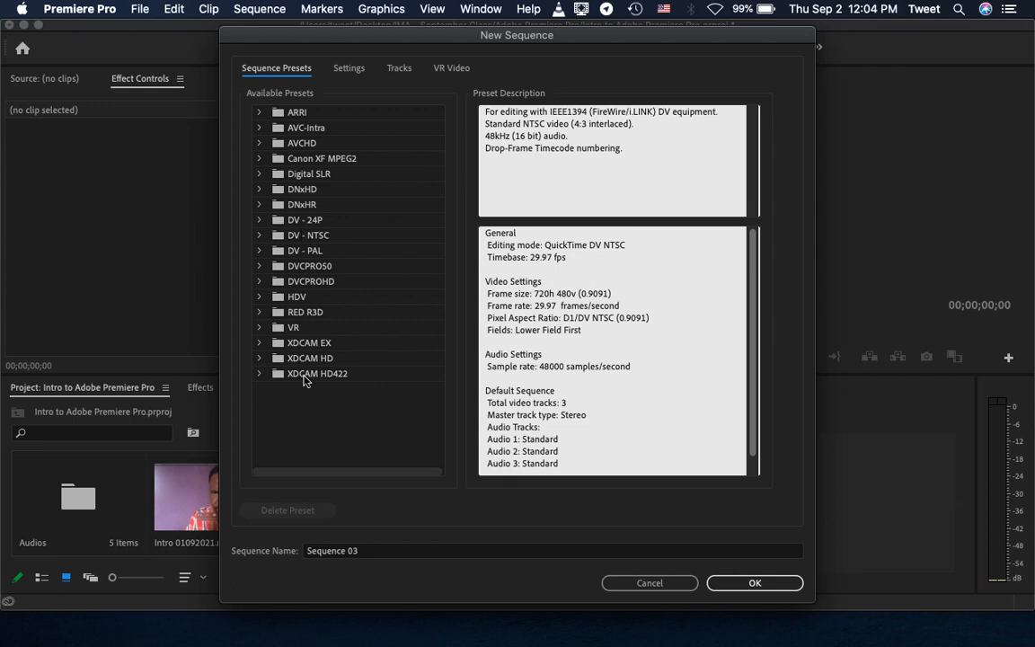
click(260, 254)
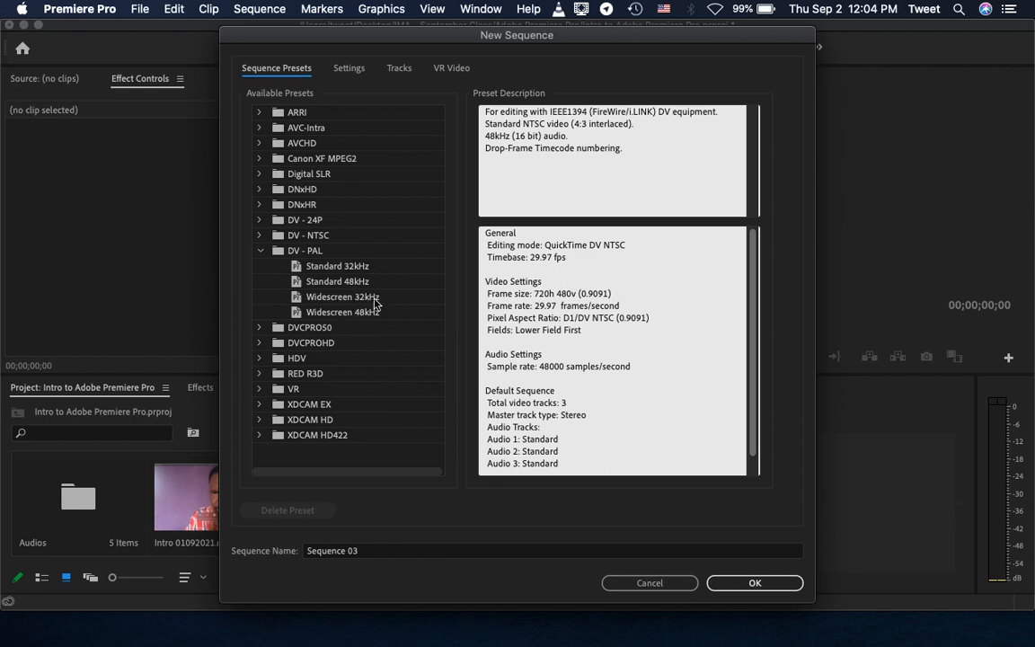
click(316, 284)
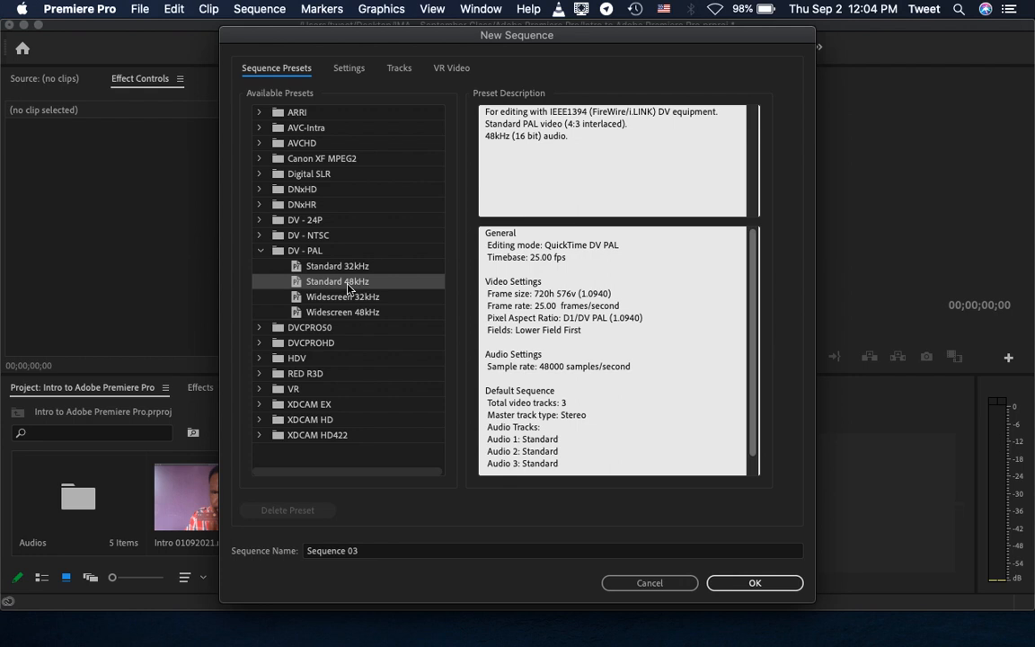
- Check the HDV 1080p24 preset for comparison, reselect DV - PAL Standard 48kHz, and name the sequence Intro
click(259, 359)
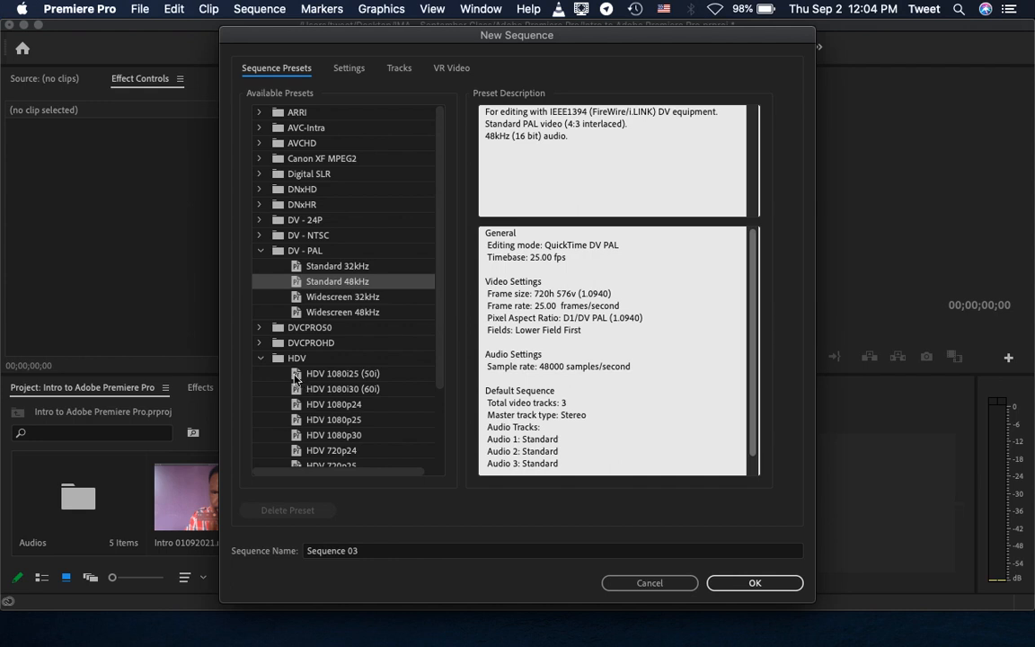
click(334, 404)
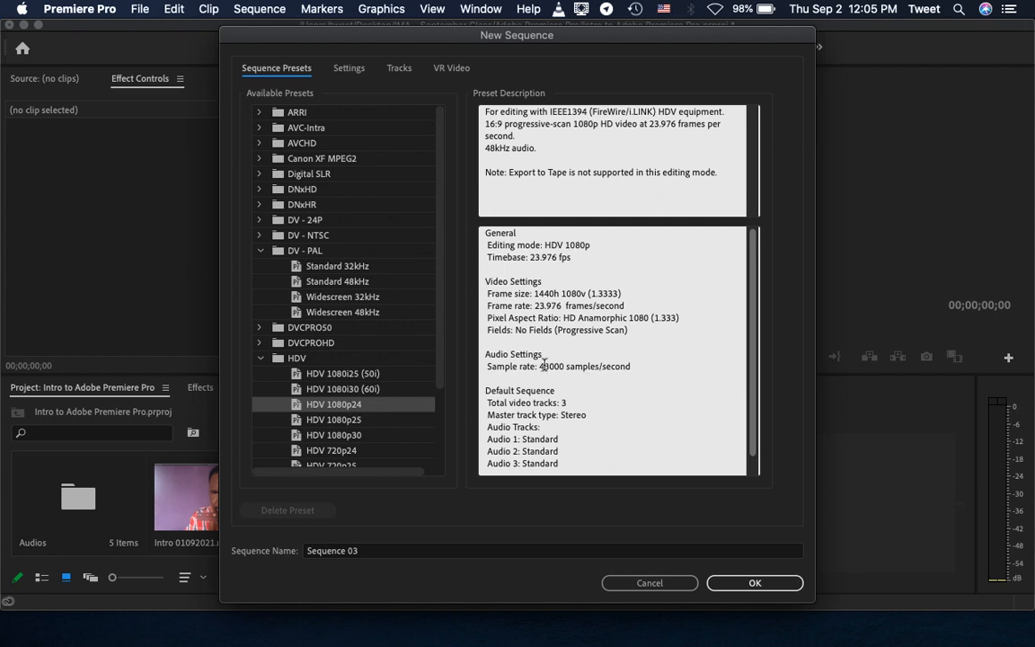
click(341, 284)
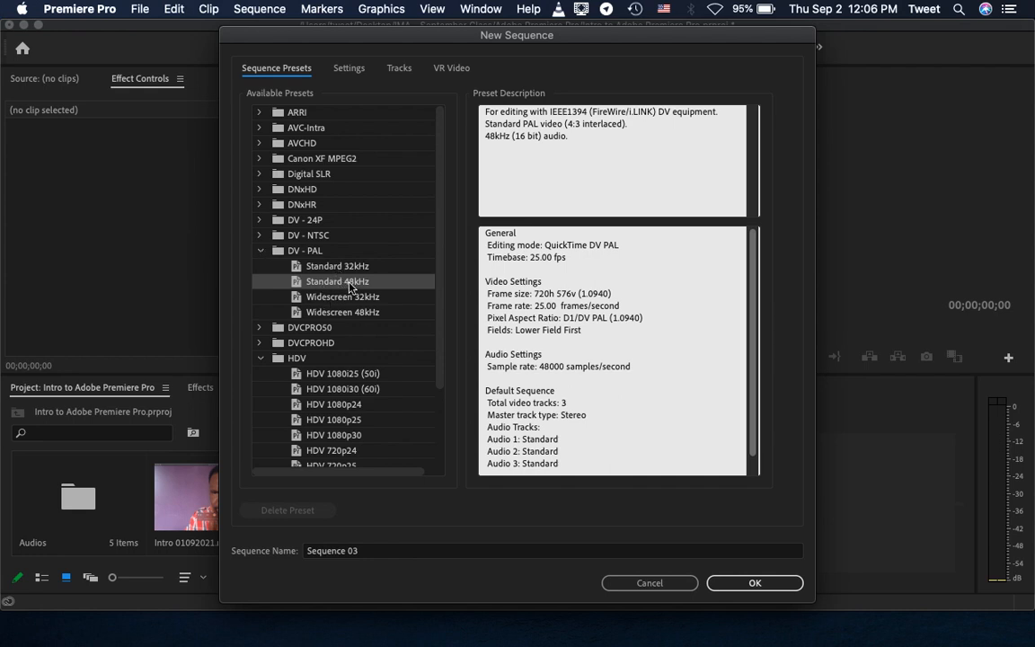
click(377, 550)
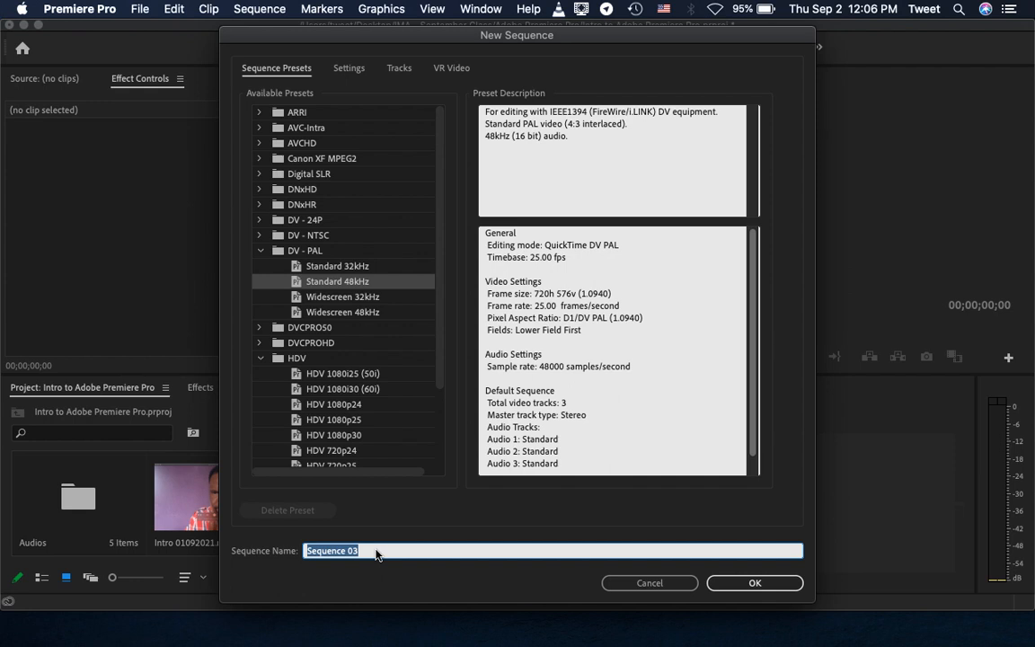
text(Intro)
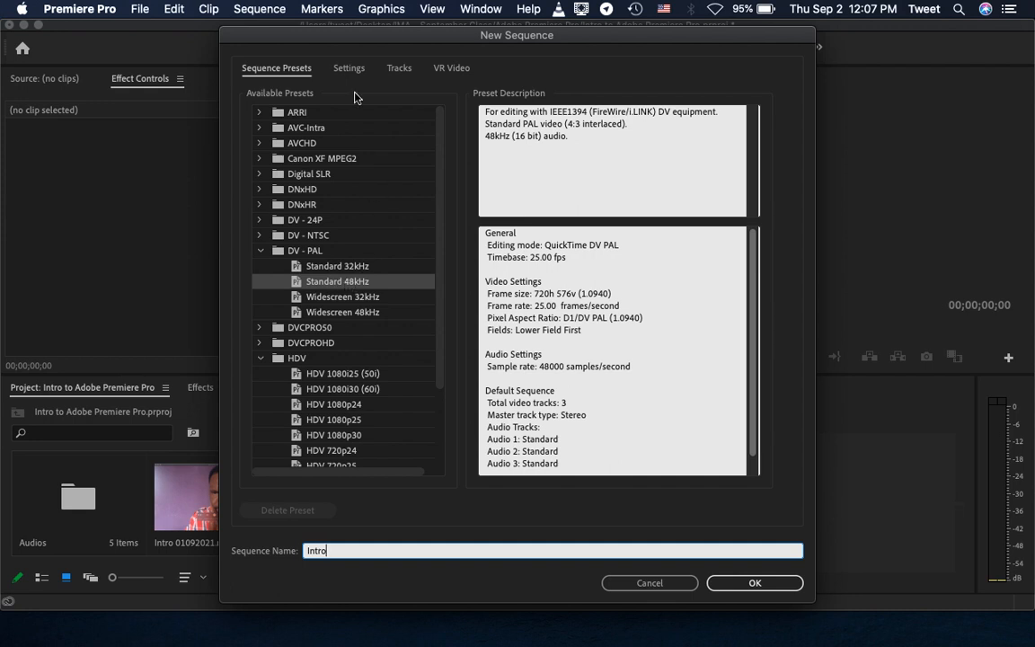
- Review the settings behind the DV - PAL Standard 48kHz preset, including the editing modes and timebases on offer
click(342, 71)
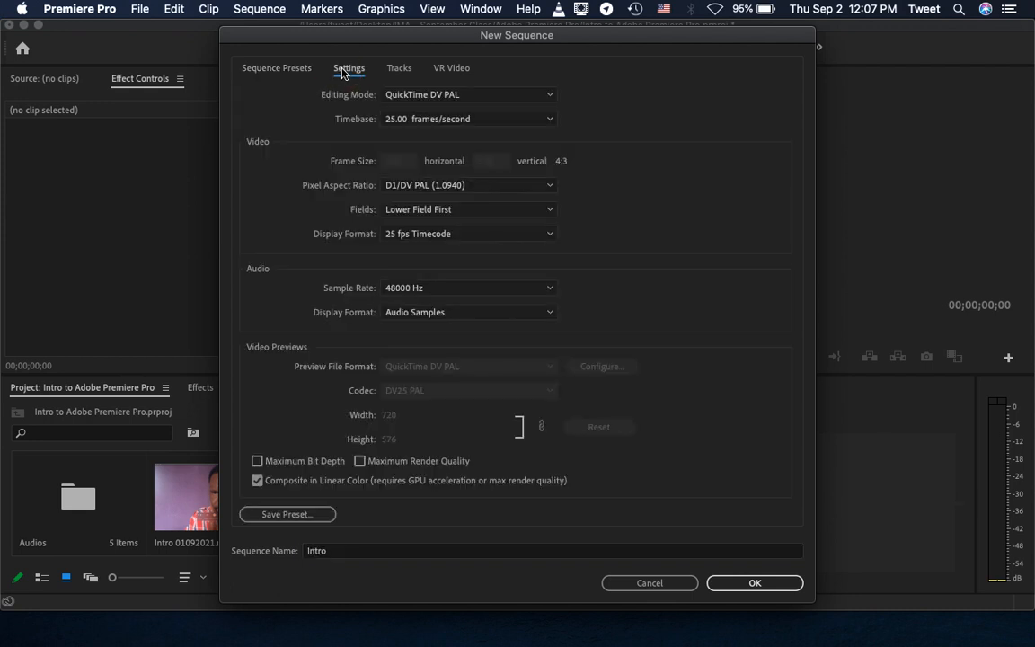
click(272, 68)
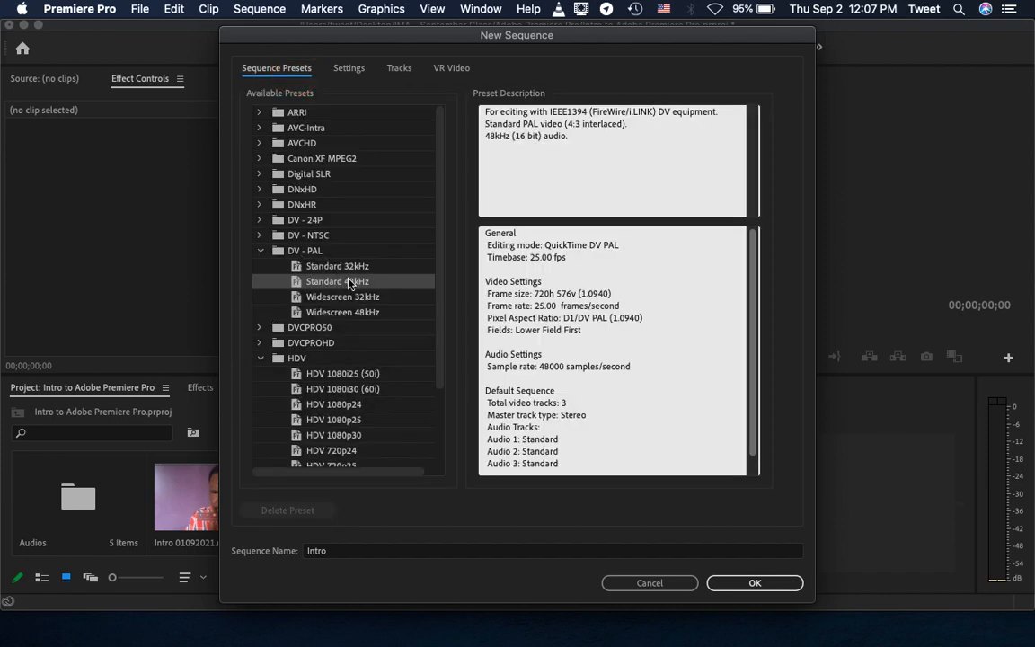
click(349, 69)
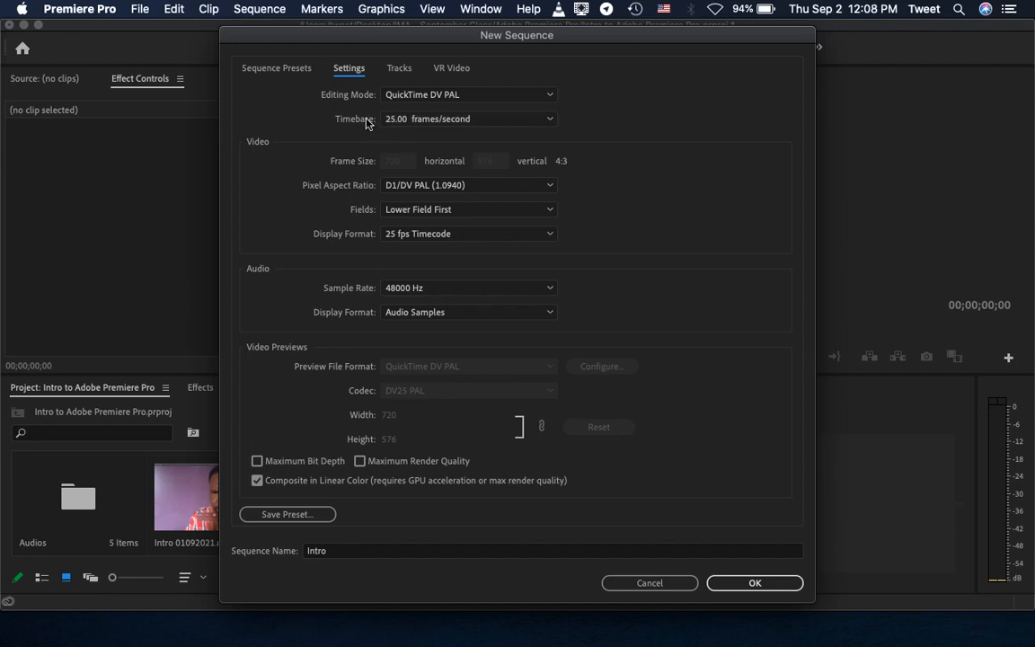
click(274, 72)
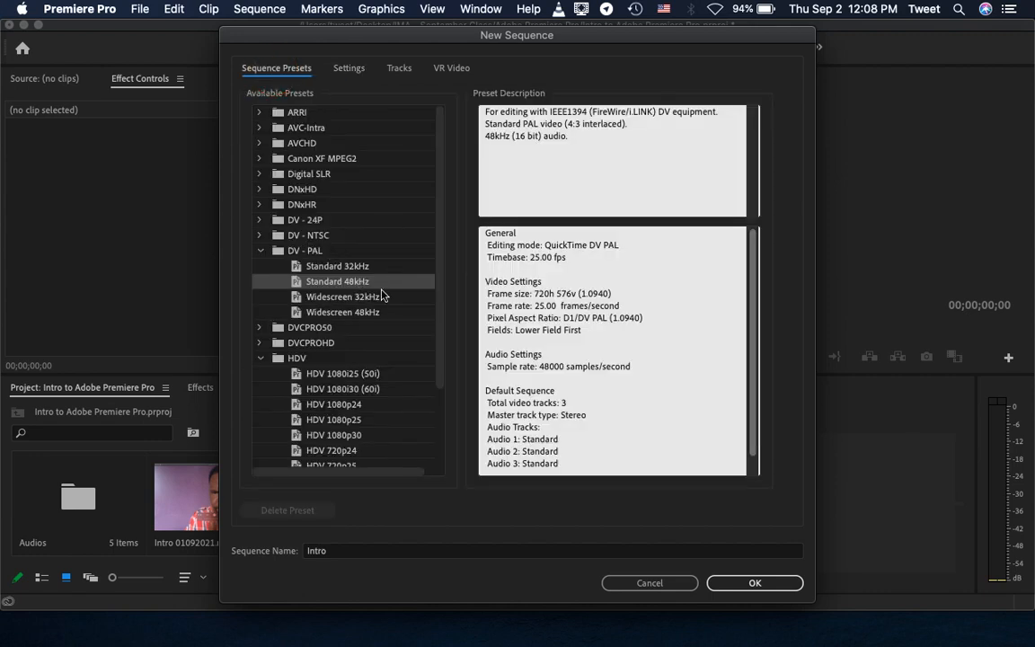
click(346, 71)
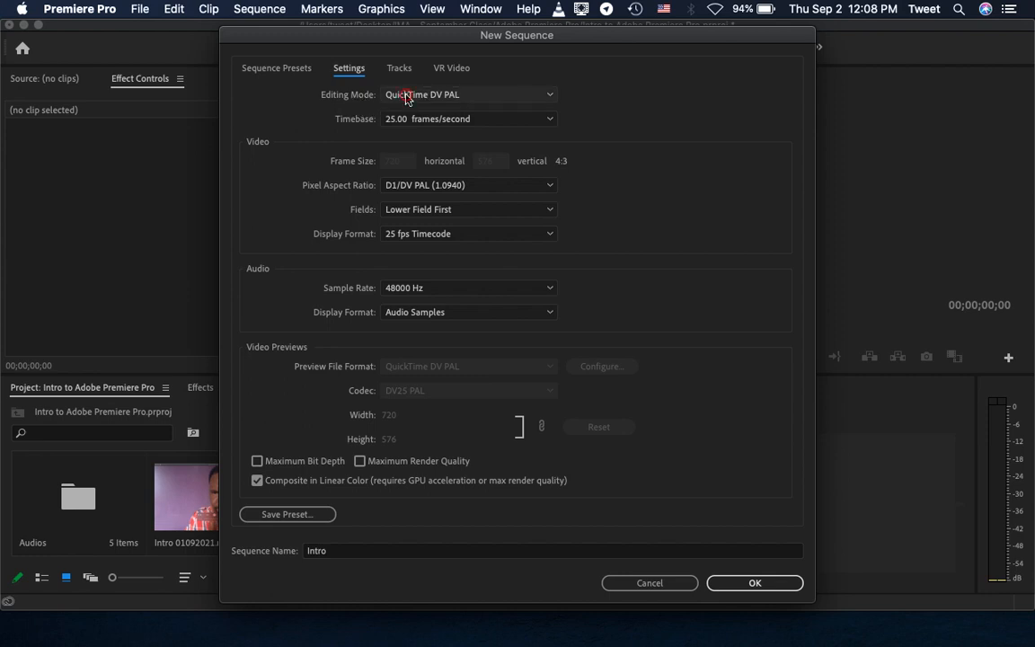
click(406, 98)
scroll(439, 173, up, 5)
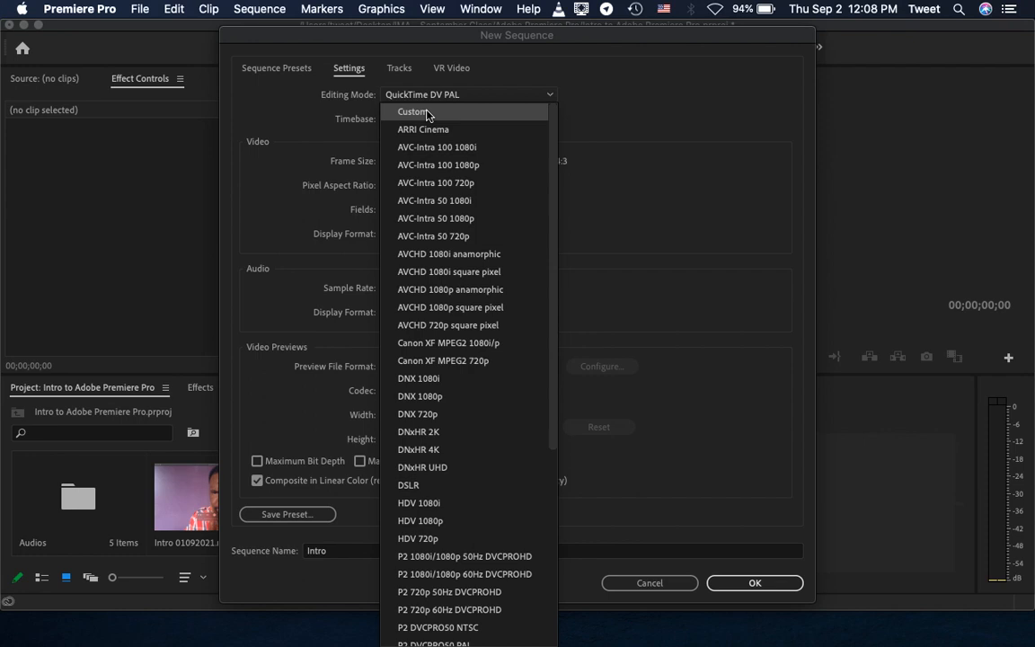
click(330, 136)
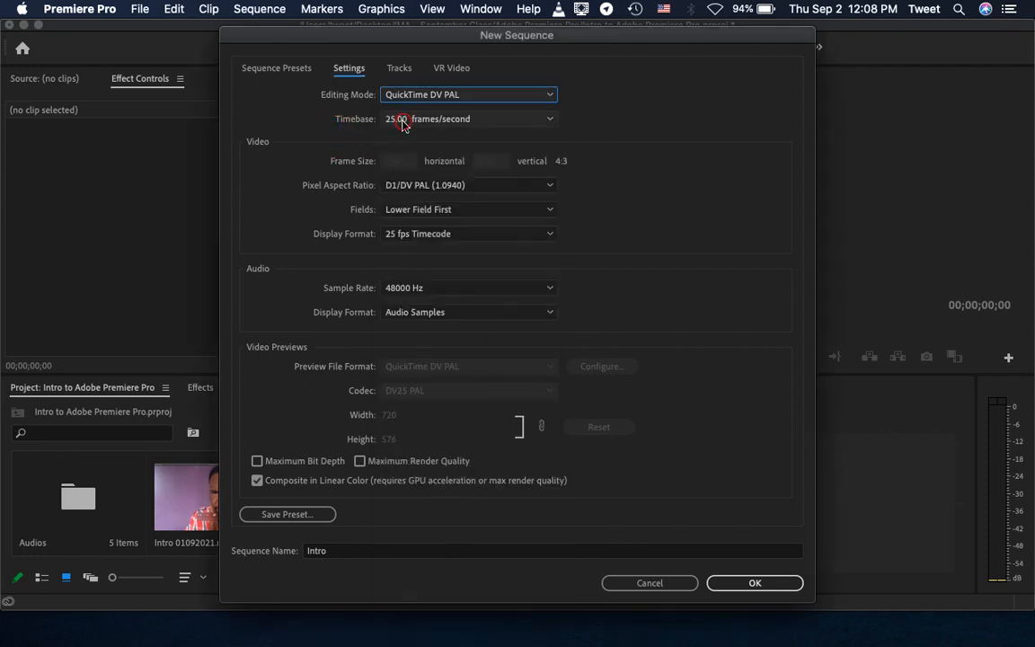
click(401, 120)
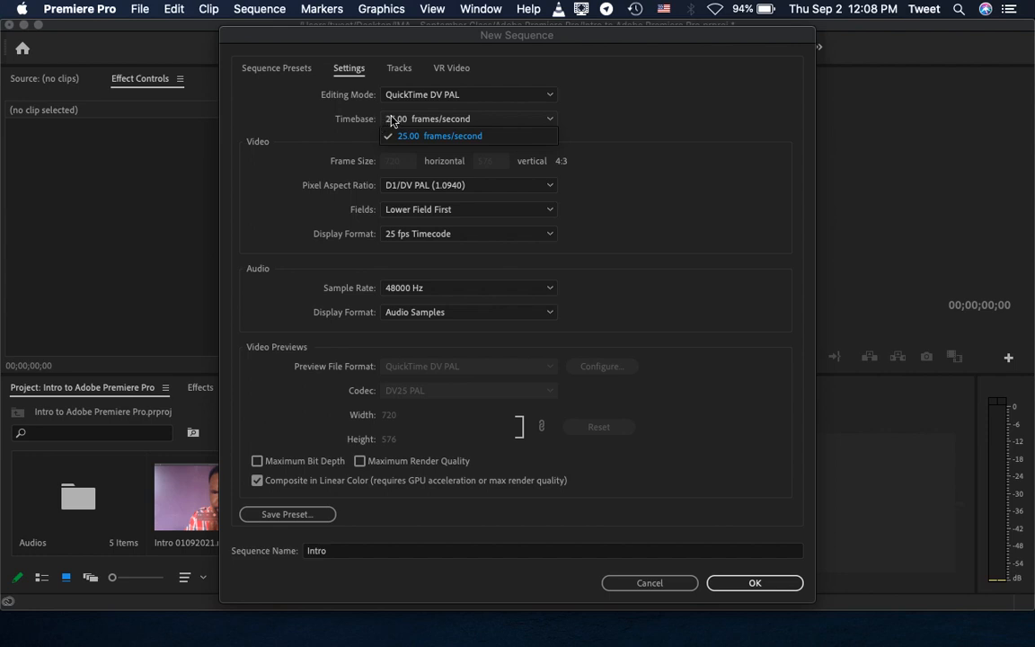
click(353, 126)
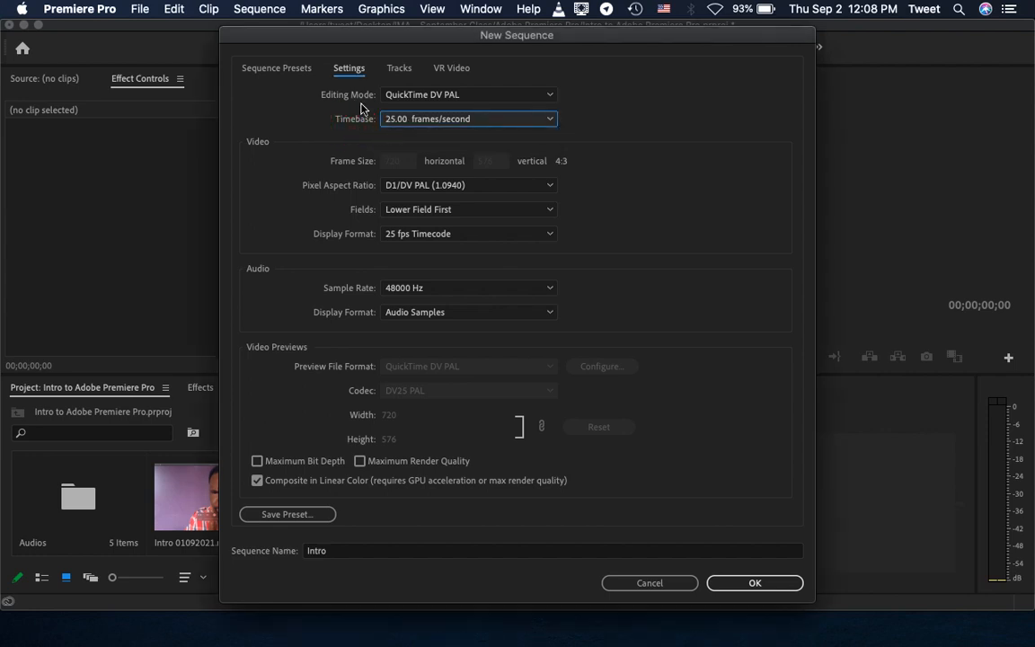
- Set the editing mode to Custom, keep the timebase at 25.00 frames/second, and create the Intro sequence
click(413, 95)
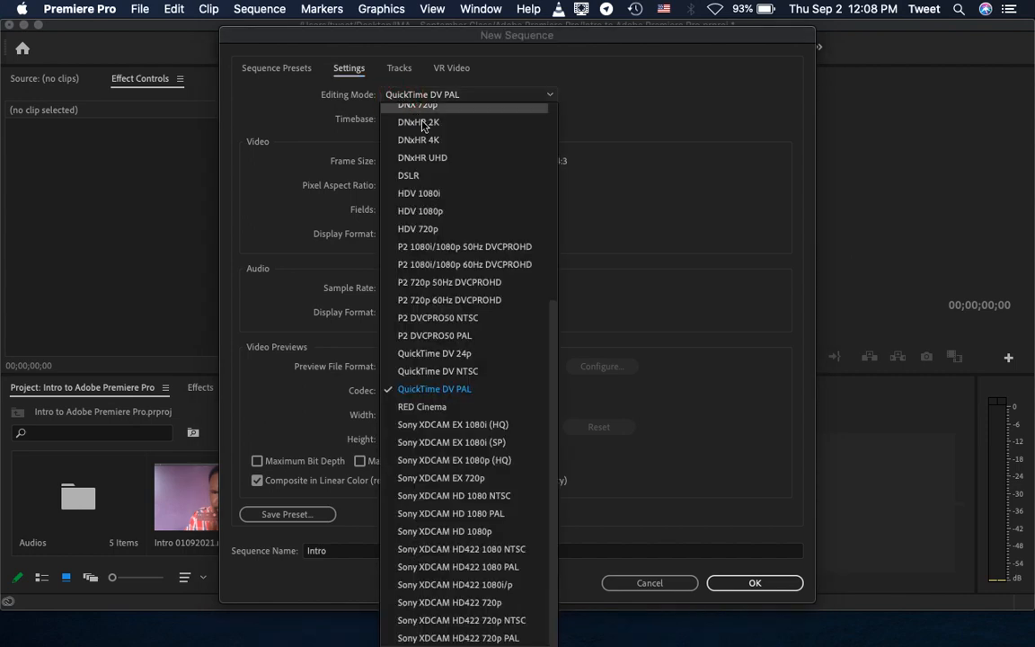
scroll(431, 144, up, 10)
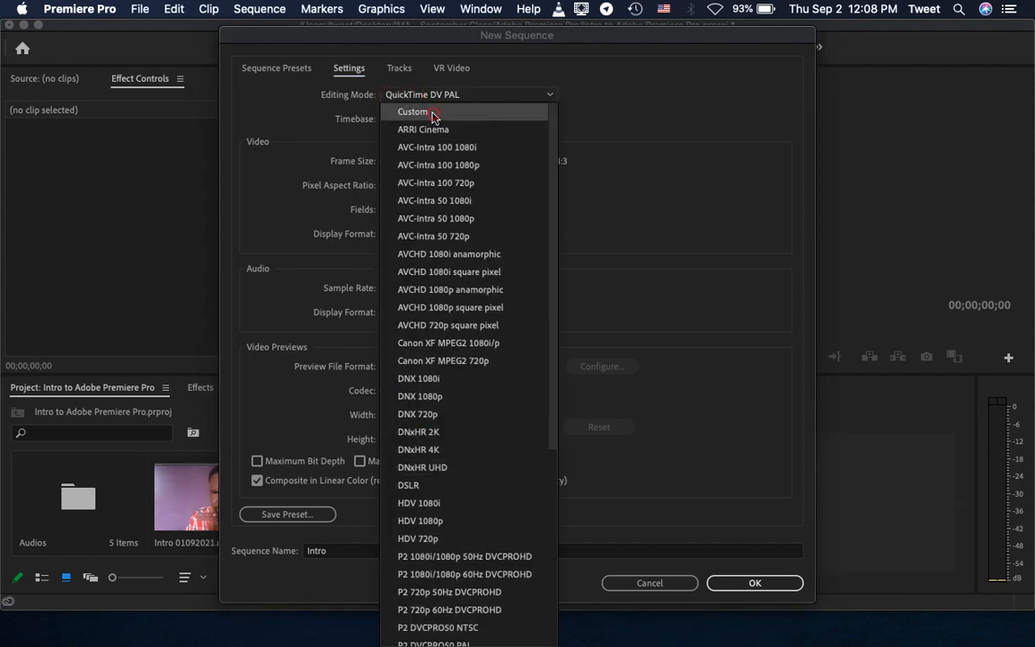
click(404, 111)
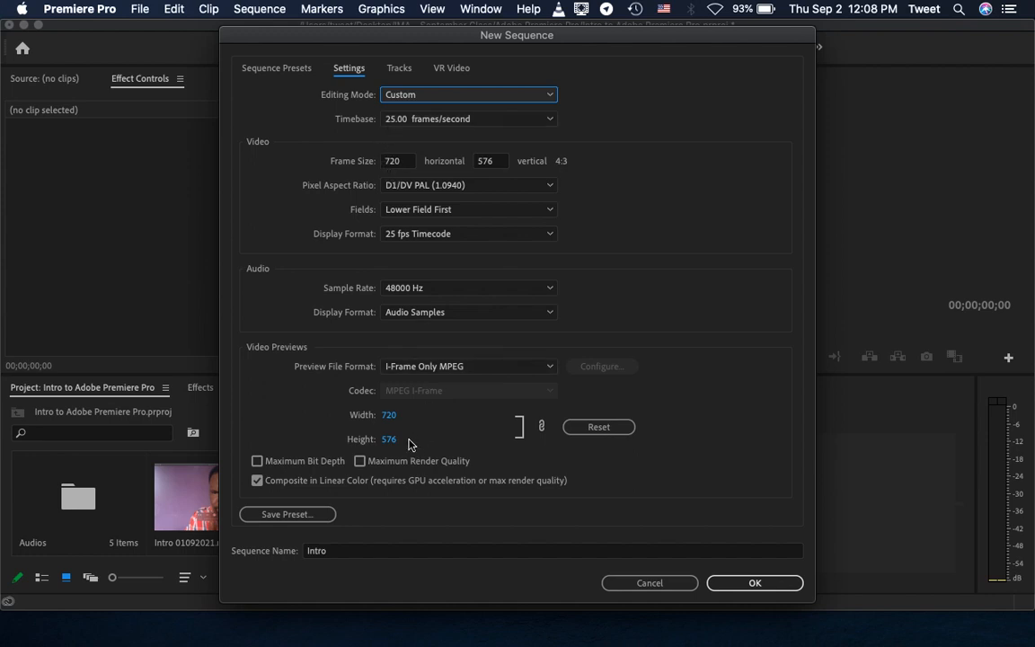
click(414, 122)
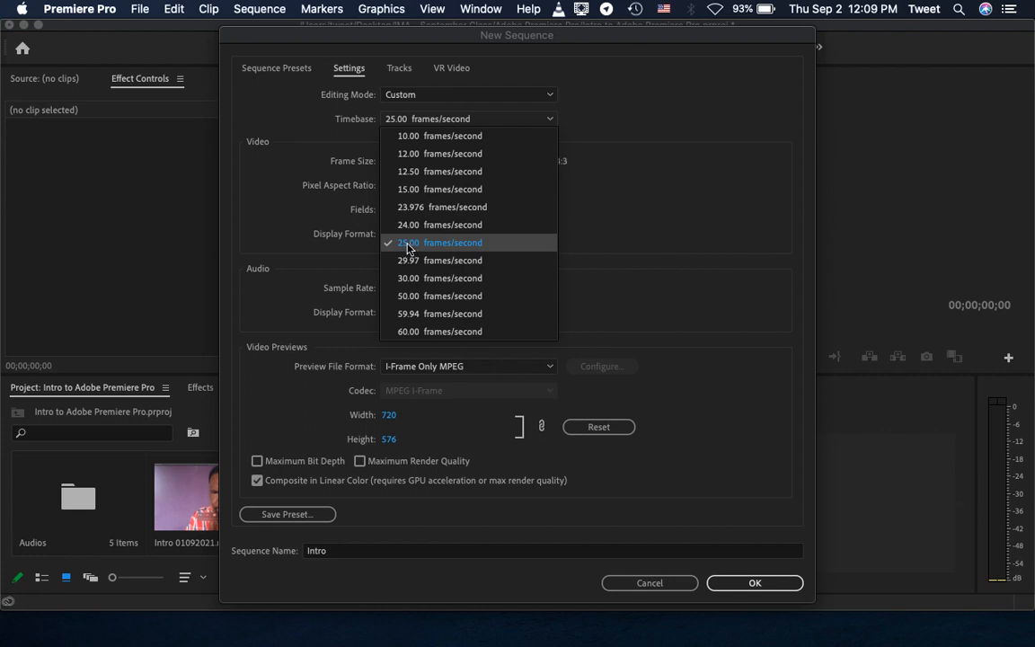
click(334, 204)
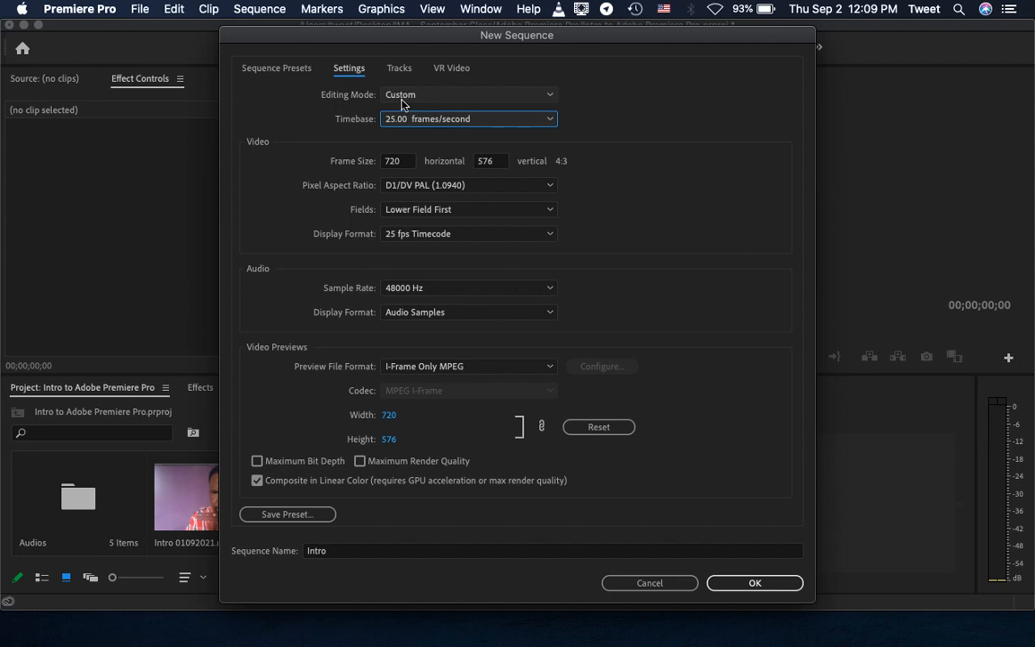
click(284, 70)
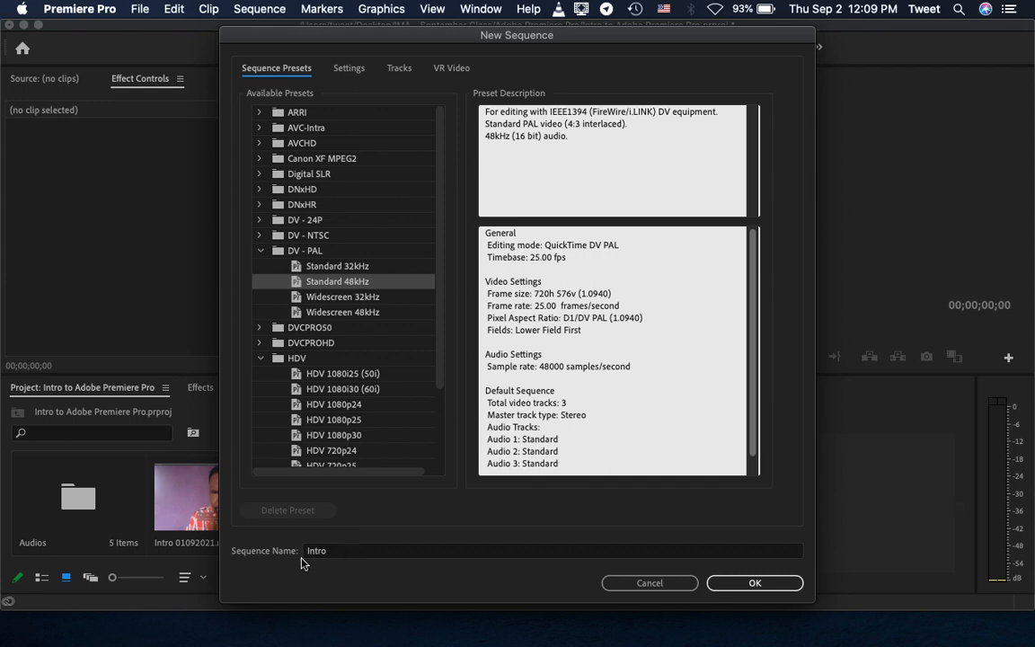
click(752, 583)
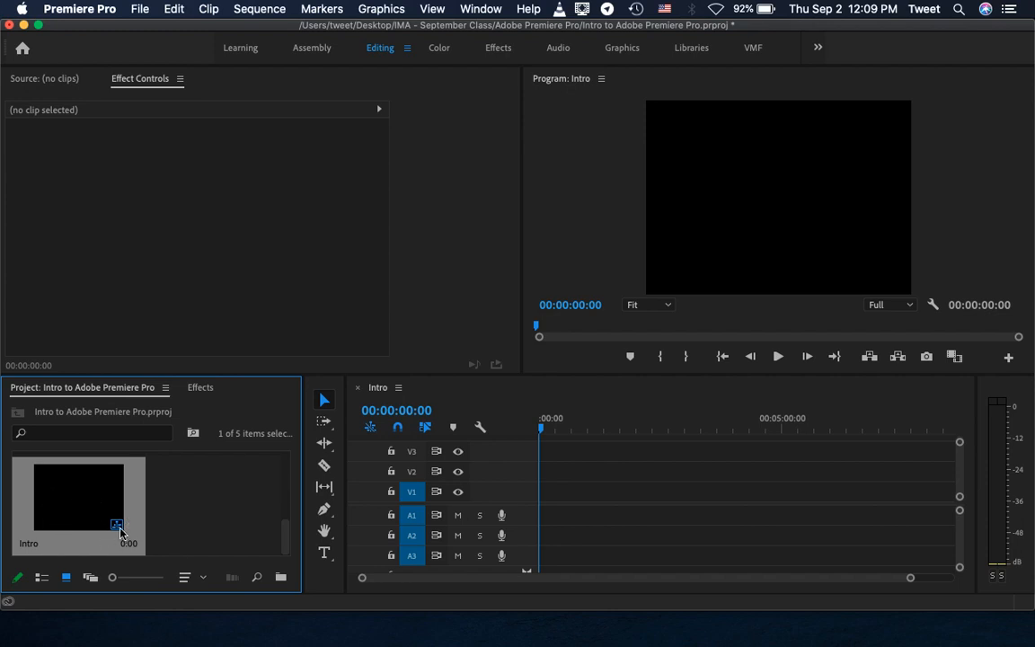
- Look over the bins, the video clip and the Intro sequence in the Project panel, and maximize the panel to fill the workspace
scroll(180, 513, up, 2)
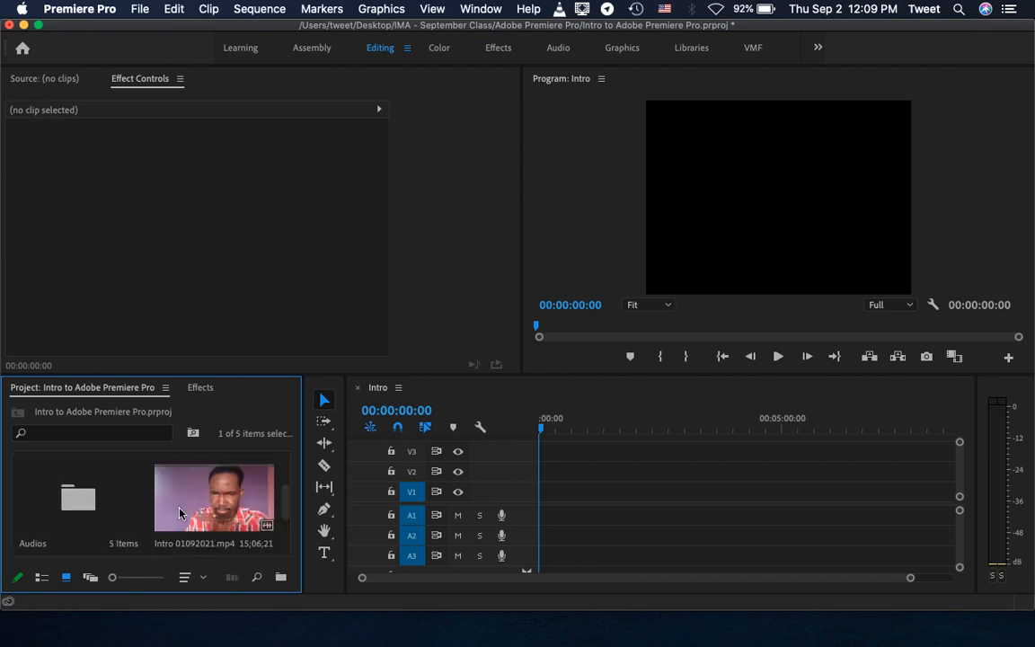
scroll(179, 513, down, 2)
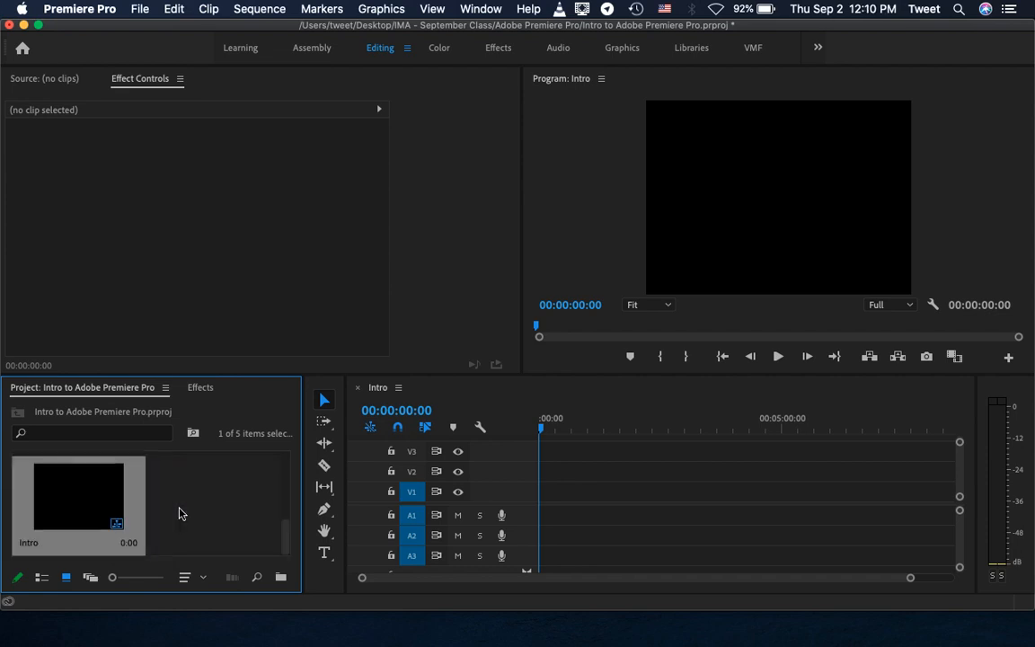
scroll(180, 513, up, 4)
scroll(180, 512, down, 3)
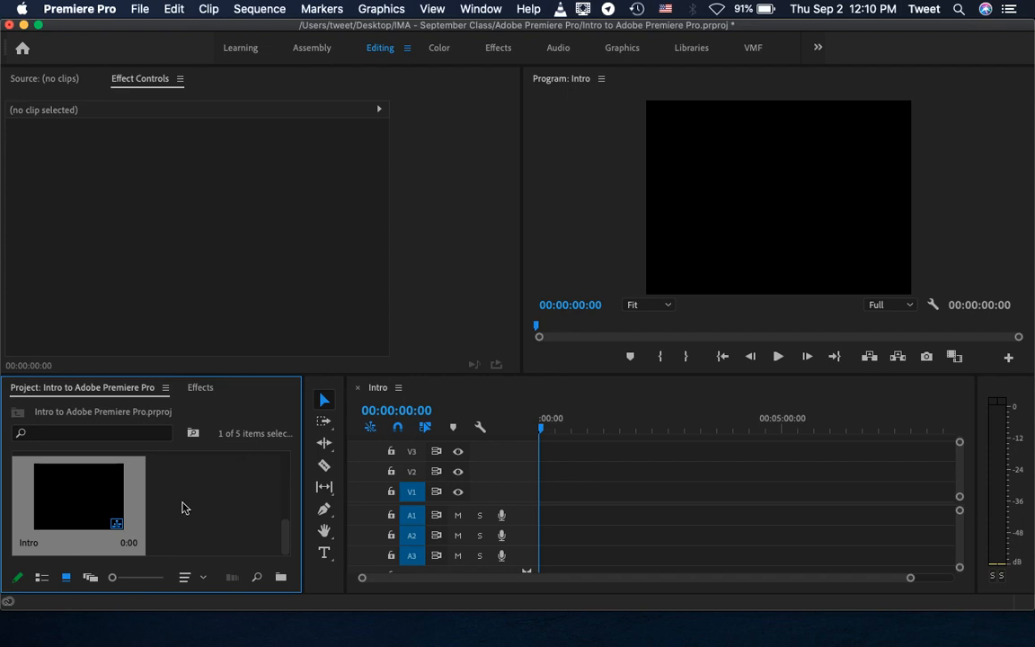
scroll(183, 508, up, 5)
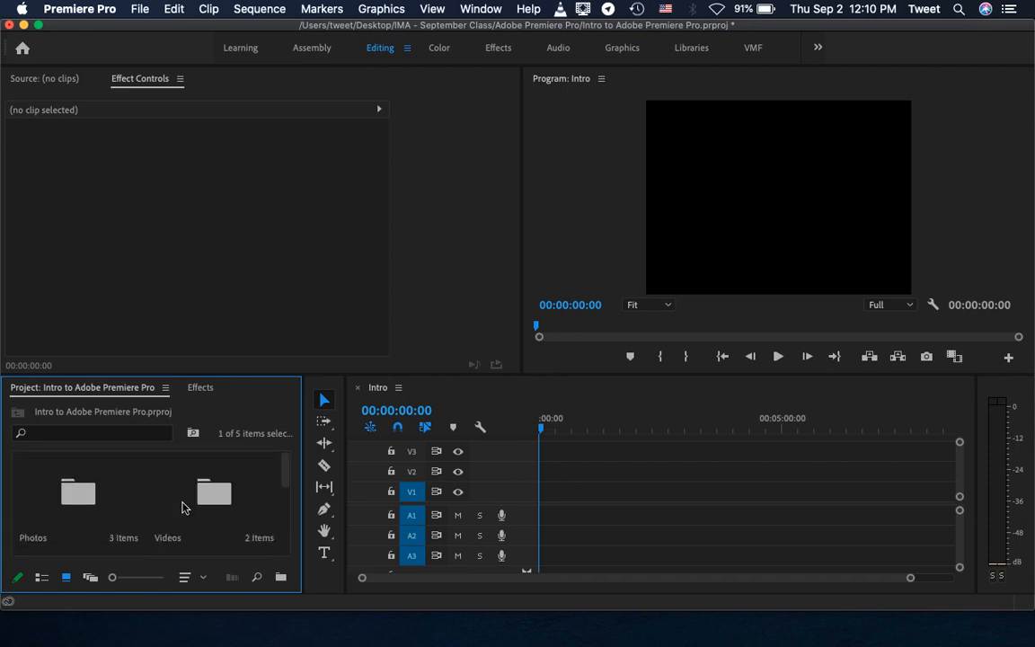
scroll(183, 508, down, 5)
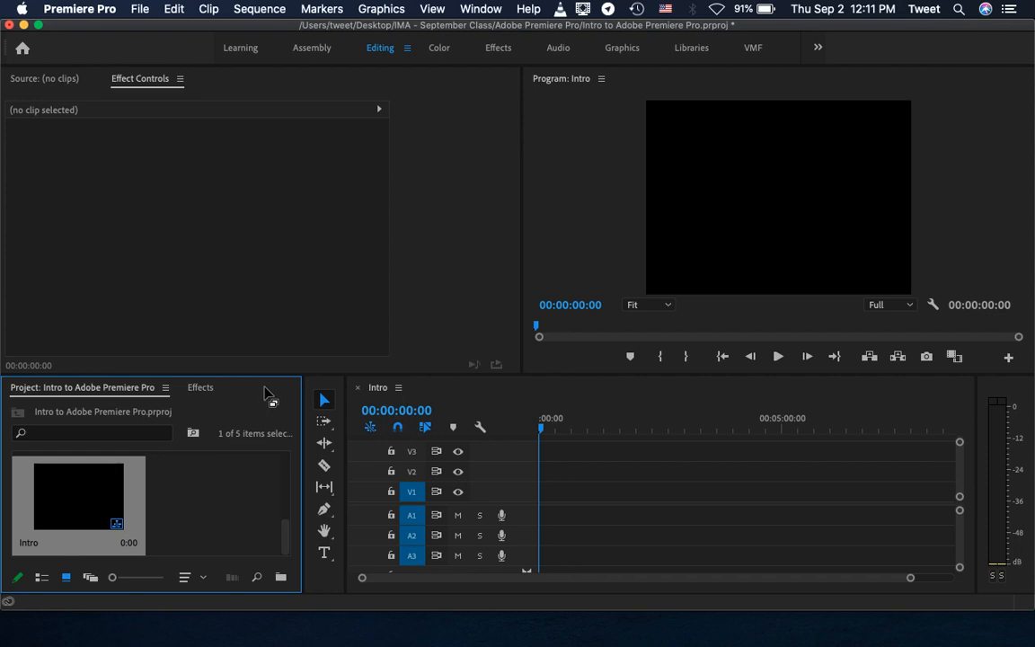
double_click(266, 392)
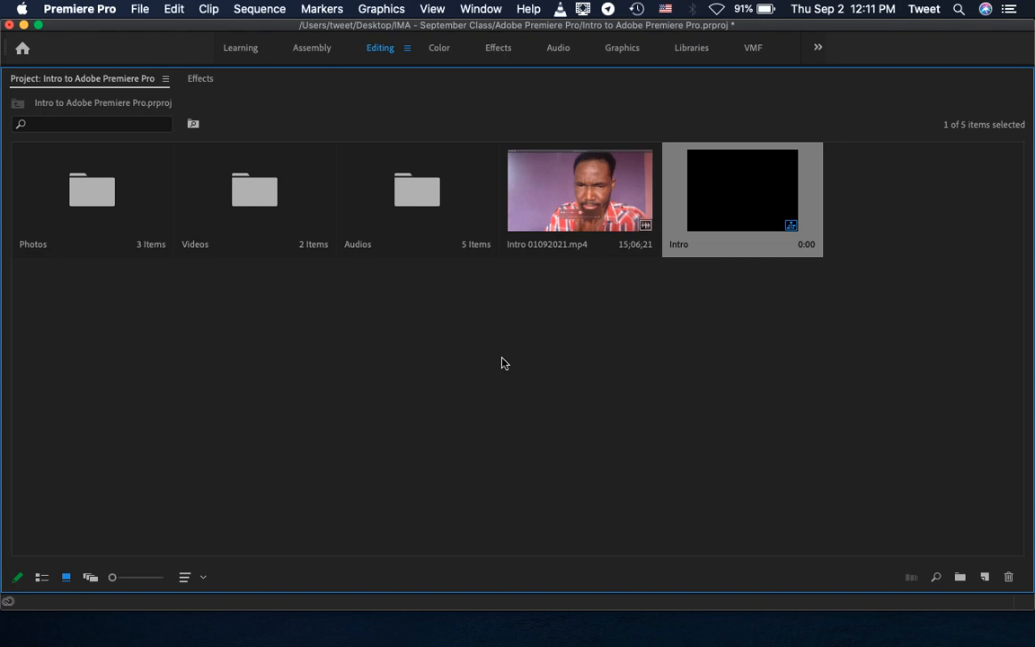
double_click(340, 82)
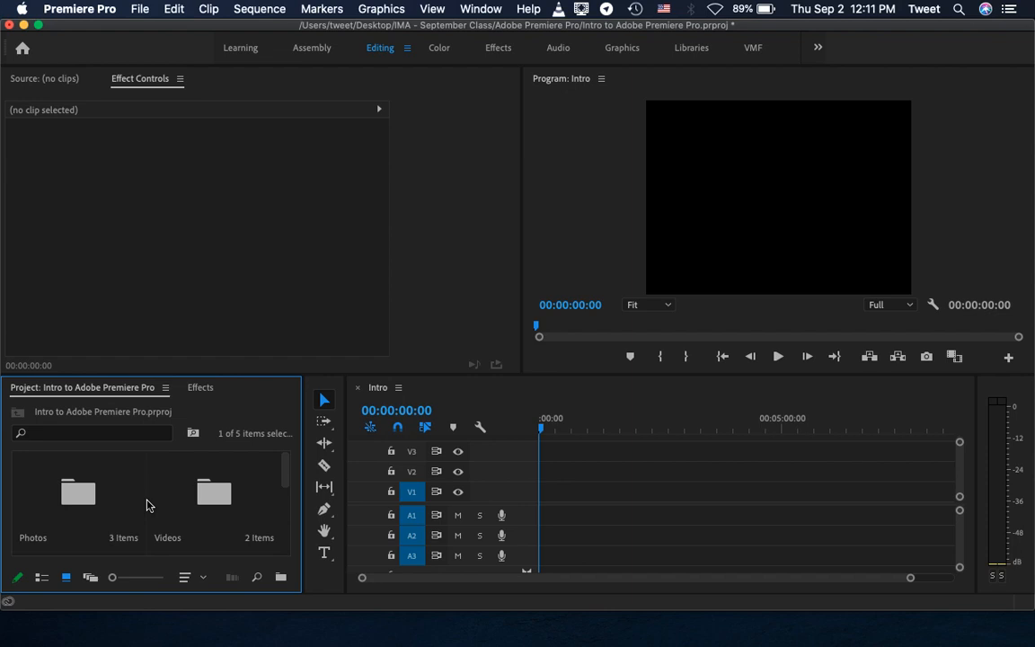
key(grave)
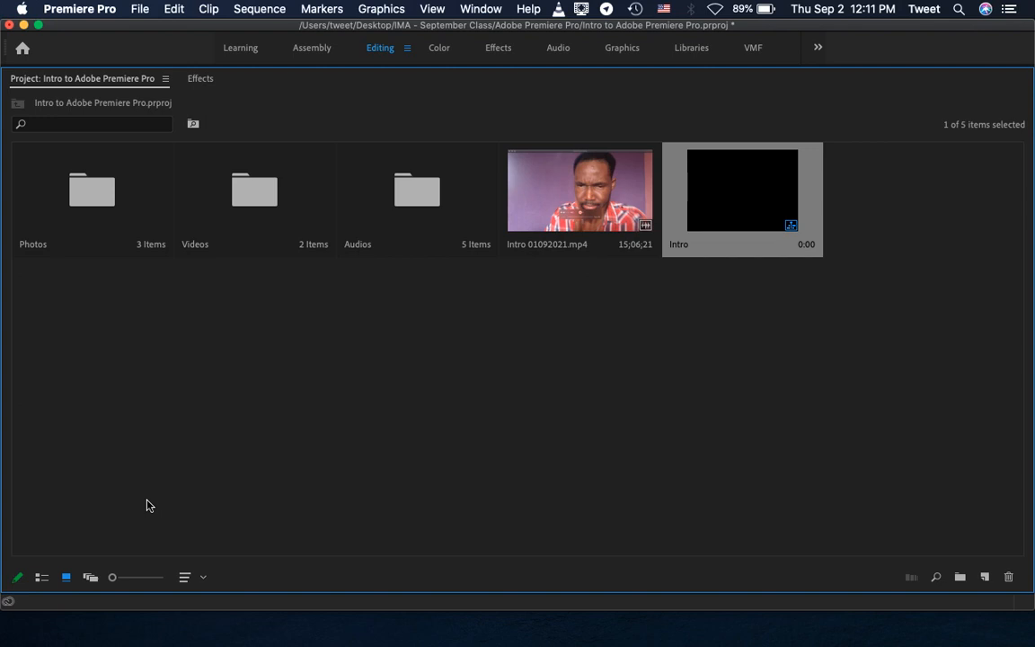
- Toggle the Project panel between normal and full size and look over the Photos, Videos and Audios bins
key(slash)
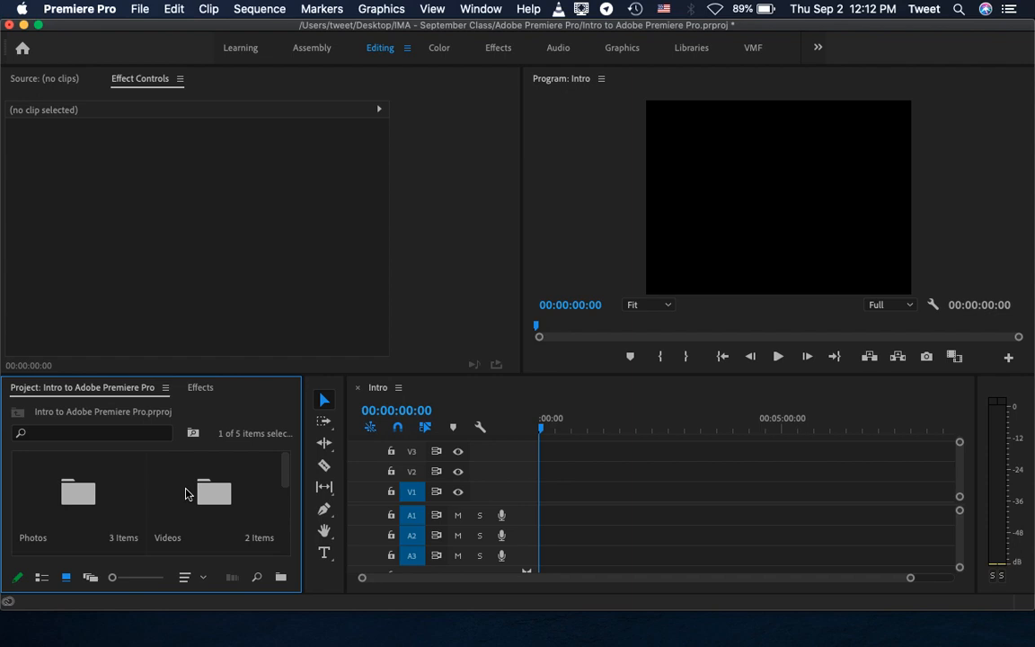
key(grave)
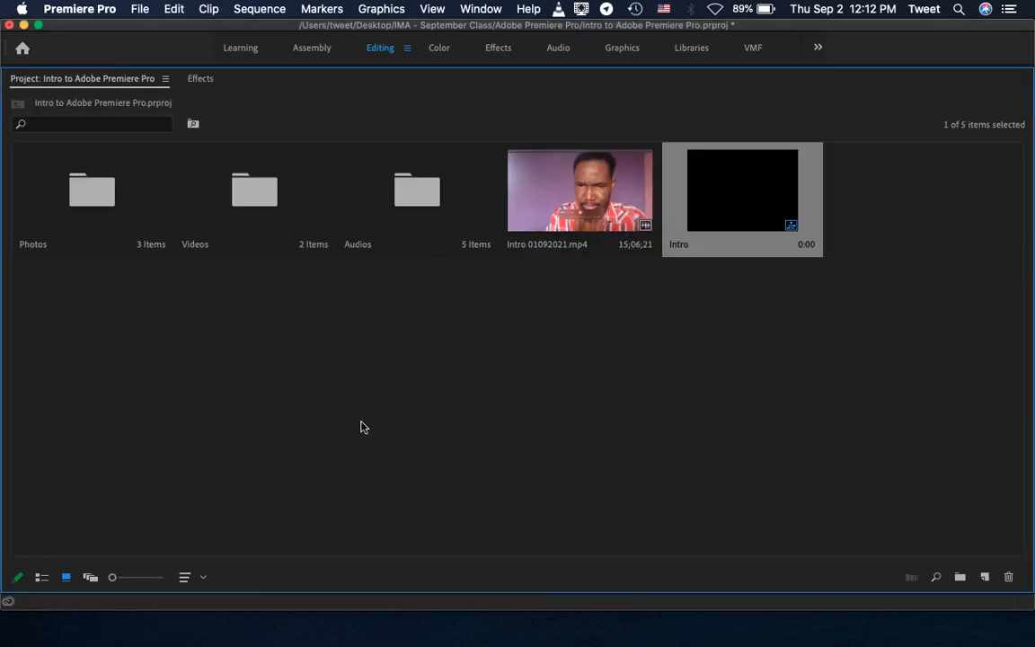
click(81, 203)
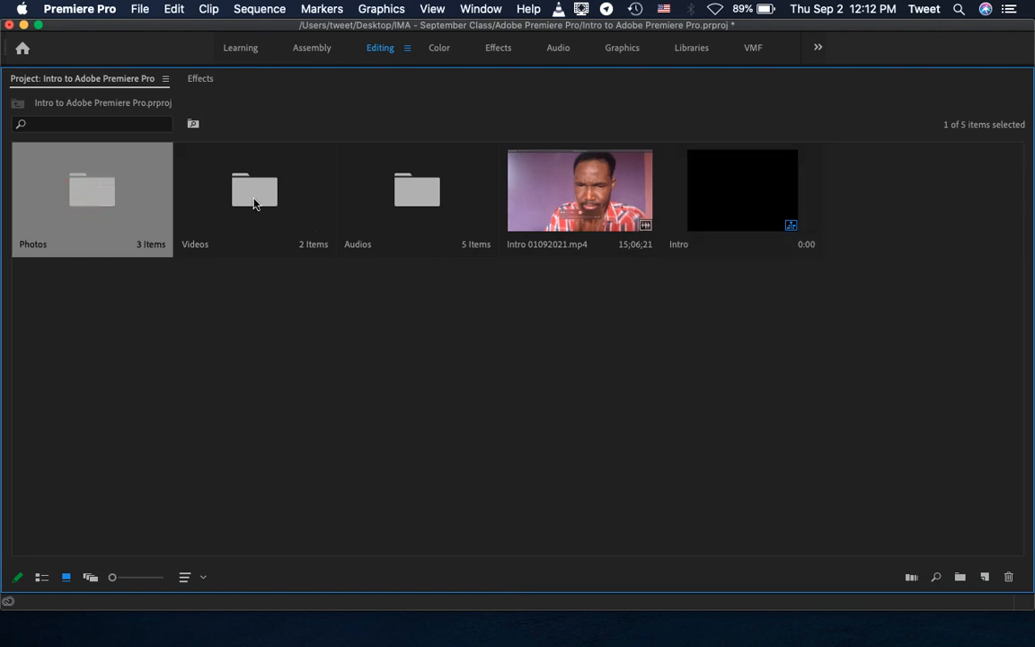
click(254, 201)
click(413, 206)
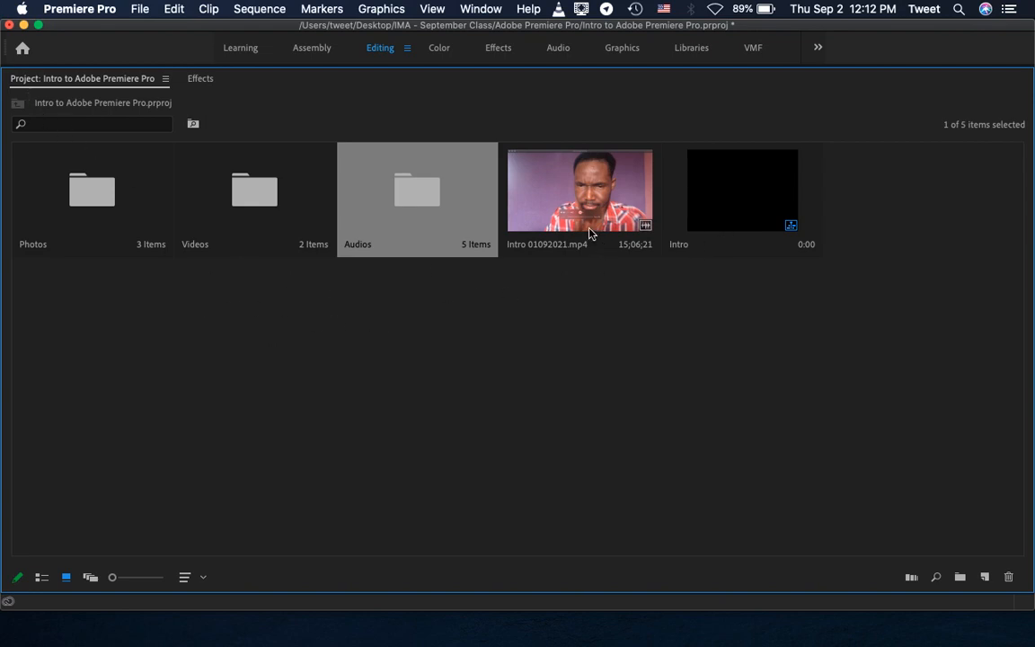
click(620, 300)
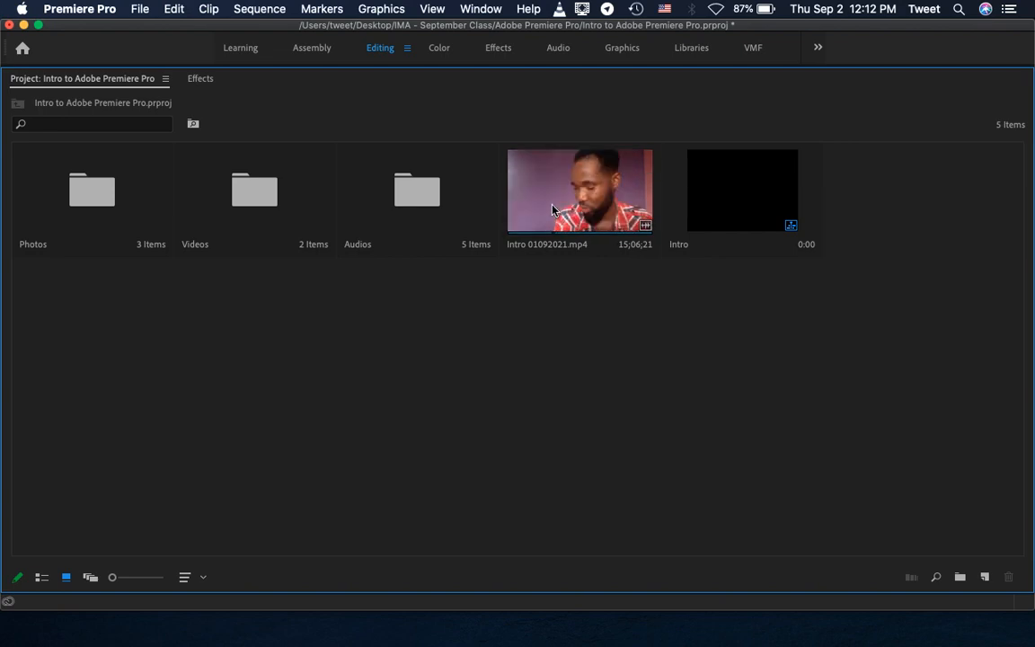
- Move the loose Intro 01092021.mp4 clip into the Videos bin, check the bin's contents, and return to the project's root level
drag(557, 210, 235, 234)
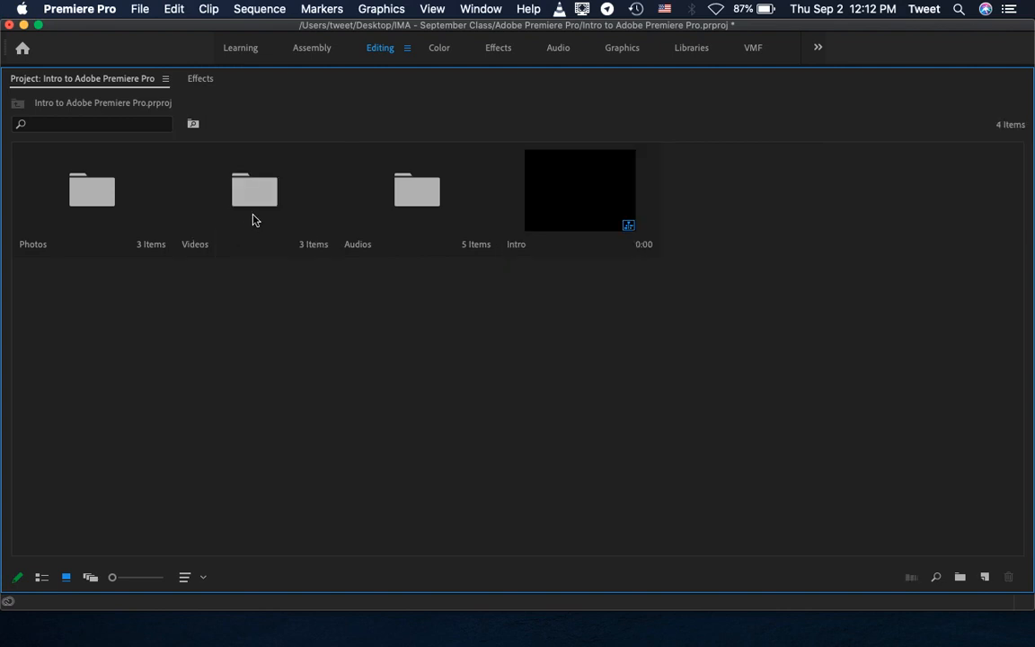
double_click(254, 211)
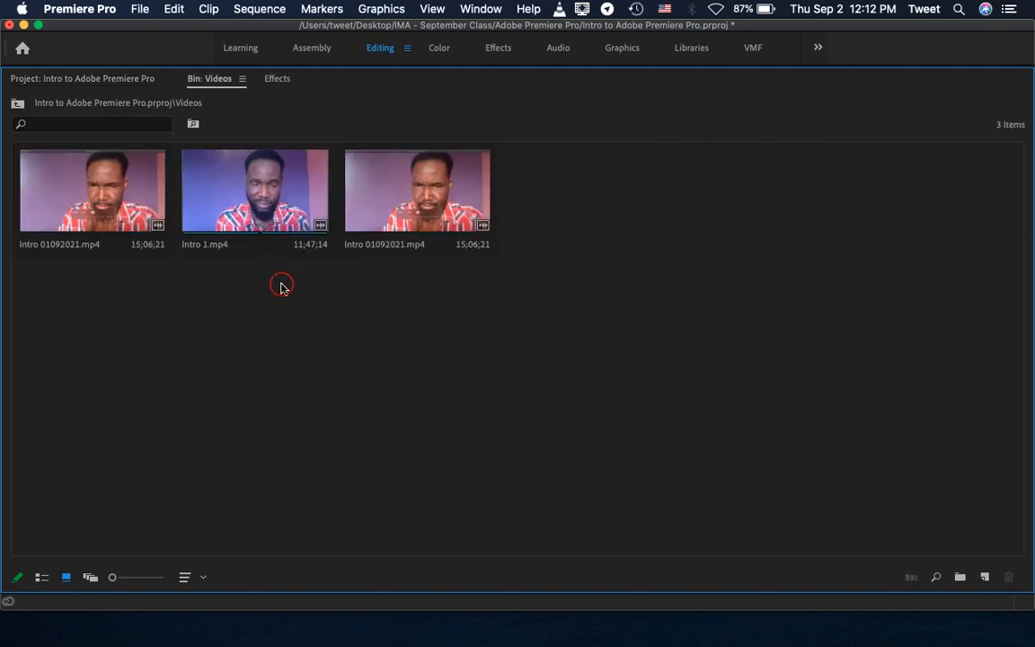
click(19, 106)
click(17, 106)
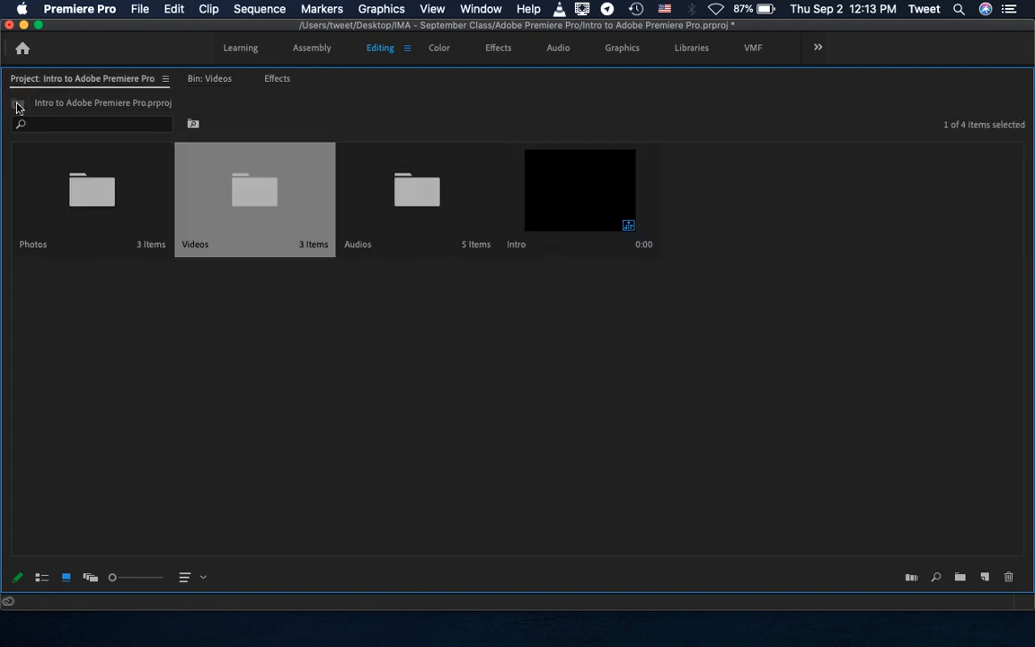
- Create a bin named Sequence at the project's root level and move the Intro sequence into it
click(341, 359)
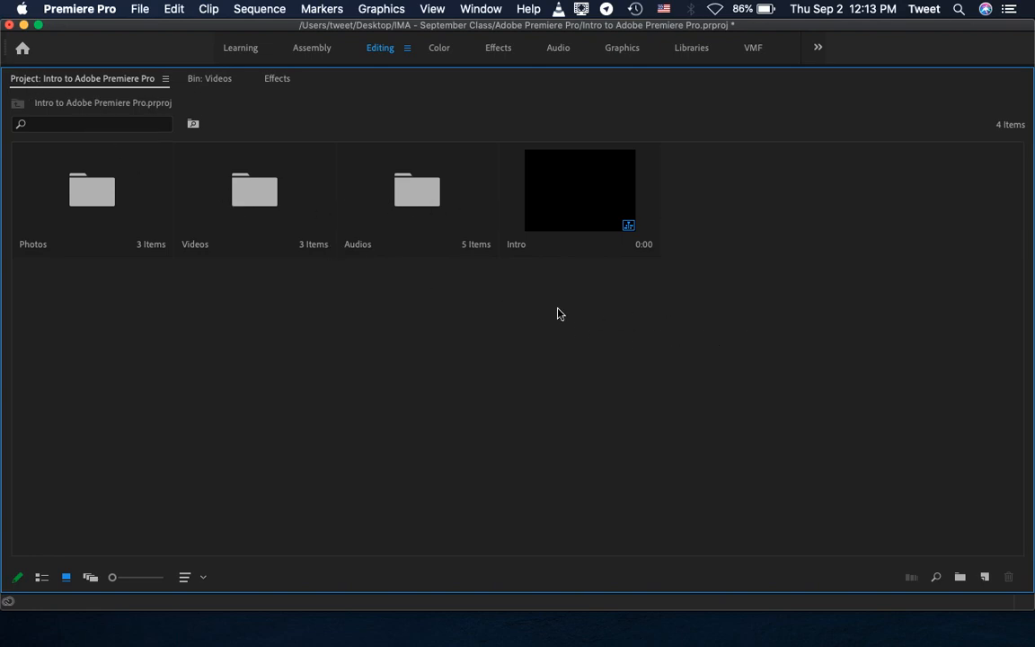
click(960, 578)
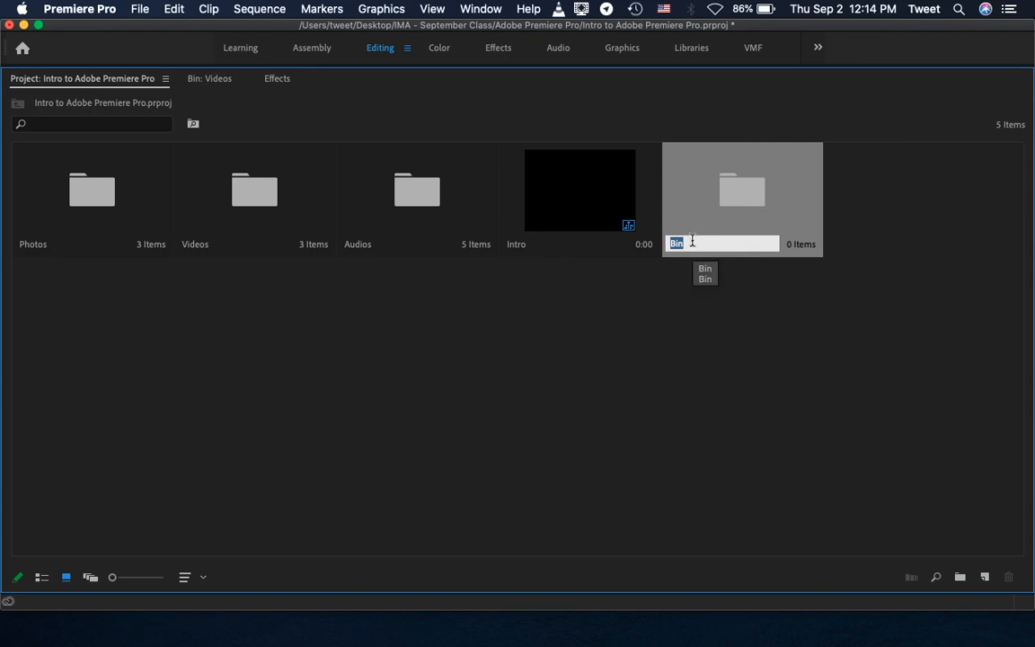
text(Se)
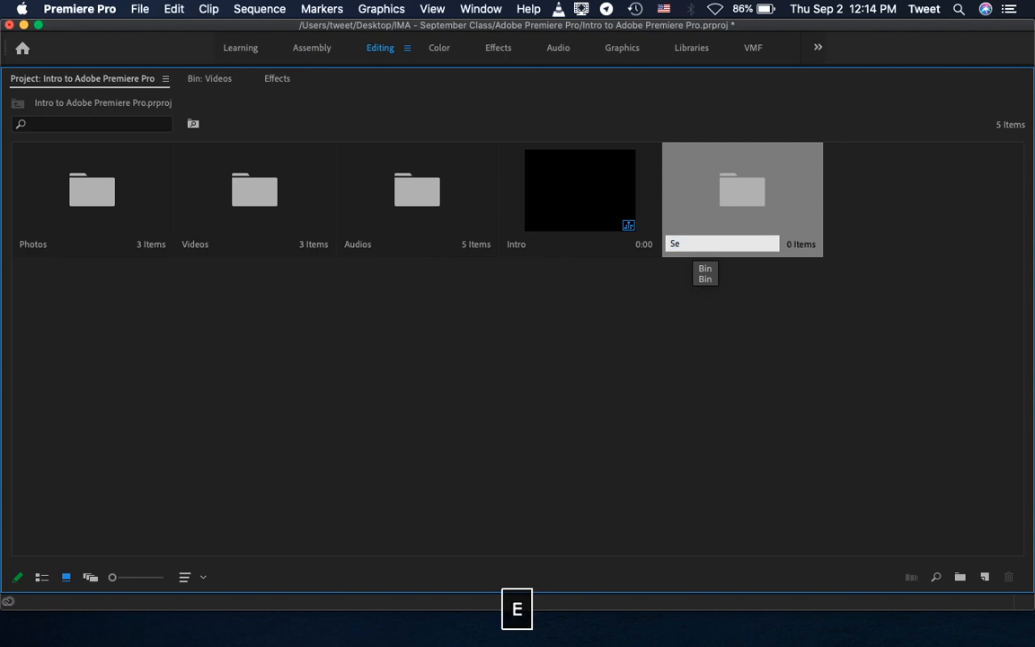
text(quence)
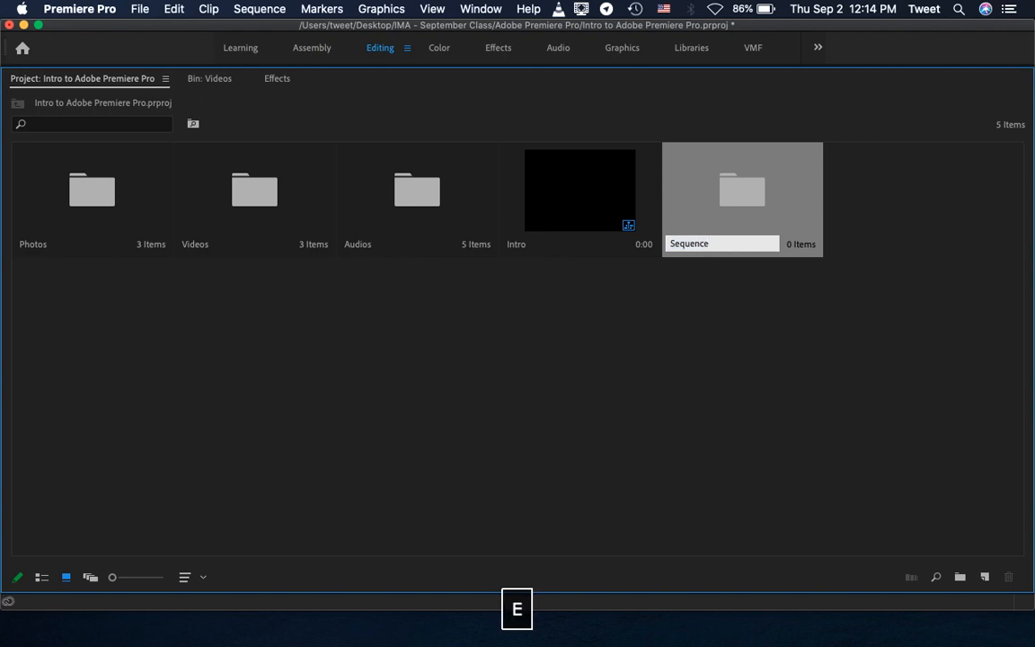
key(Return)
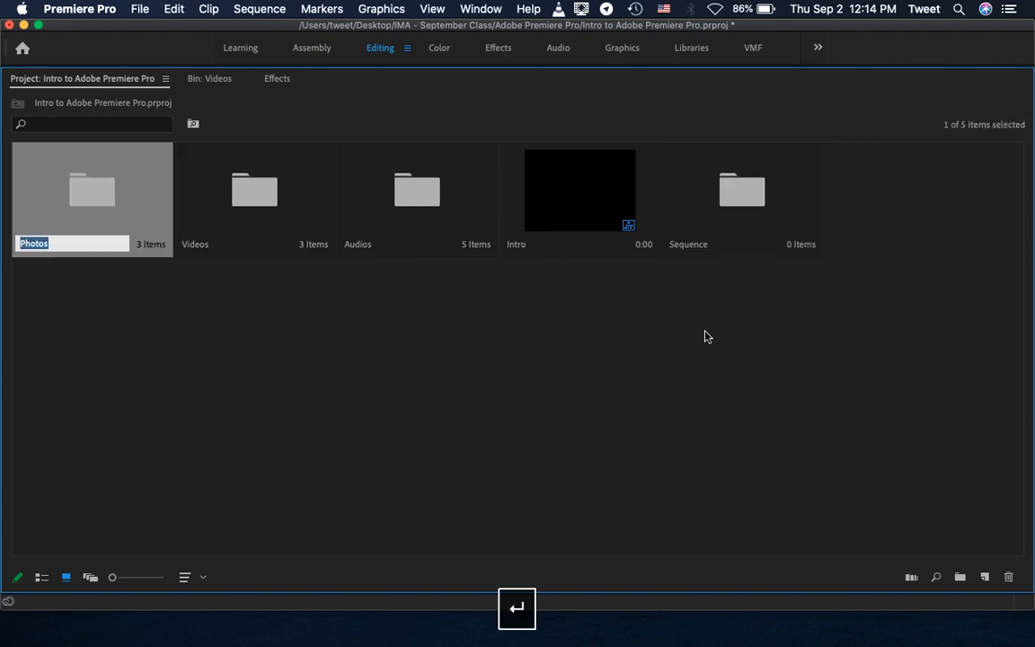
click(751, 379)
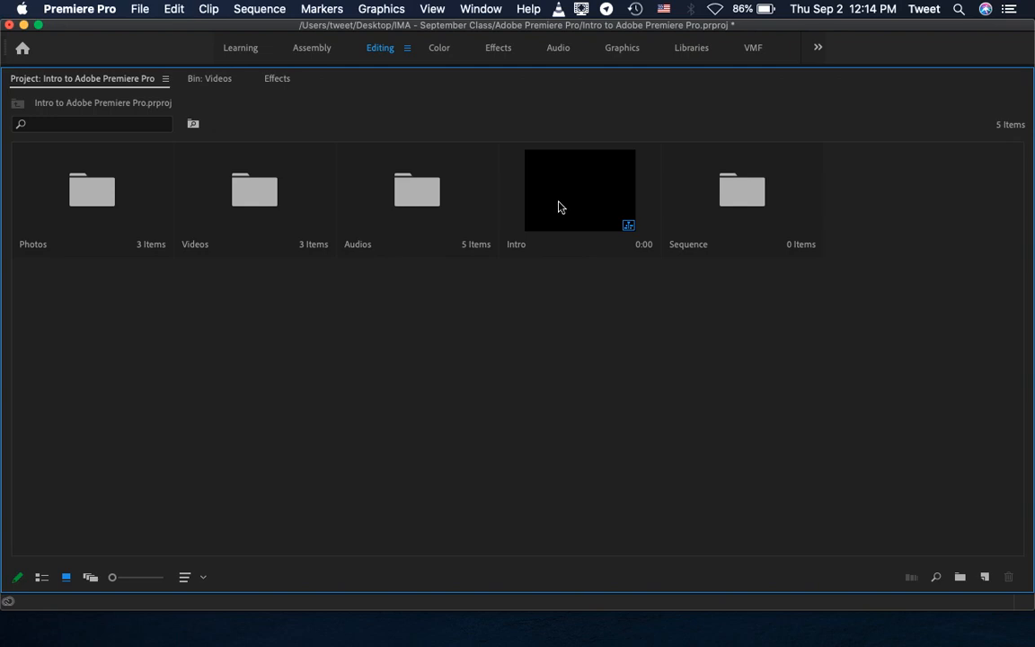
drag(557, 207, 744, 216)
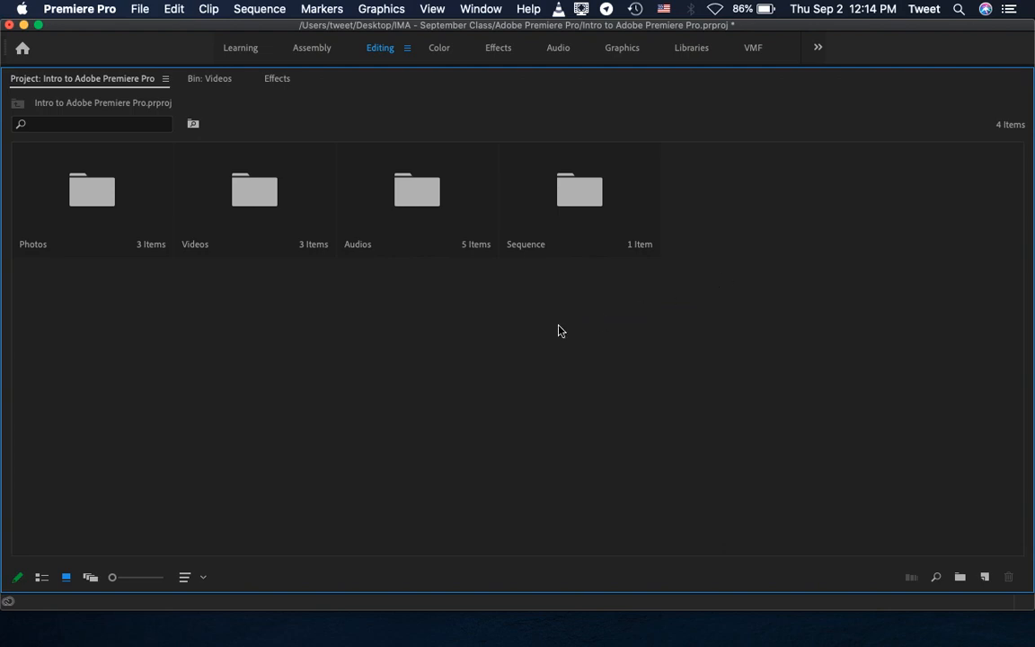
- Look over the Photos, Videos, Audios and Sequence bins, restore the Project panel to normal size, and activate the Intro timeline
click(90, 203)
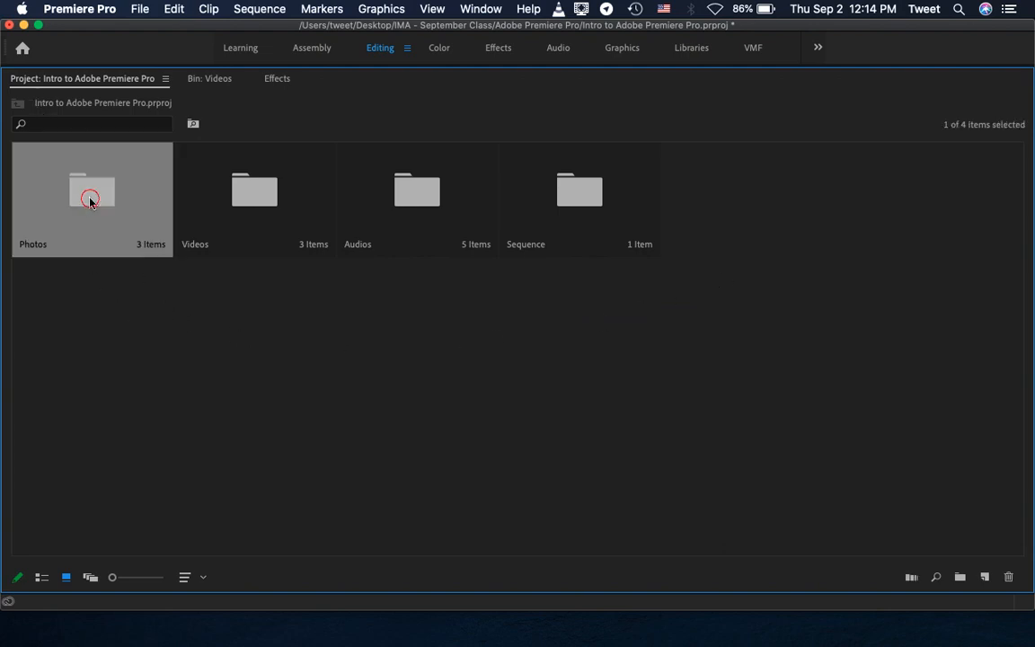
click(235, 193)
click(404, 196)
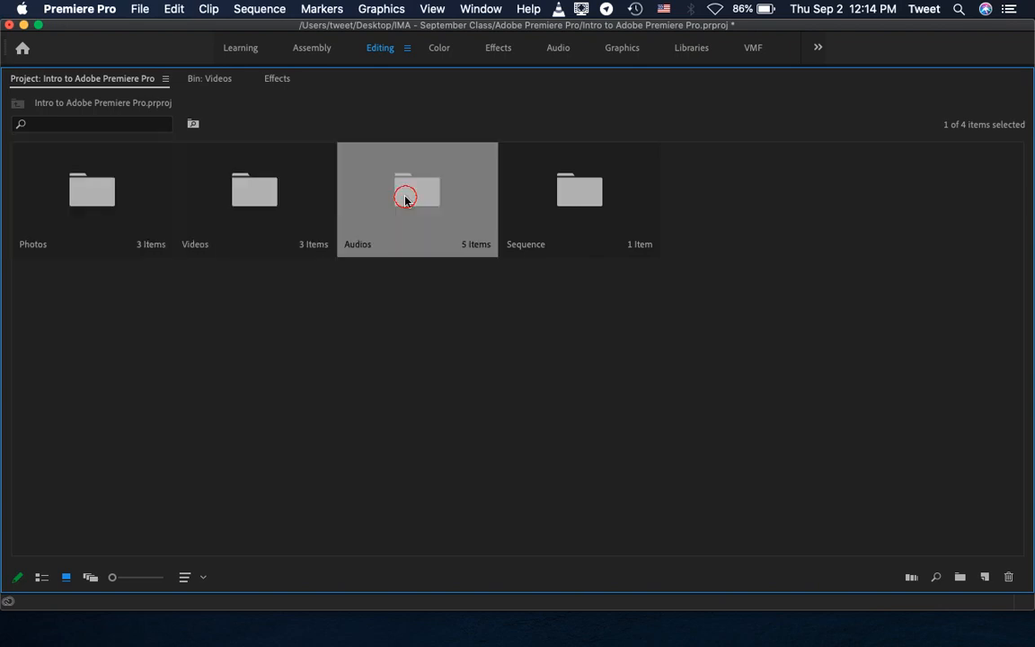
click(575, 202)
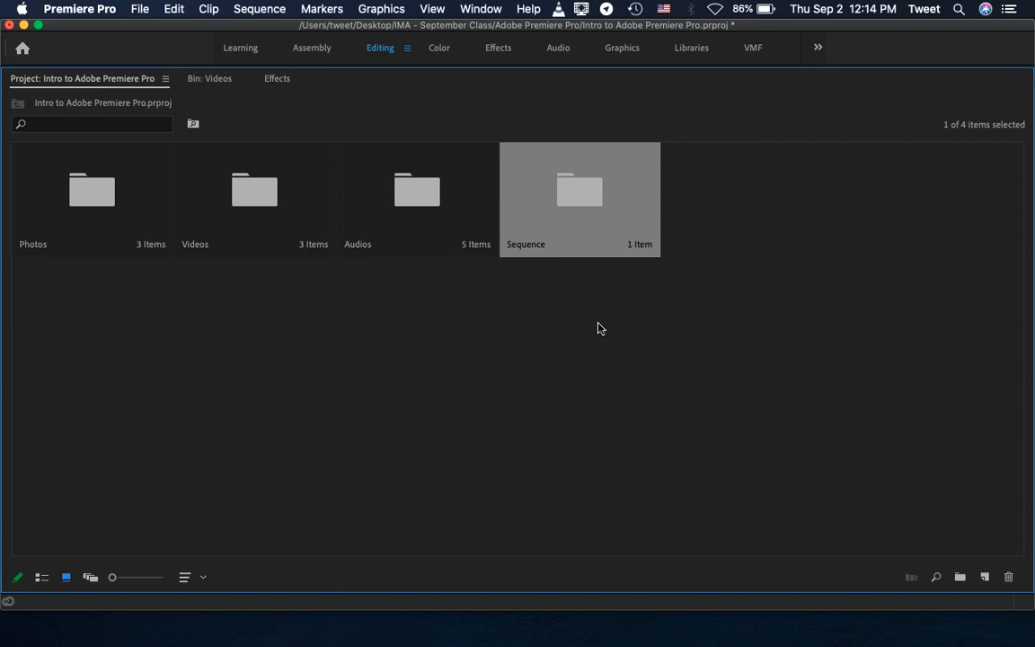
key(grave)
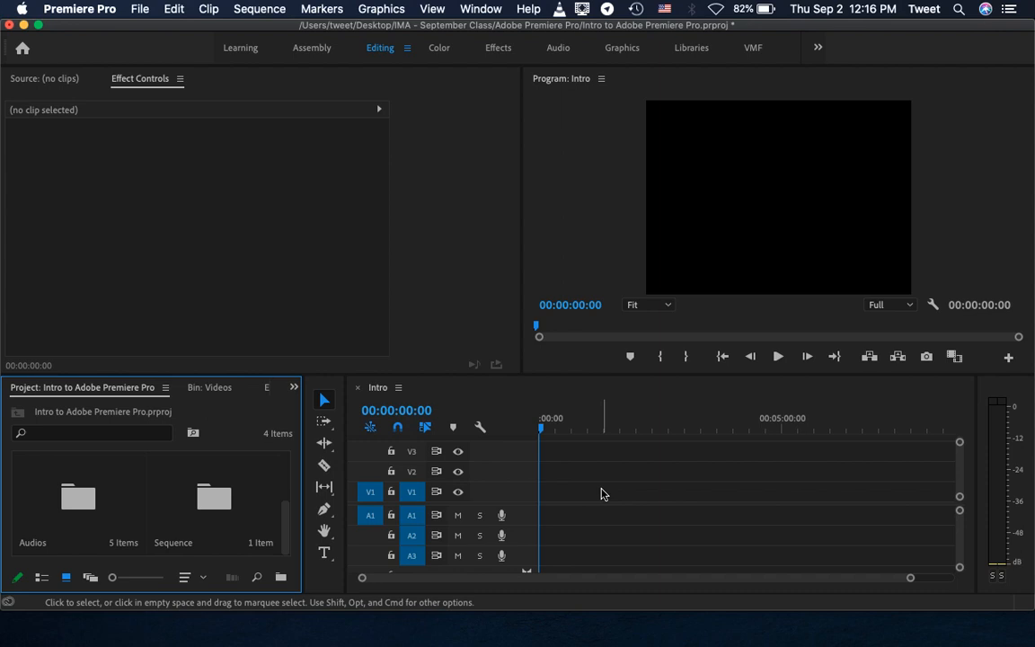
click(602, 492)
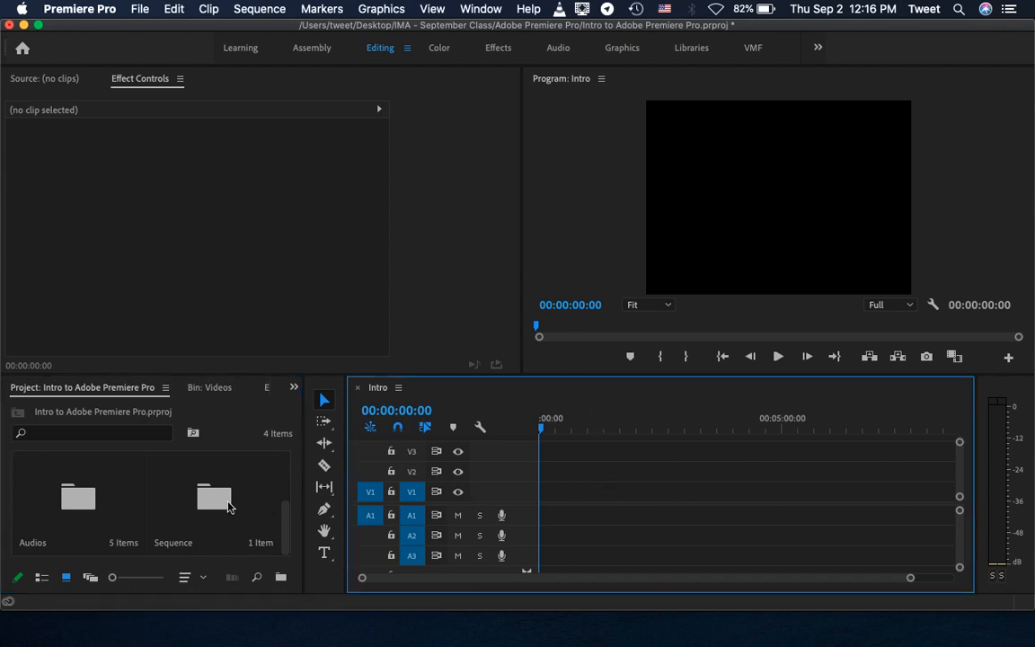
- Place Intro 01092021.mp4 from the Videos bin at the start of the Intro timeline, changing the sequence settings to match the clip
scroll(215, 503, up, 2)
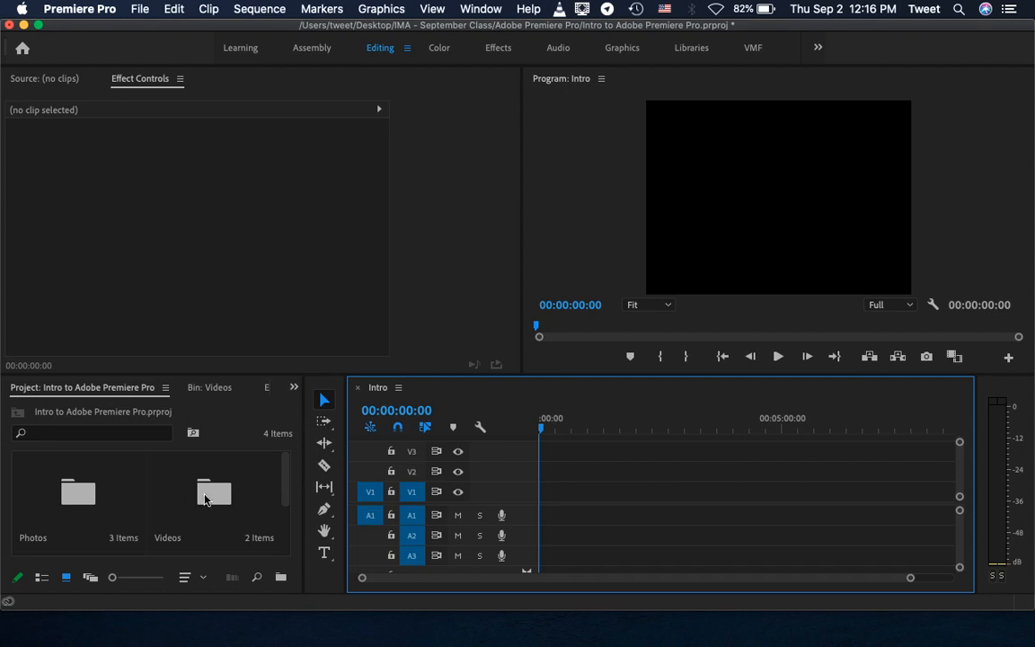
double_click(205, 496)
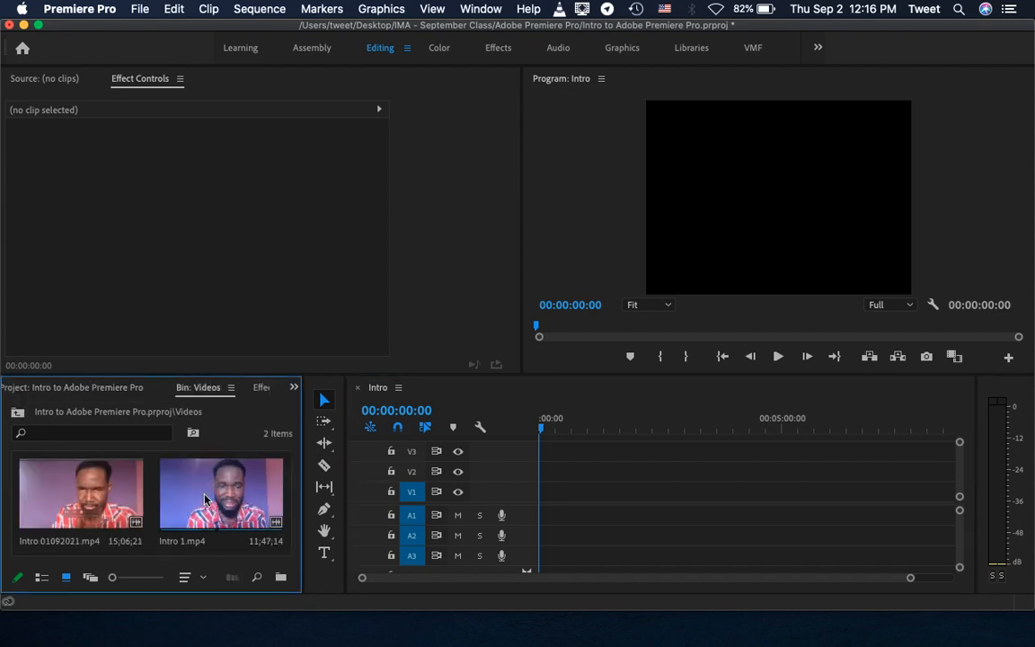
click(90, 494)
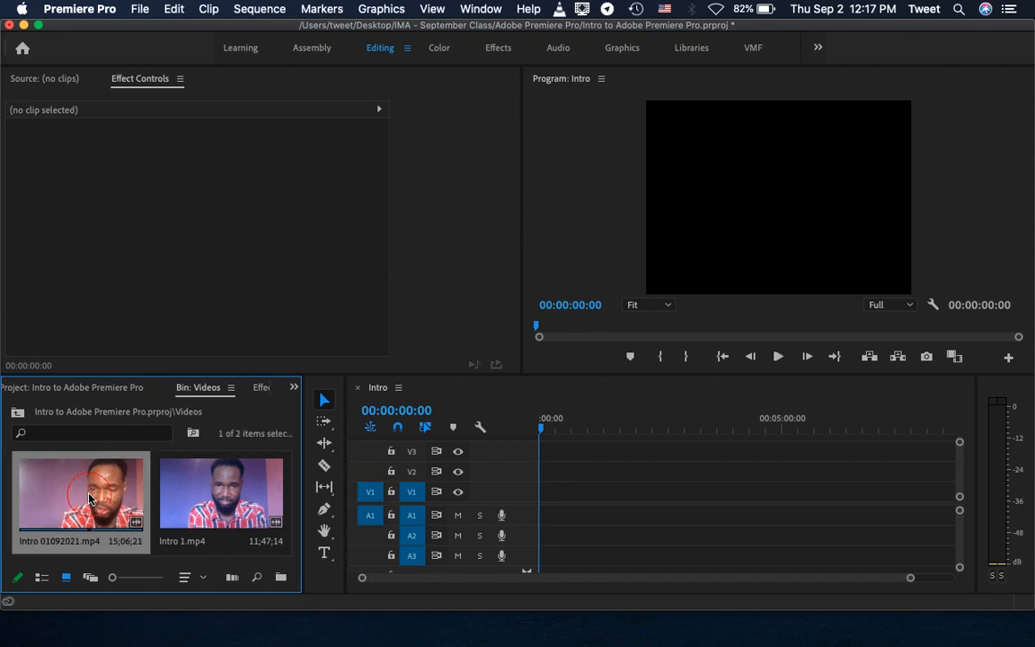
drag(224, 508, 532, 511)
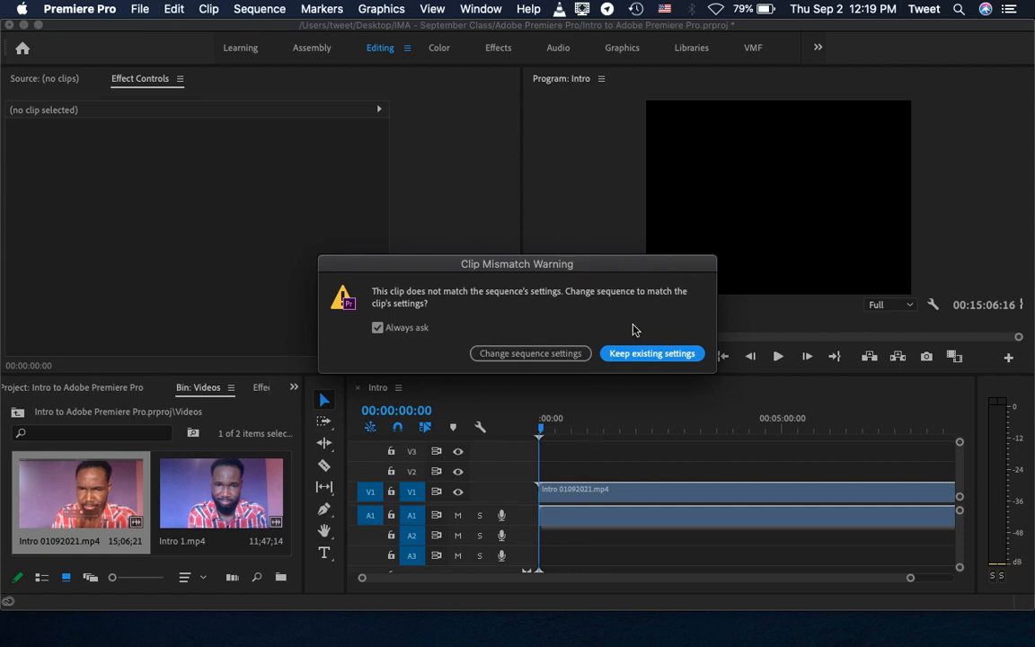
click(518, 356)
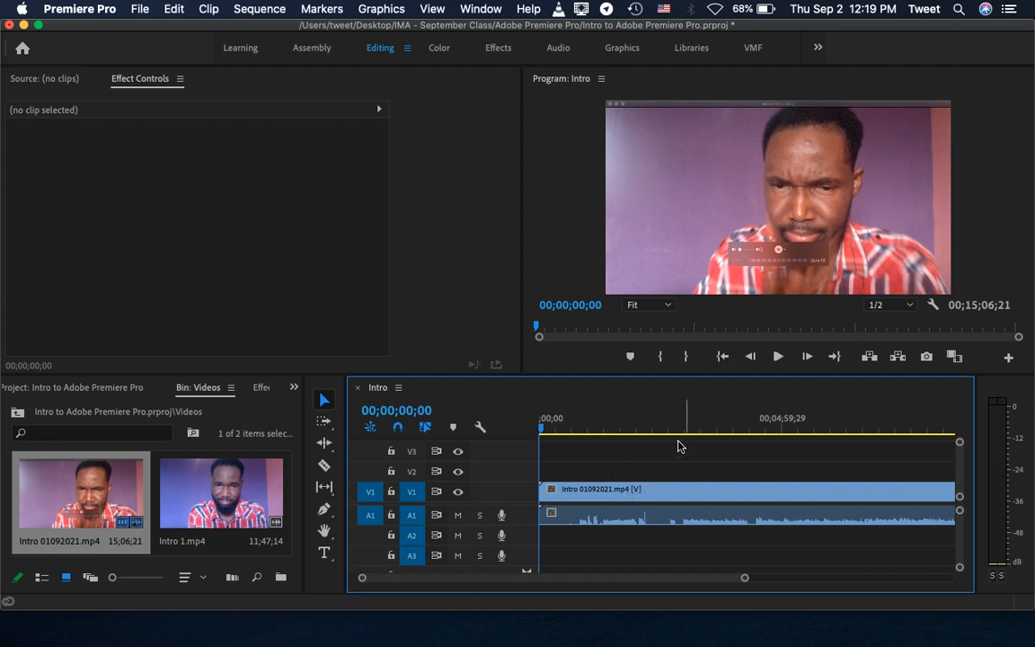
- Delete the Intro 01092021.mp4 clip from the Intro timeline and undo the deletion
click(611, 492)
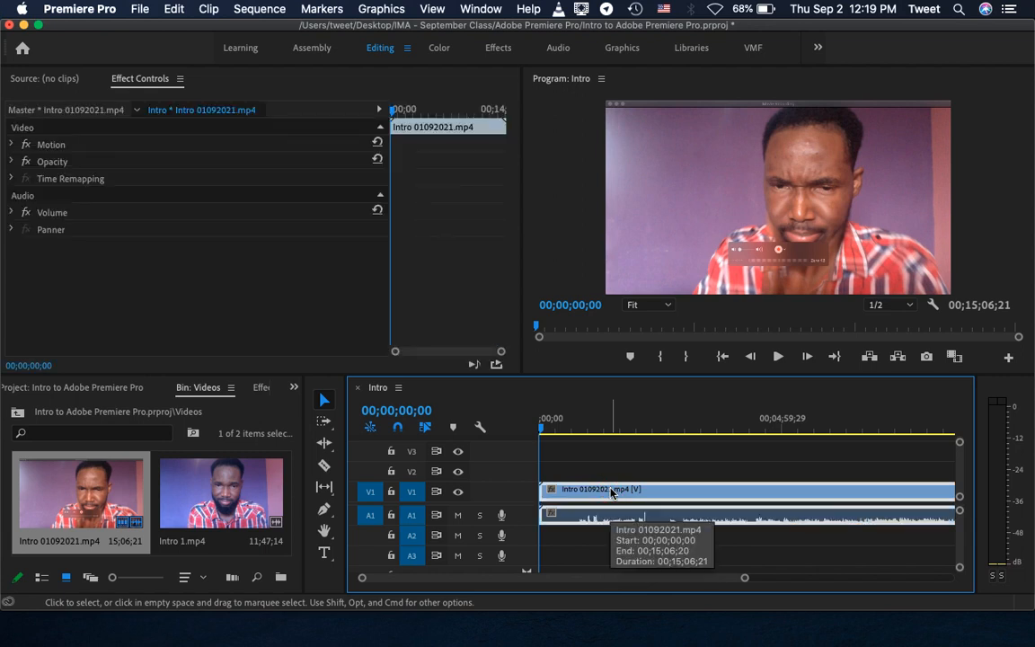
key(BackSpace)
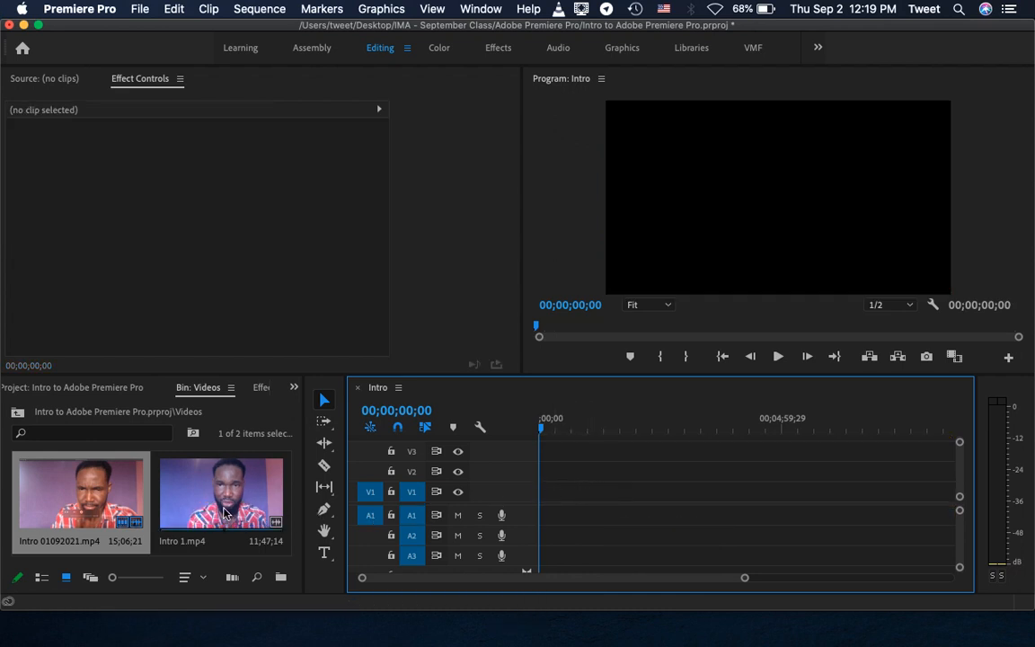
key(super+z)
- Close the Intro timeline and reopen the Intro sequence from the Sequence bin
click(398, 387)
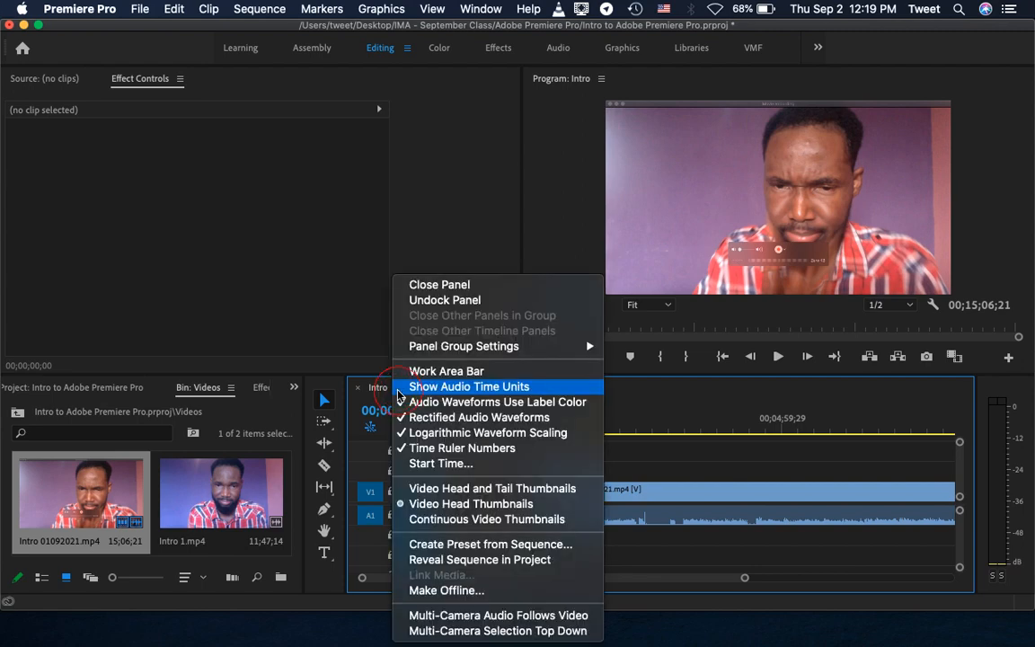
click(439, 284)
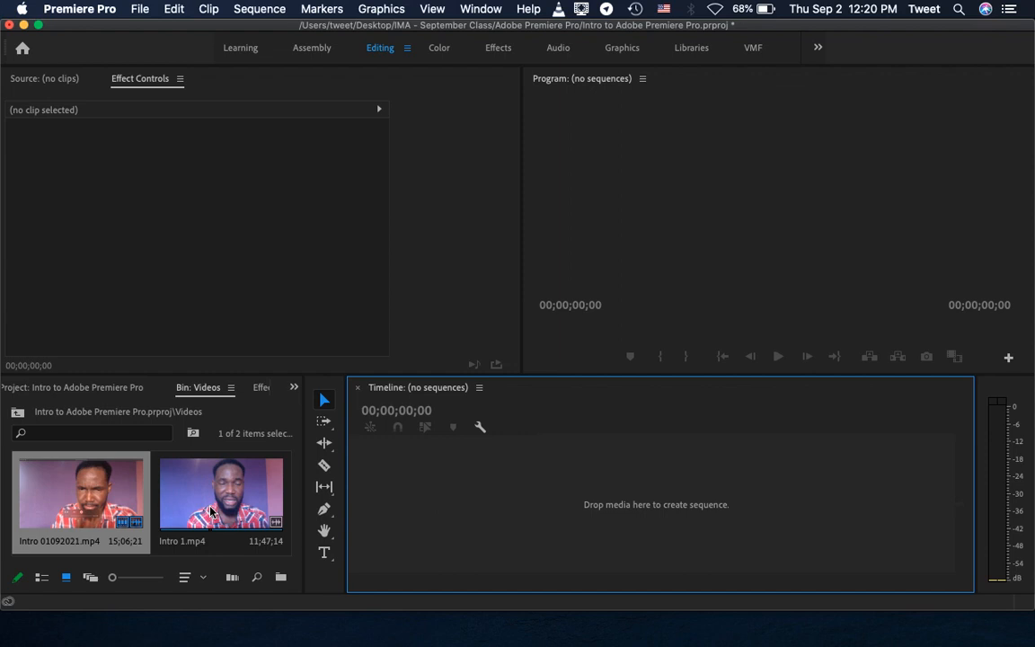
key(grave)
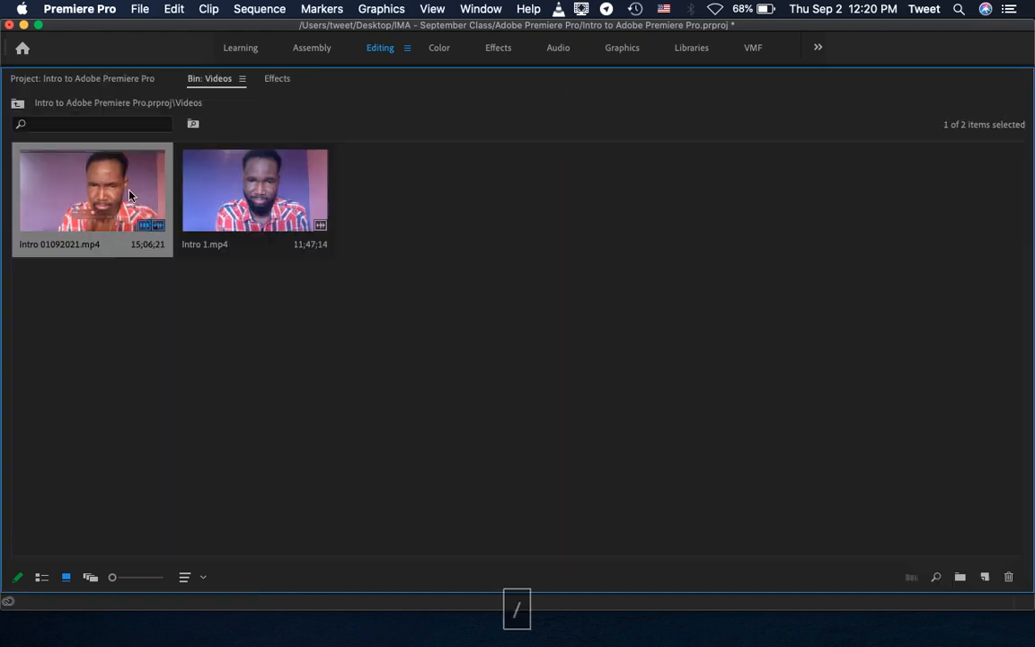
click(17, 102)
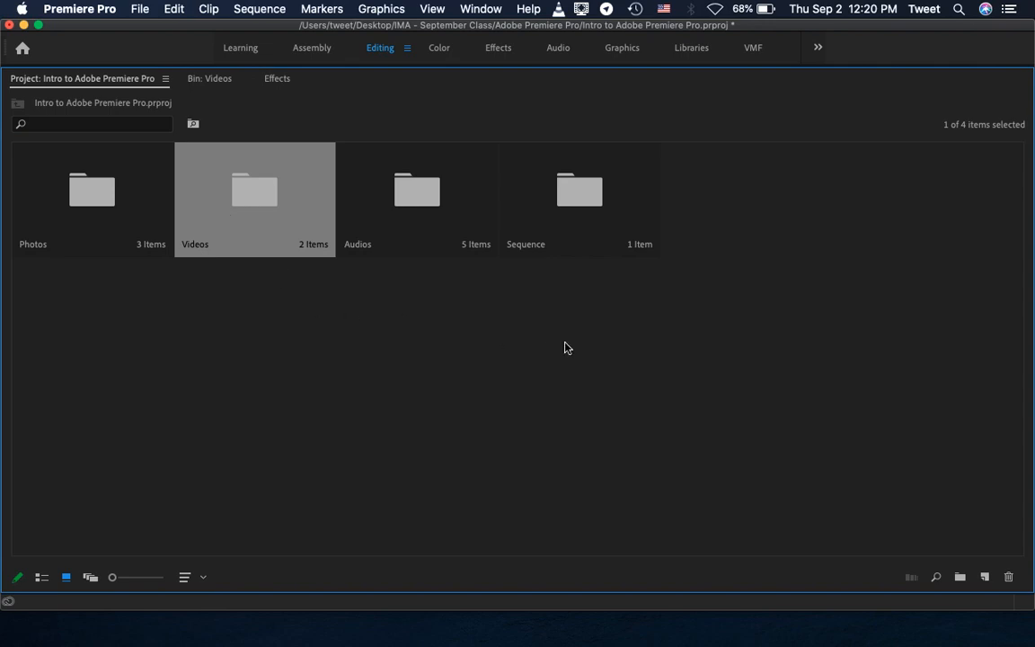
double_click(589, 202)
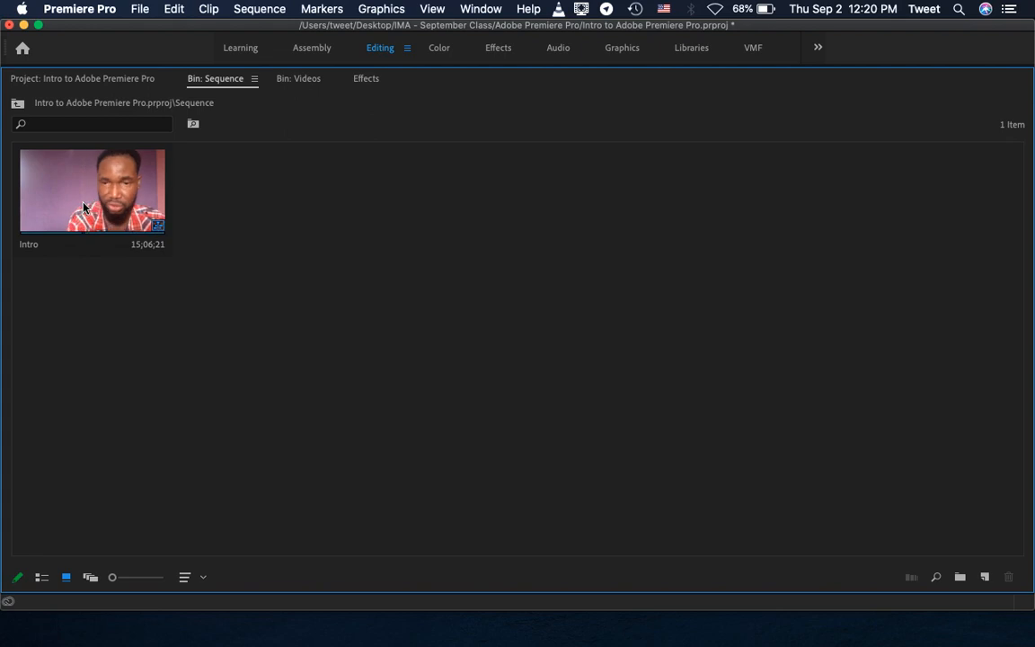
double_click(97, 214)
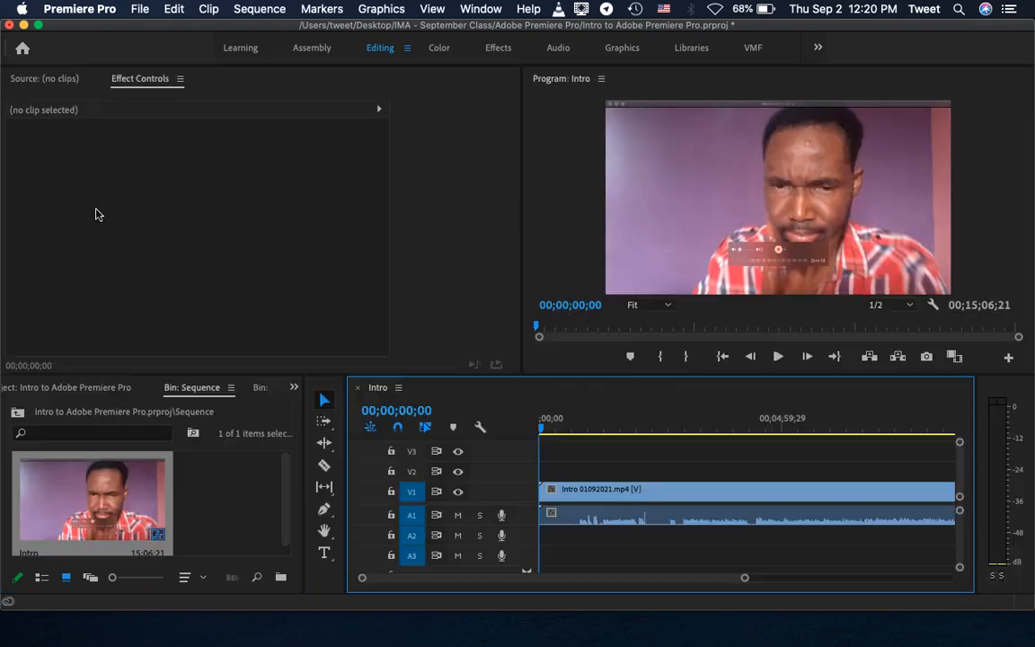
- Remove the Intro 01092021.mp4 clip from the Intro timeline and return the Project panel to the root bins
click(596, 499)
key(BackSpace)
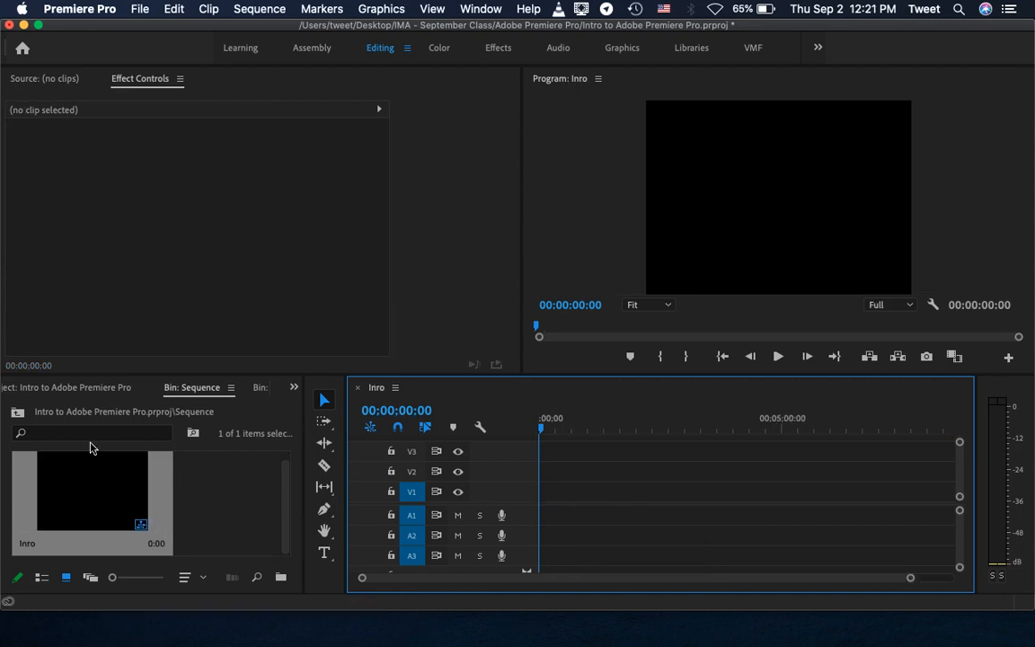
click(18, 413)
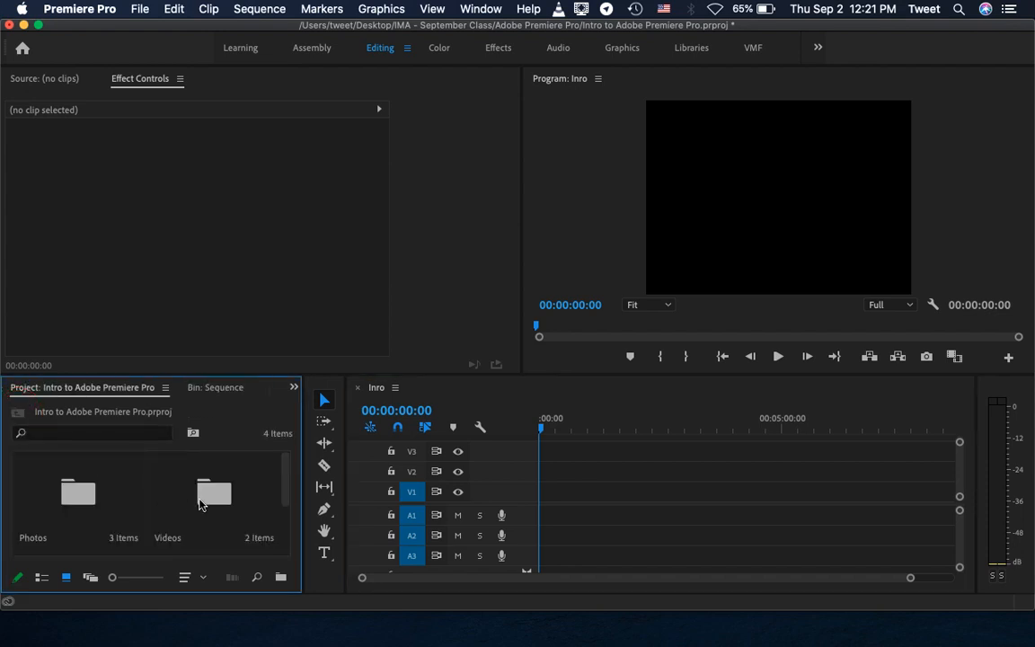
- Place Intro 01092021.mp4 from the Videos bin at the start of the Inro timeline, keeping the existing sequence settings
double_click(214, 496)
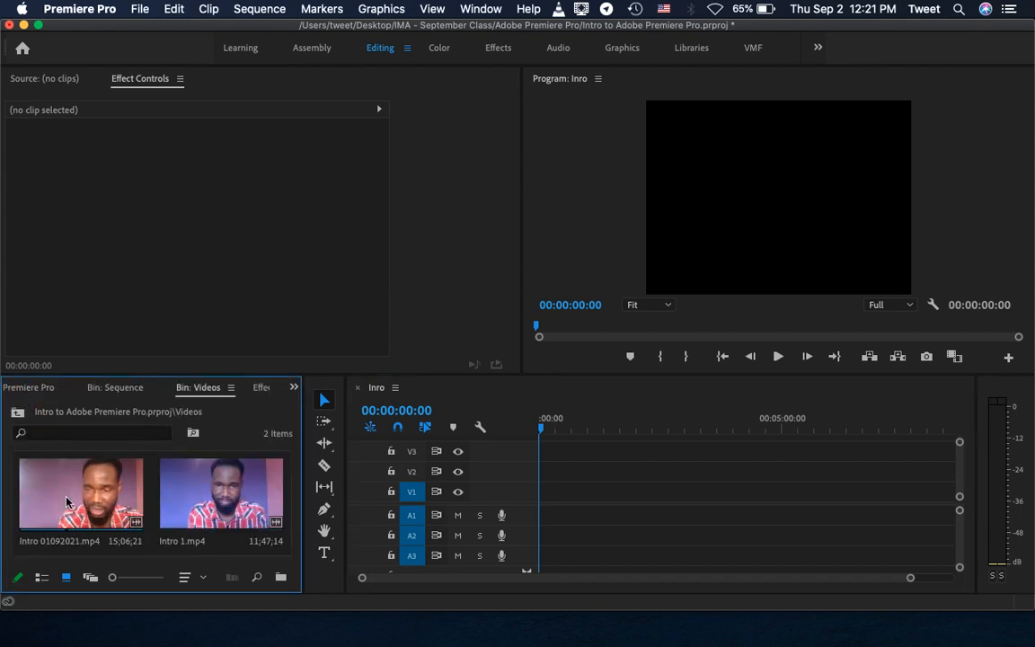
drag(67, 501, 550, 516)
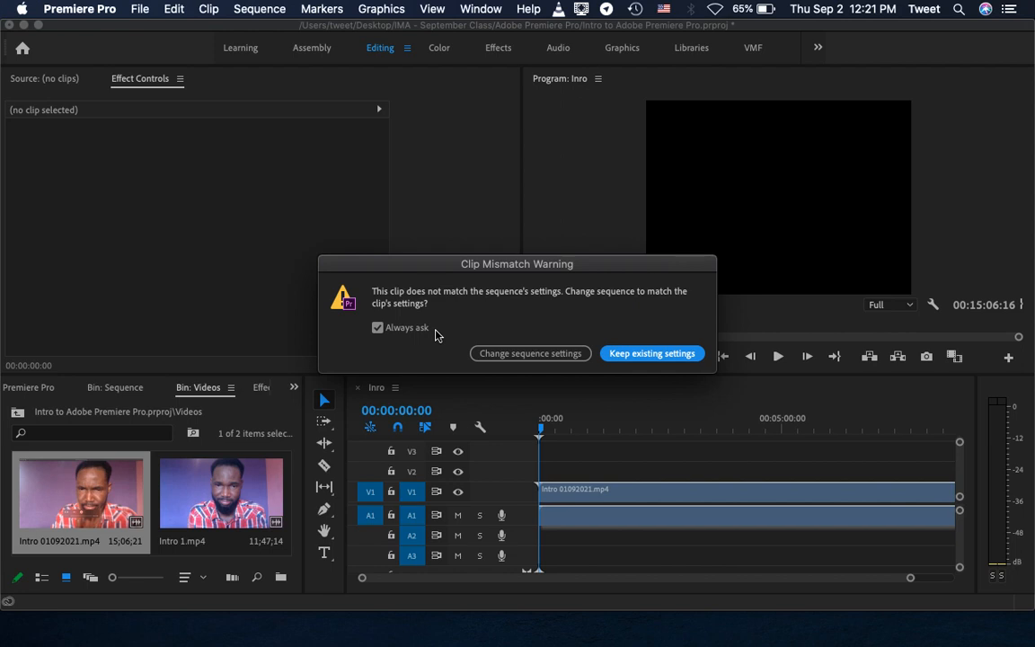
click(648, 355)
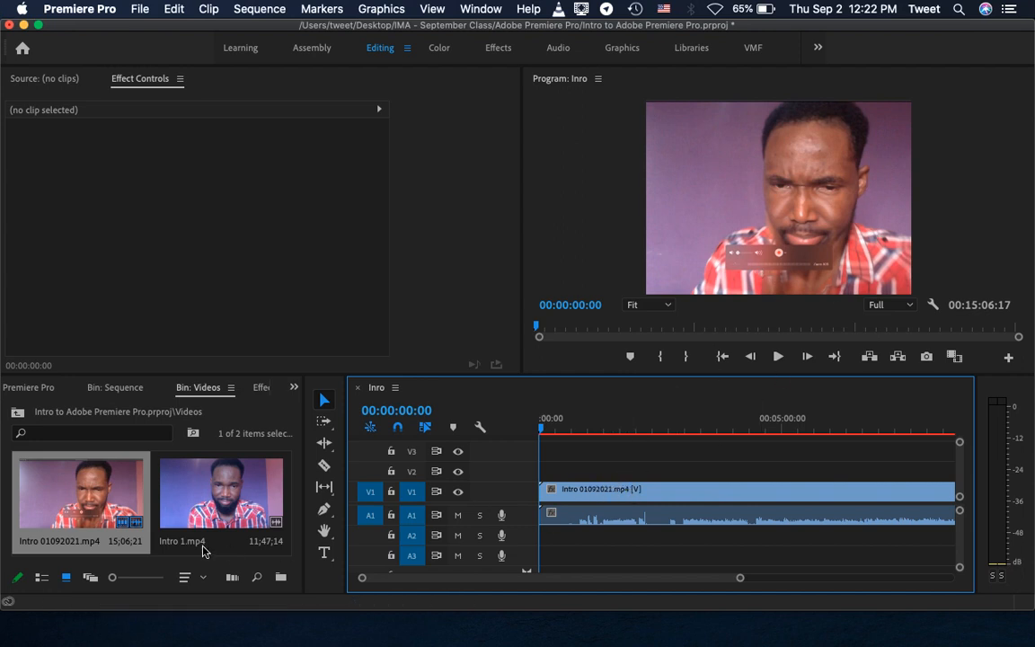
- Examine the image size and frame rate in the properties of the Intro 01092021.mp4 clip
right_click(79, 505)
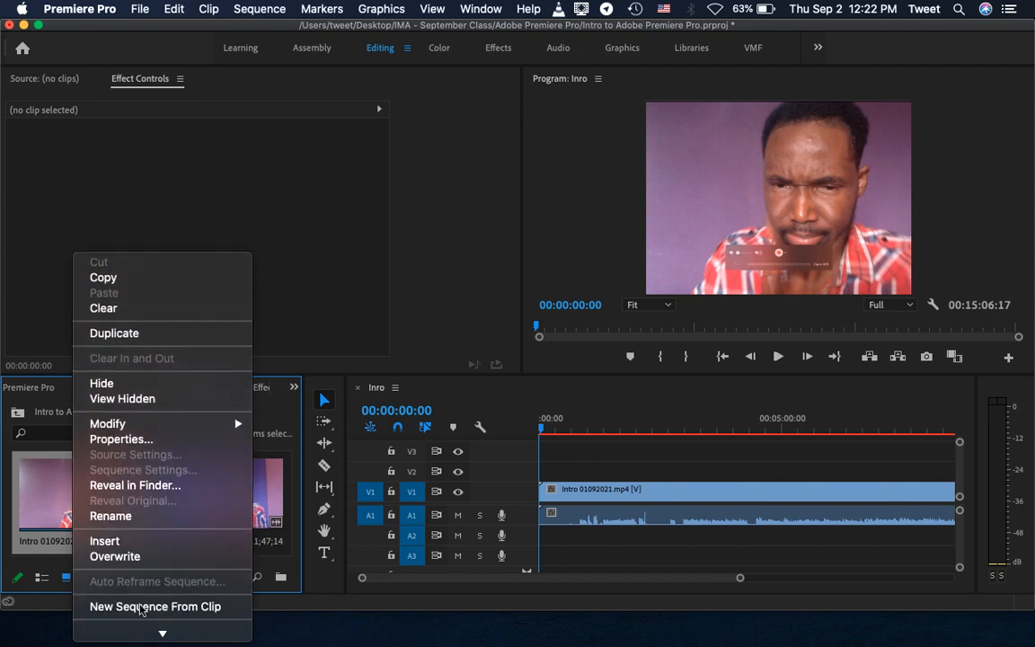
click(130, 442)
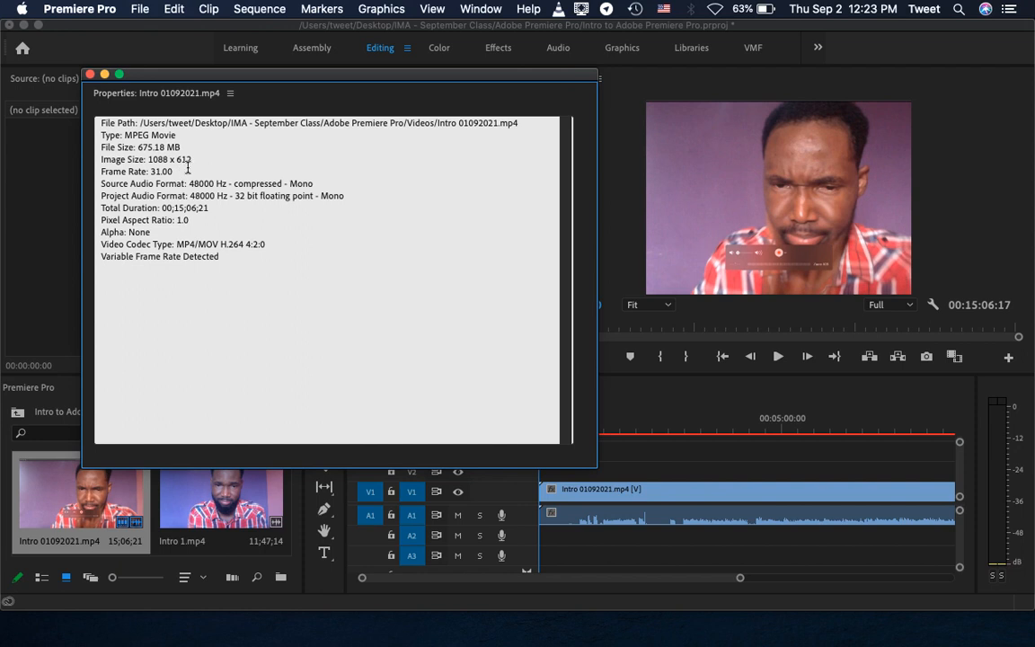
click(90, 74)
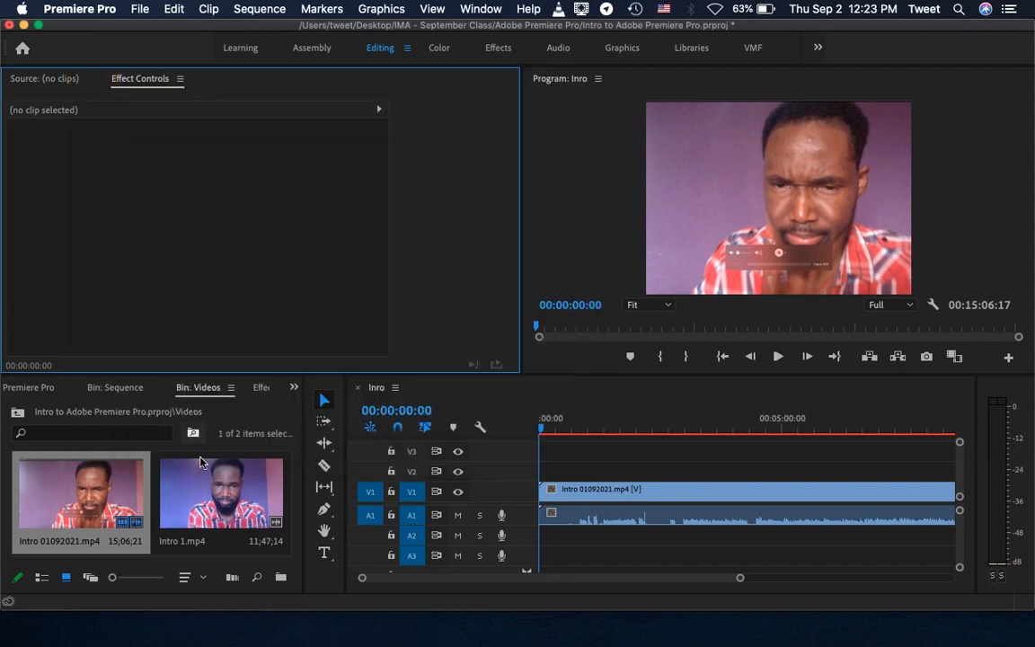
- Examine the frame size and frame rate in the properties of the Inro sequence in the Sequence bin
click(18, 411)
scroll(182, 506, down, 2)
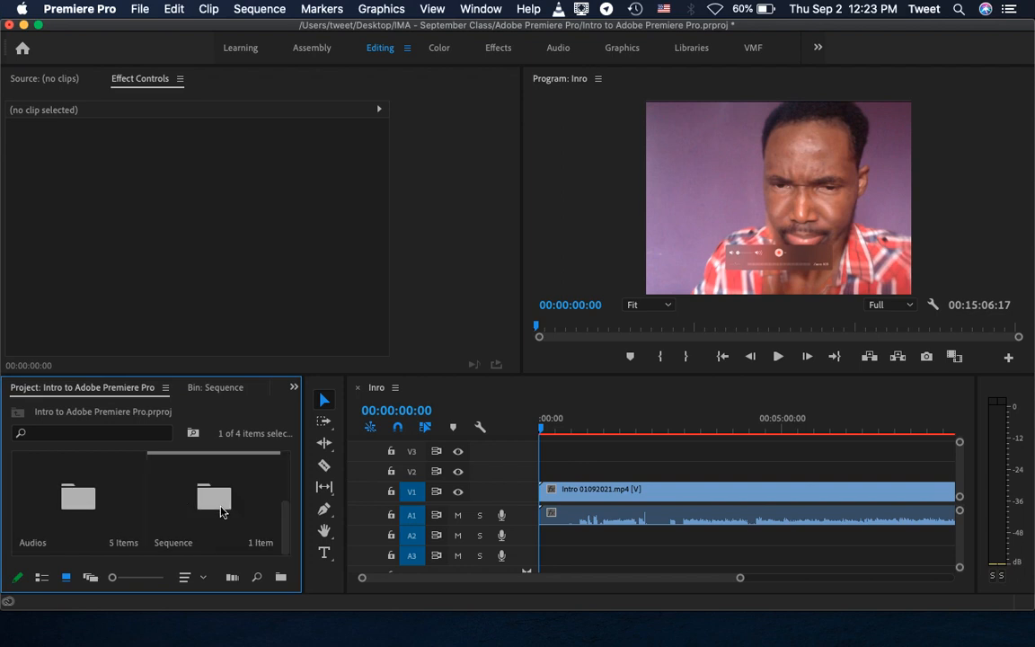
double_click(221, 509)
right_click(83, 464)
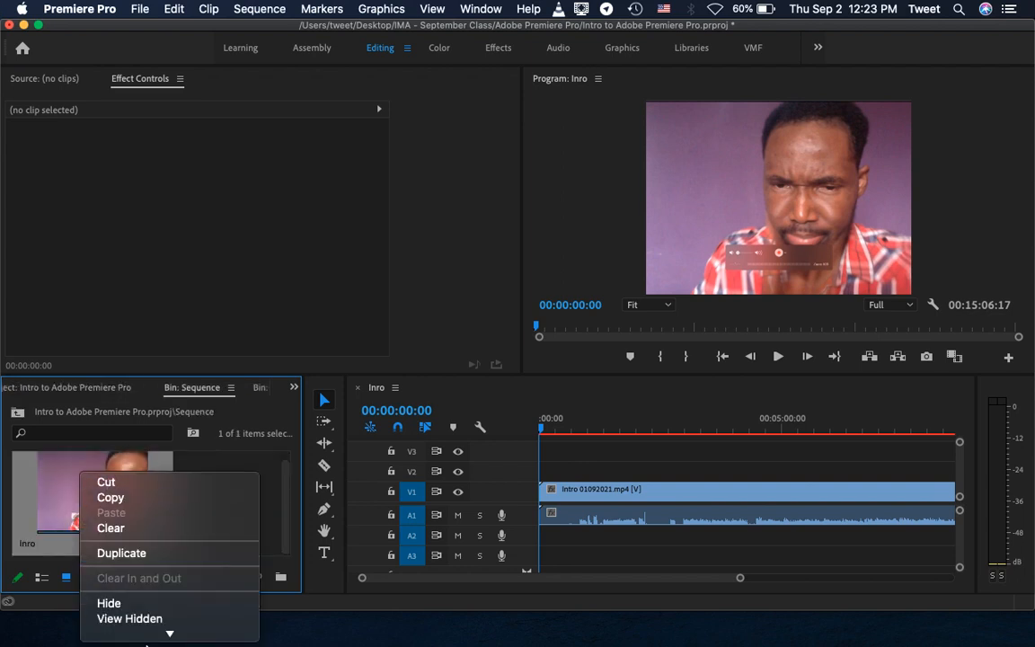
click(126, 444)
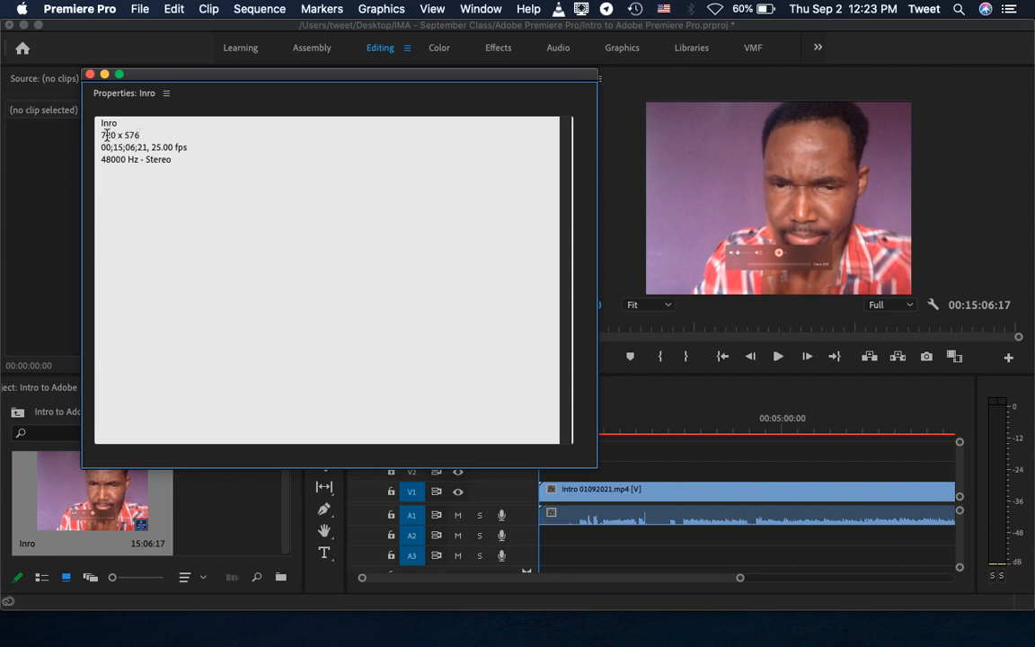
click(90, 75)
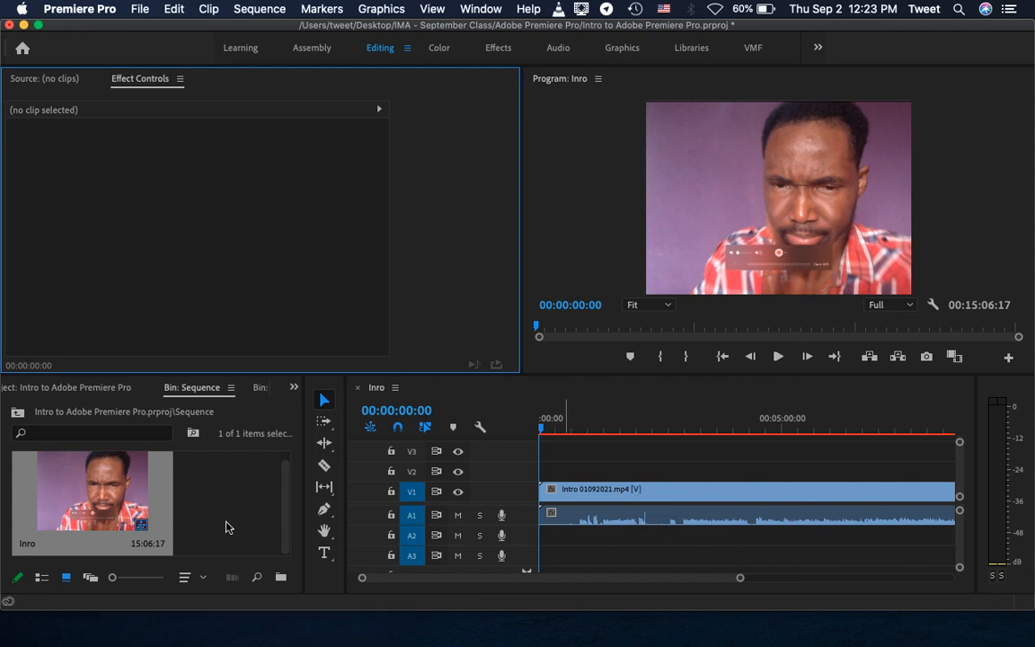
- Remove Intro 01092021.mp4 from the timeline and place it again from the Videos bin, changing the sequence settings to match the clip
click(618, 499)
key(BackSpace)
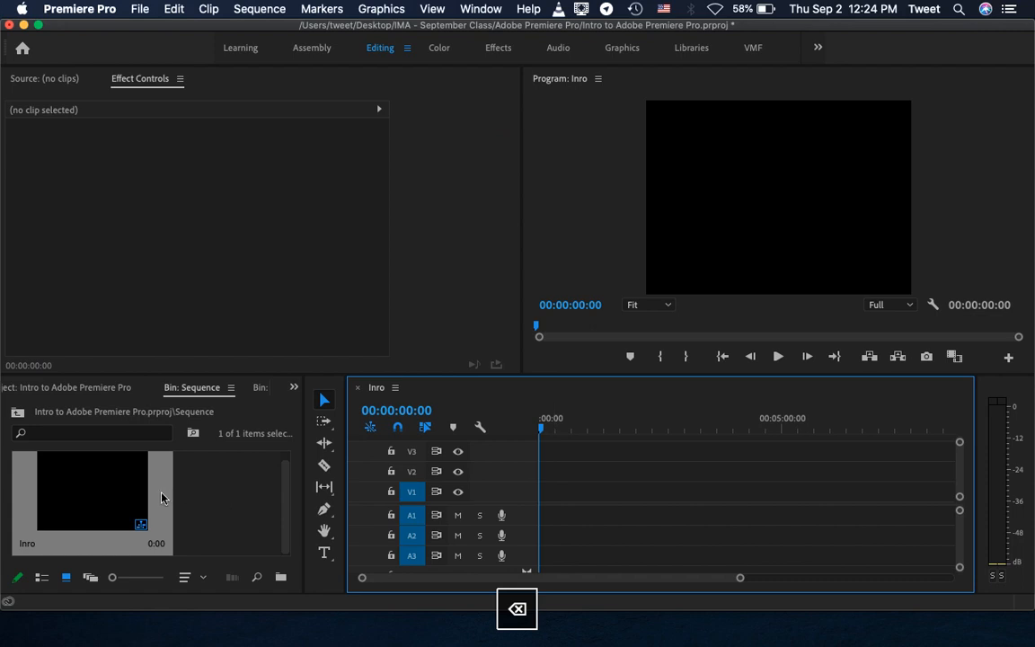
click(17, 411)
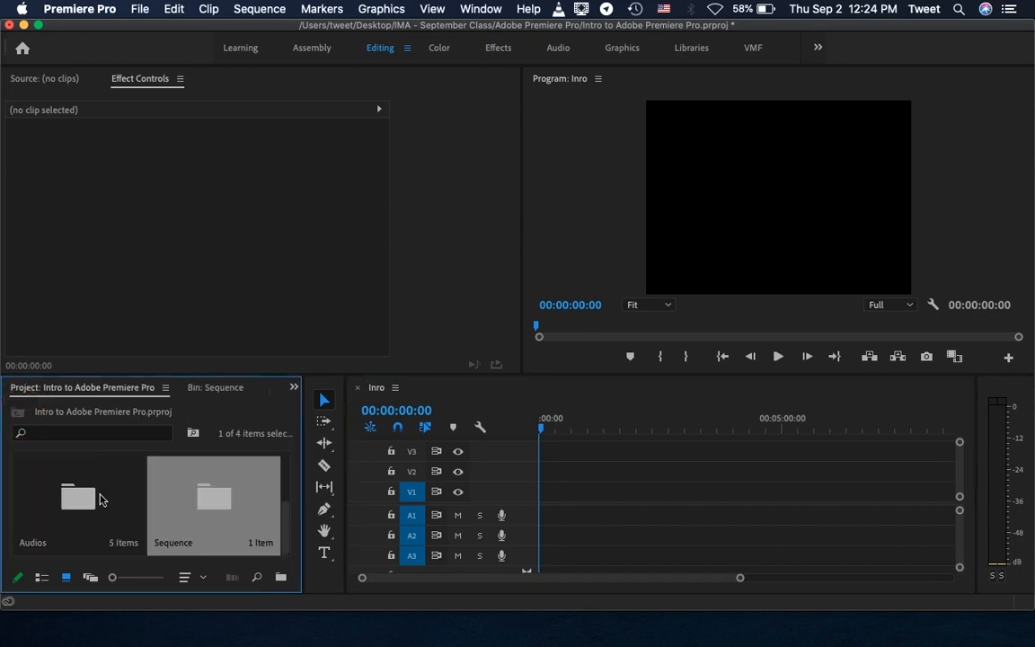
scroll(153, 517, down, 2)
click(206, 505)
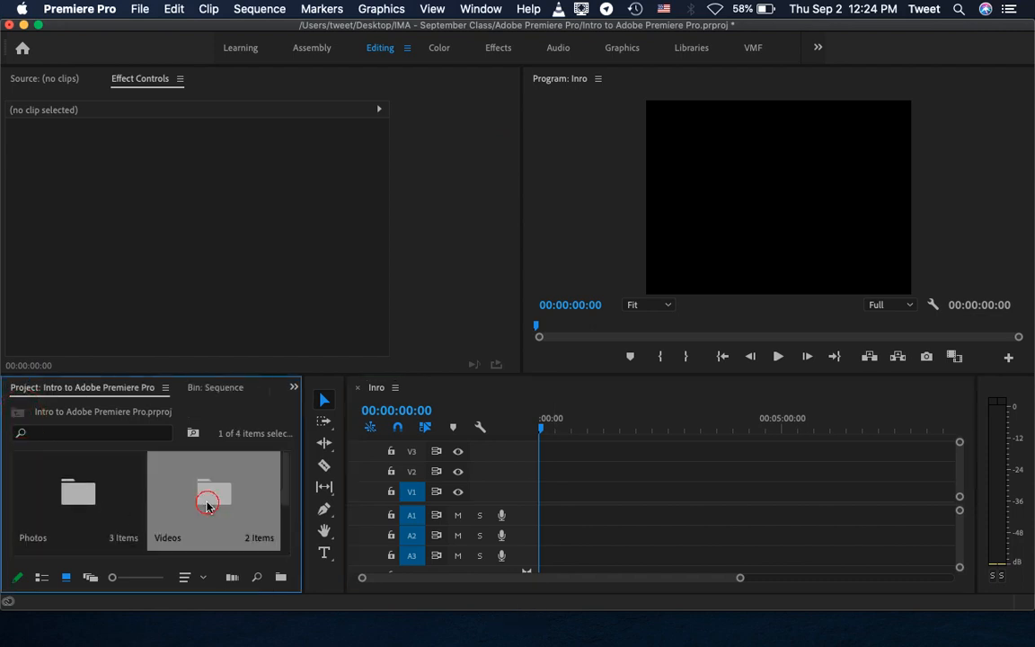
double_click(206, 505)
drag(81, 494, 550, 503)
click(525, 353)
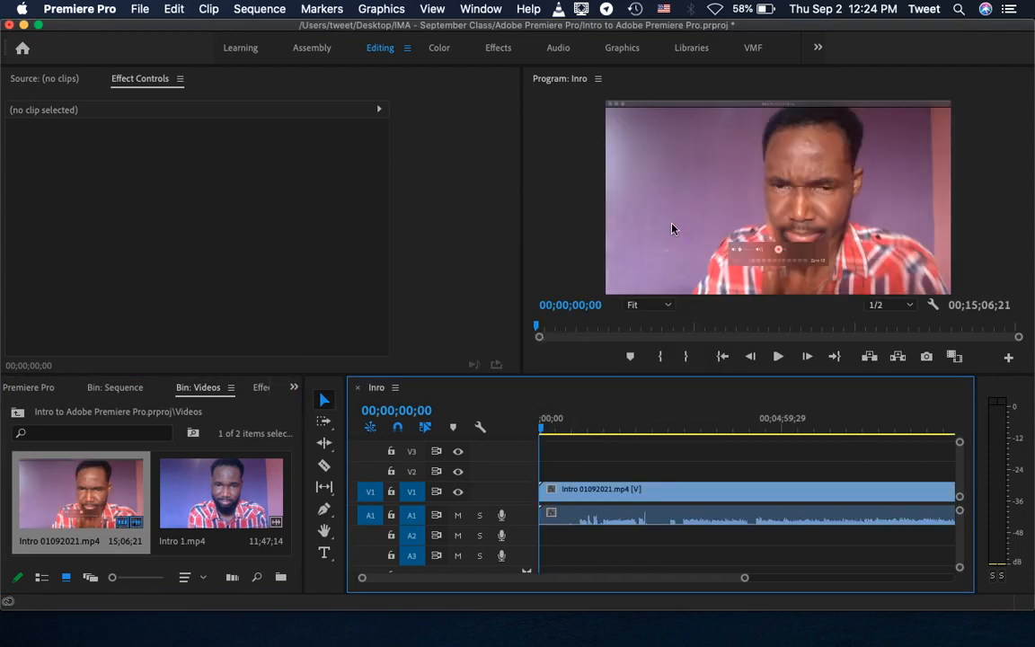
- Review the properties of the Intro 01092021.mp4 clip in the Videos bin again, checking its image size and frame rate
right_click(97, 499)
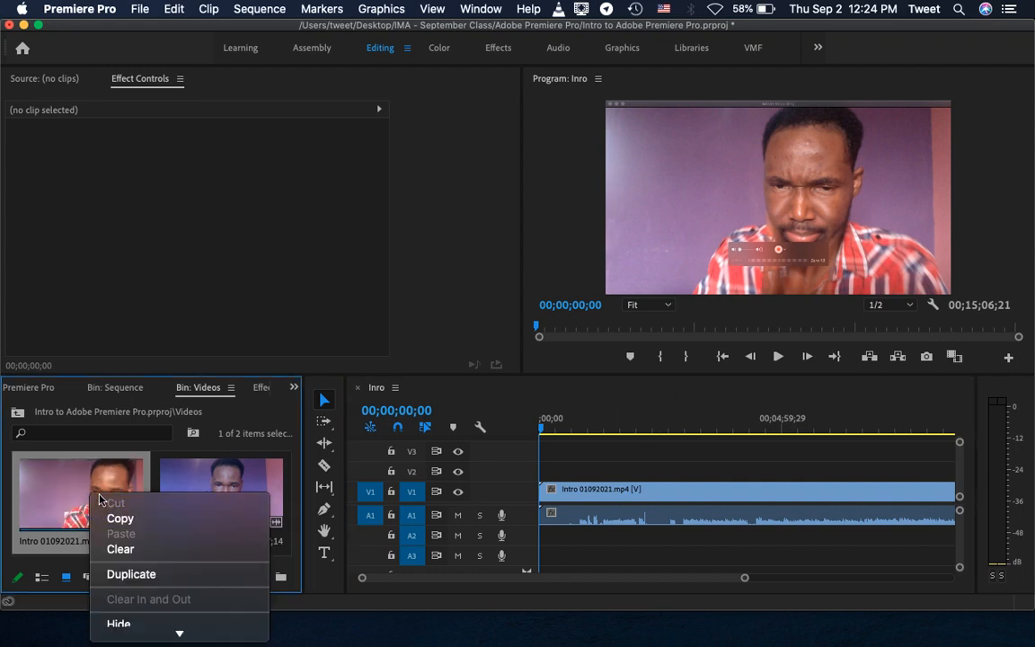
click(134, 572)
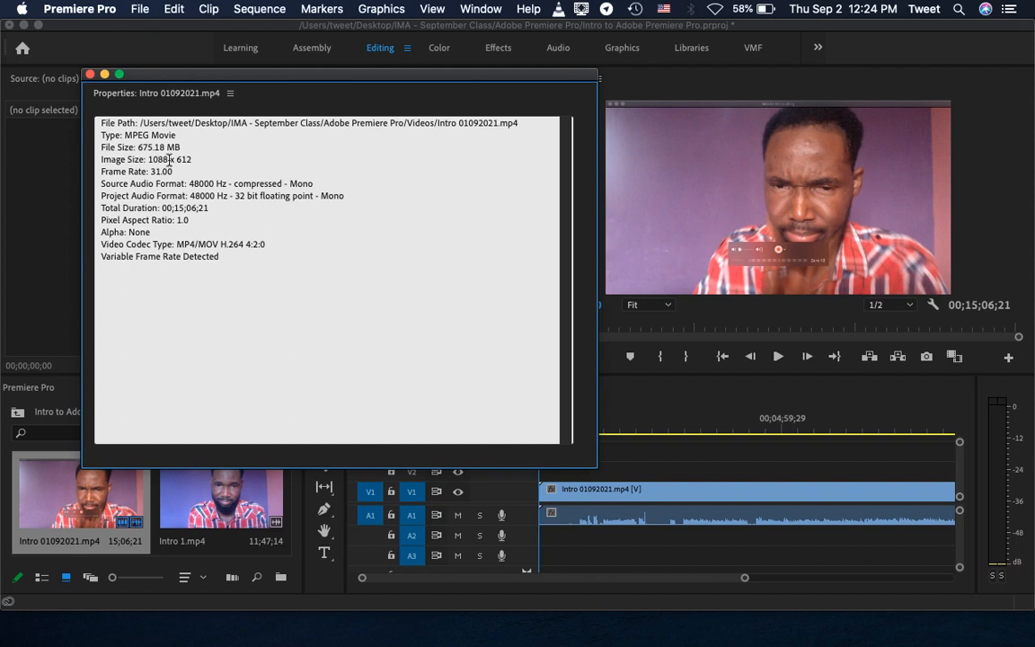
click(90, 74)
- Review the properties of the Inro sequence in the Sequence bin to compare its frame size and rate with the clip
click(20, 387)
scroll(153, 499, down, 2)
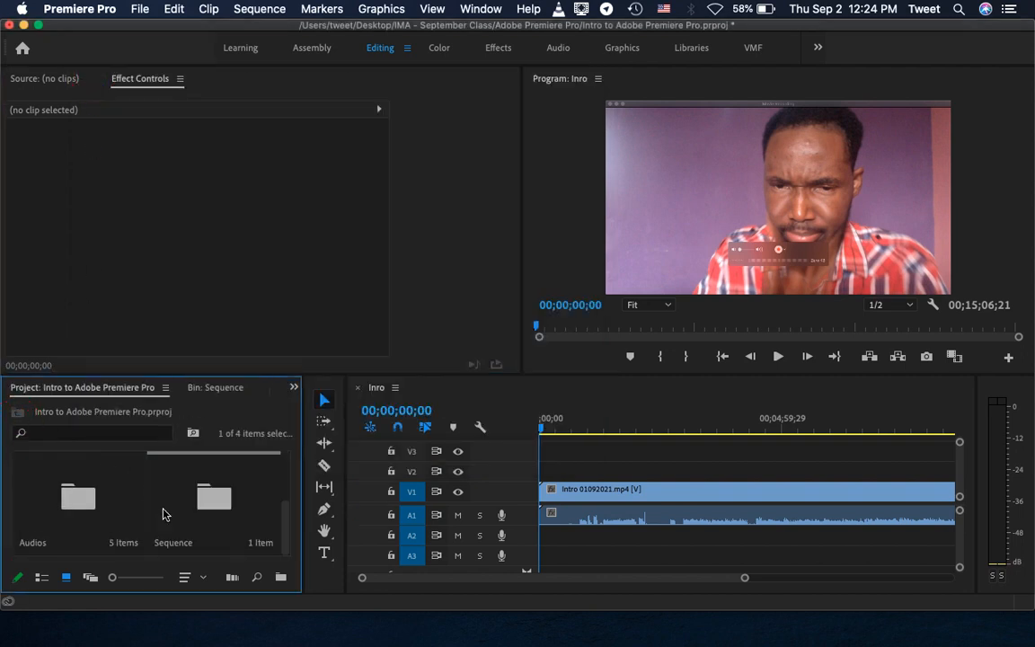
double_click(208, 492)
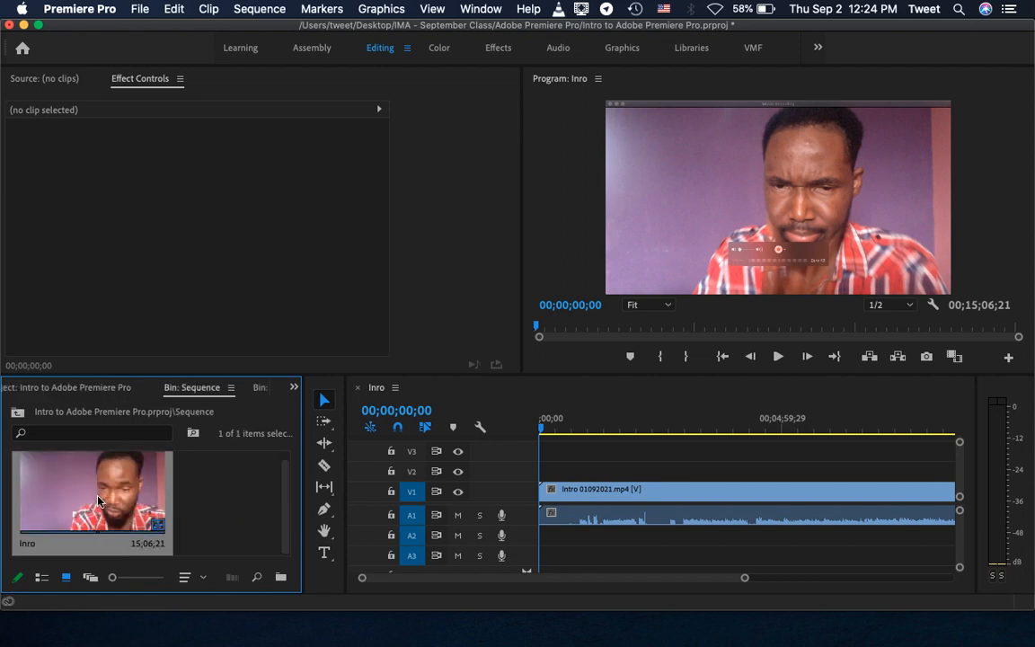
right_click(88, 492)
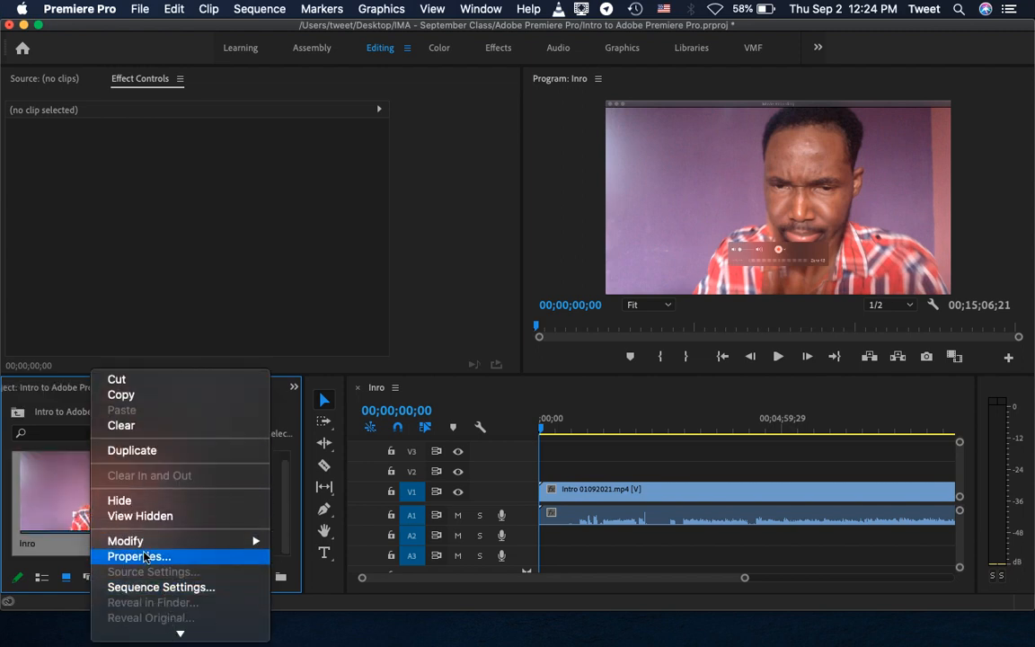
click(139, 556)
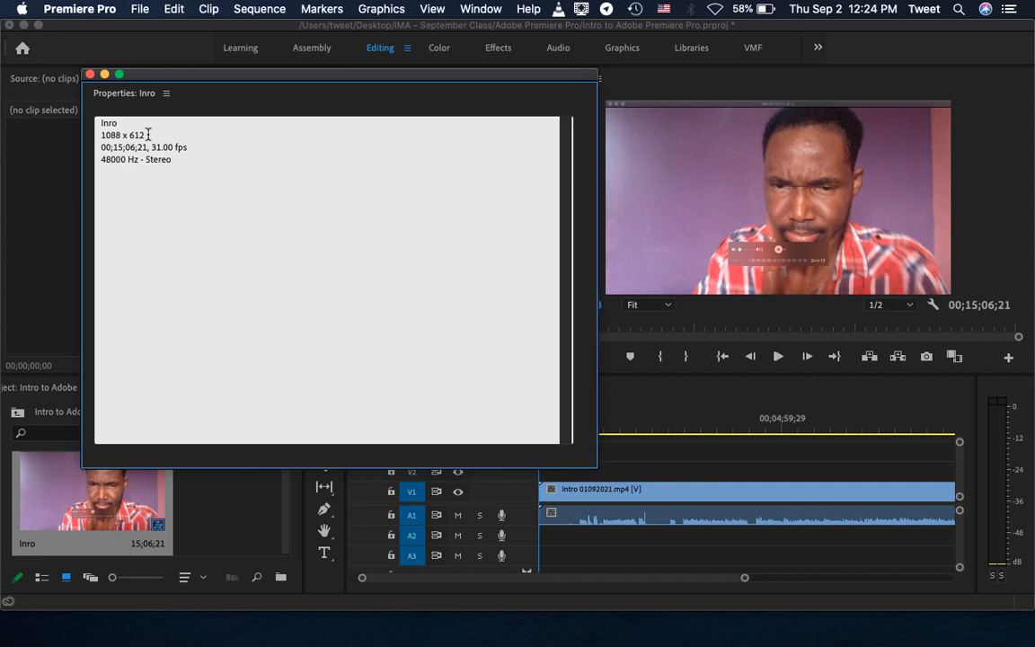
click(90, 73)
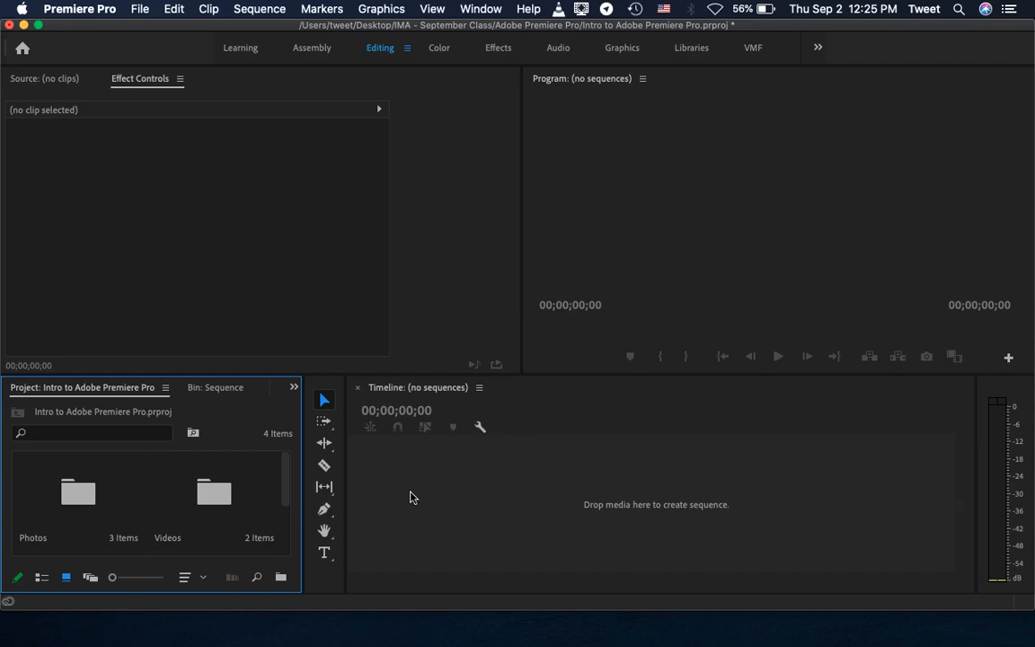
click(139, 9)
mouse_move(167, 34)
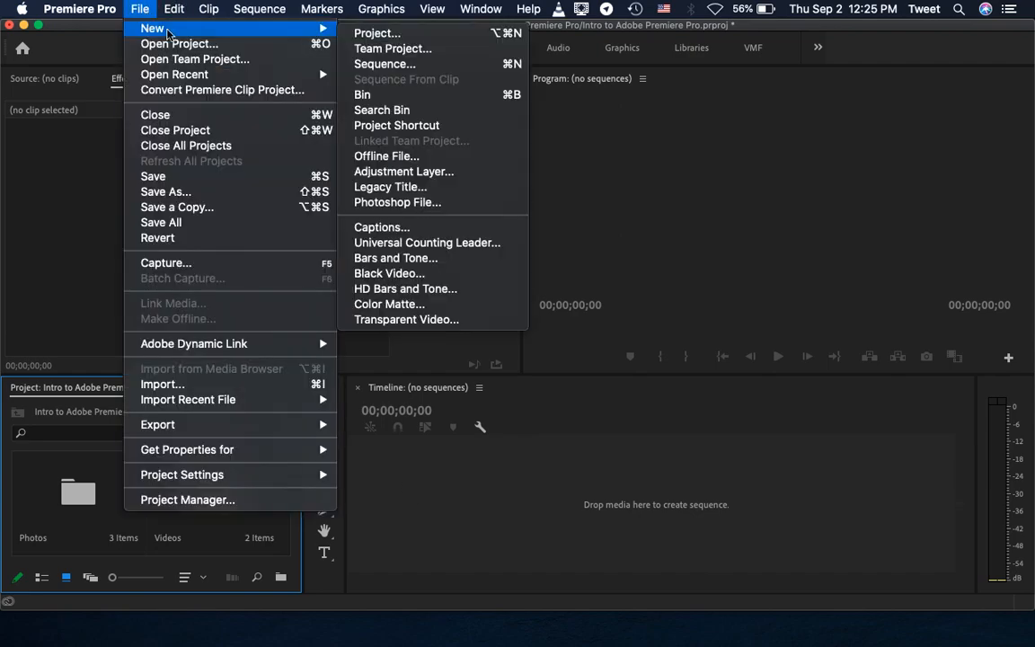
click(479, 488)
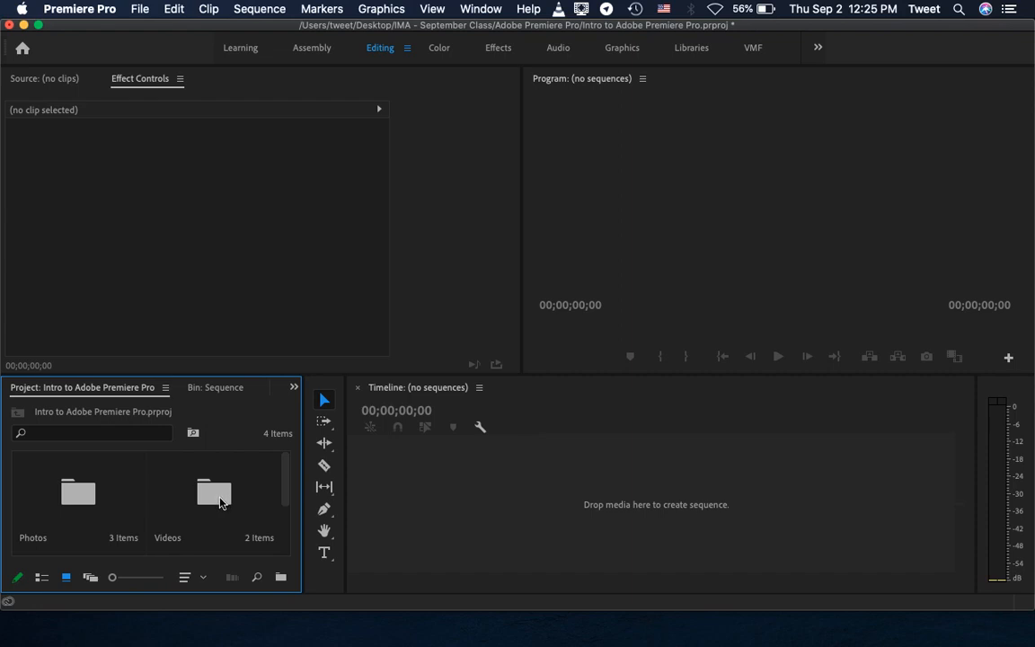
- Create a sequence from Intro 01092021.mp4 in the Videos bin by placing the clip on the empty timeline
double_click(219, 502)
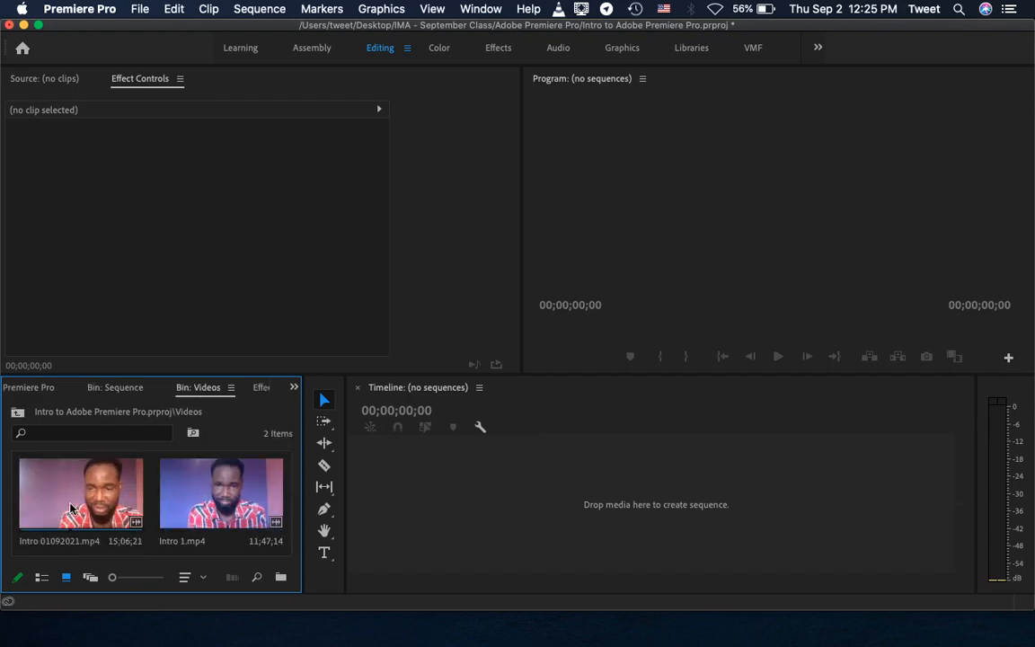
drag(72, 508, 412, 523)
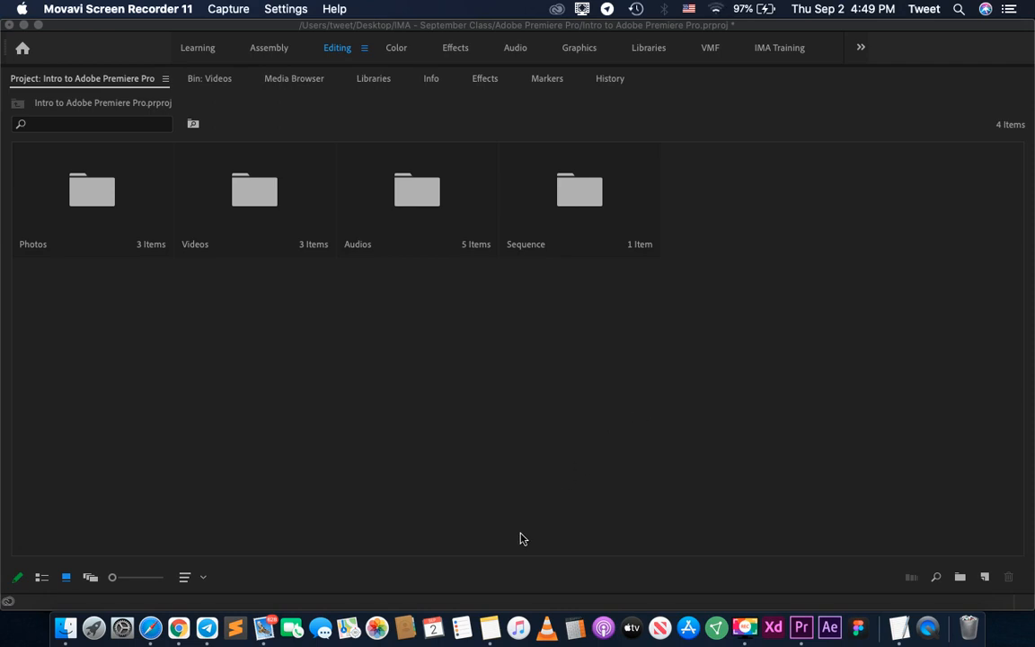
- Switch to Notes to view the code in the open note, and close the note window
click(488, 632)
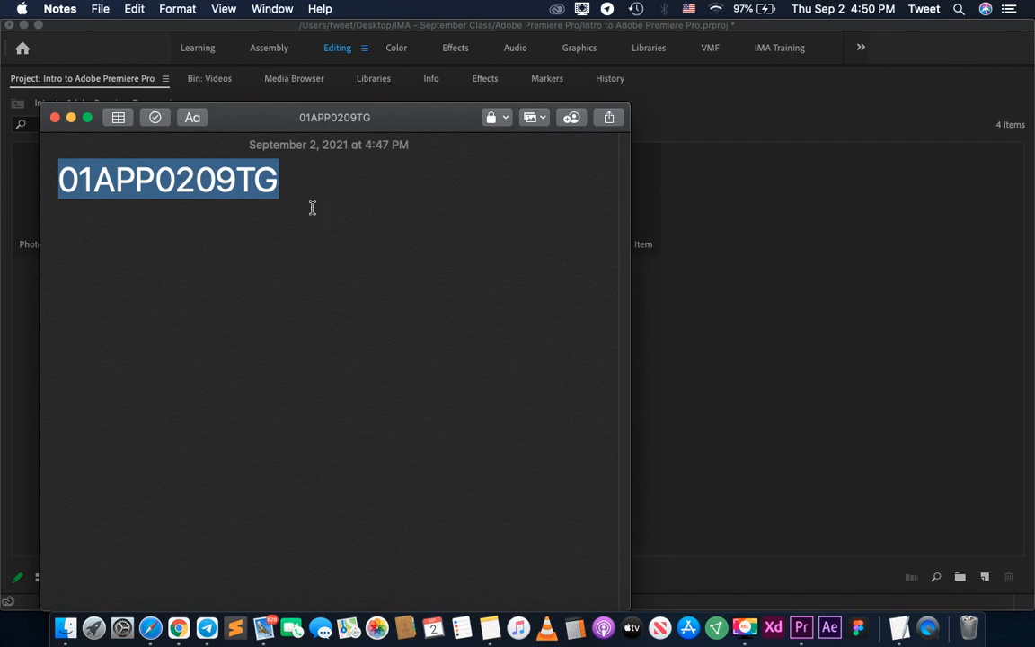
click(55, 117)
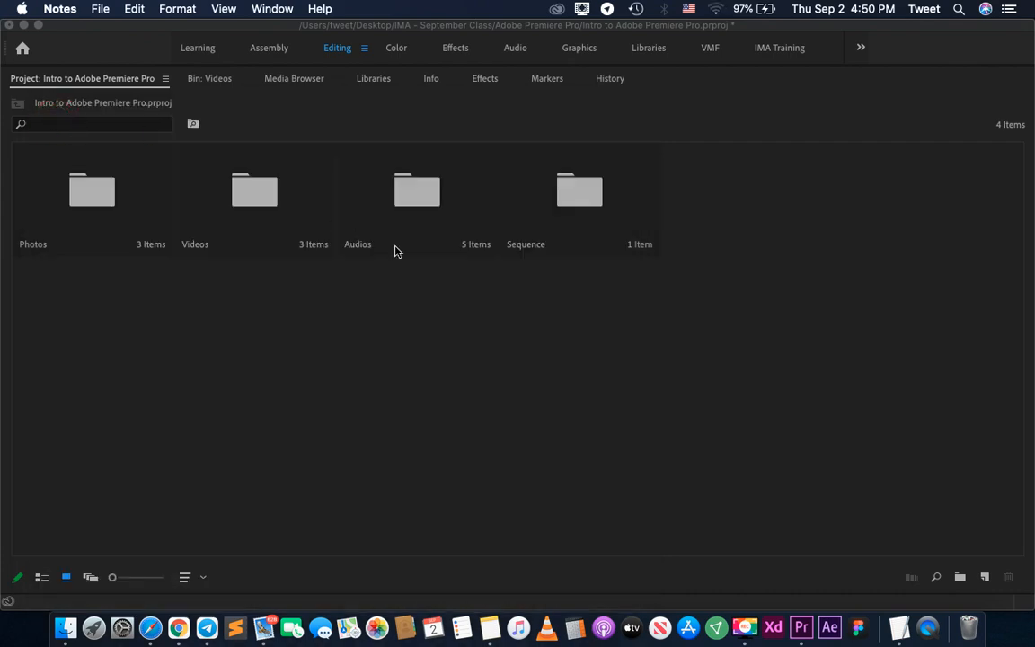